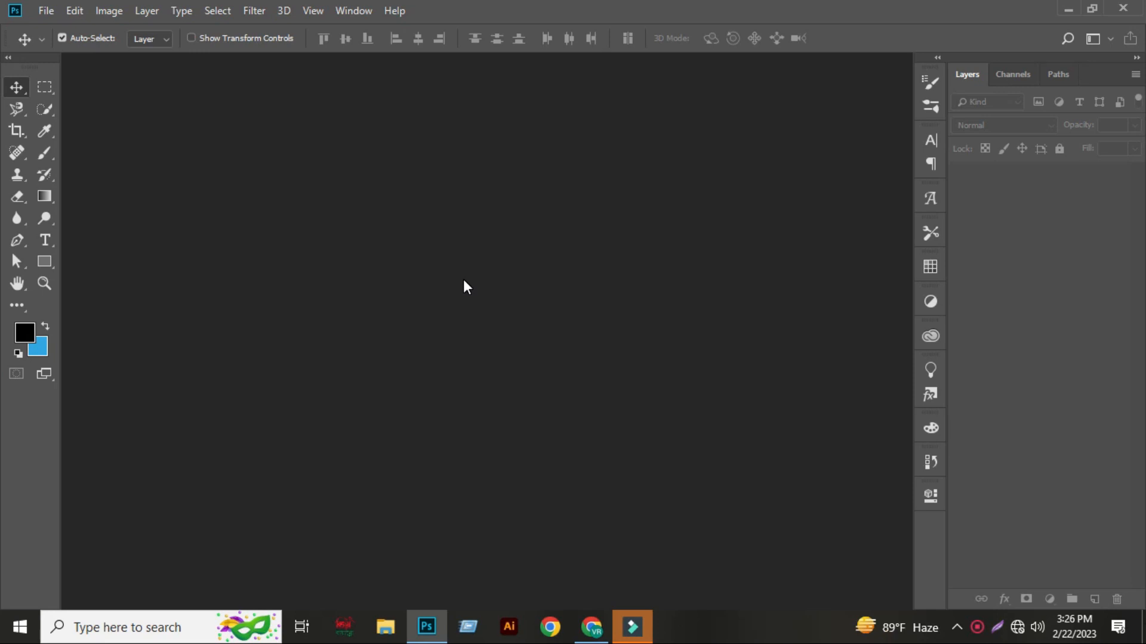
Create a new document 3000 pixels wide and 2000 pixels high at 300 pixels/inch in RGB color.
left_click(51, 7)
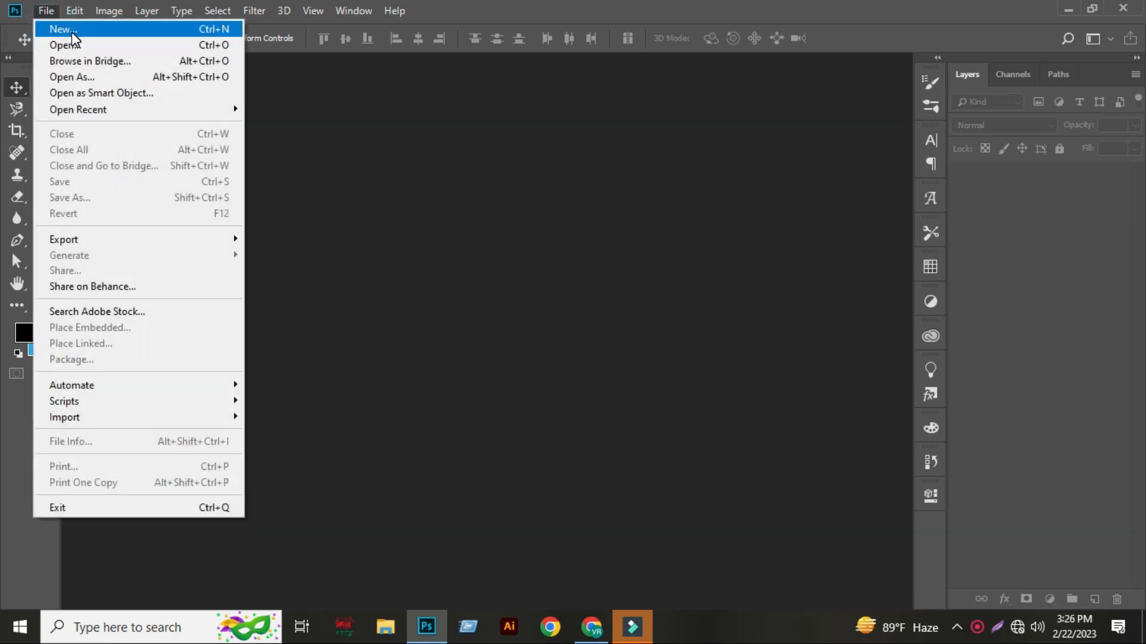
left_click(72, 30)
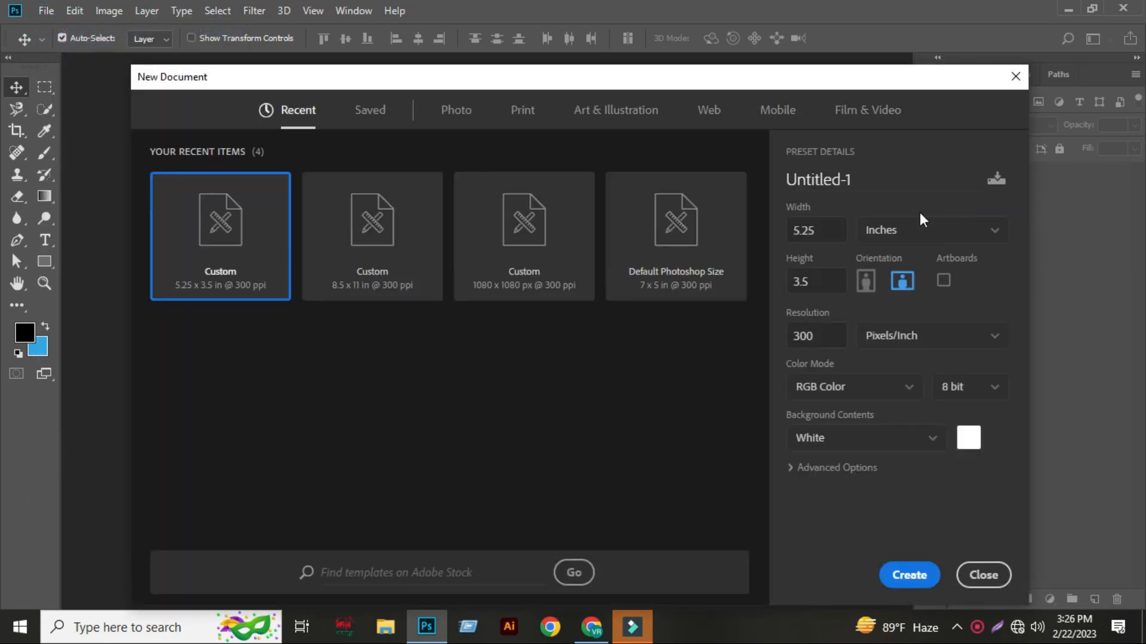
left_click(943, 233)
left_click(907, 259)
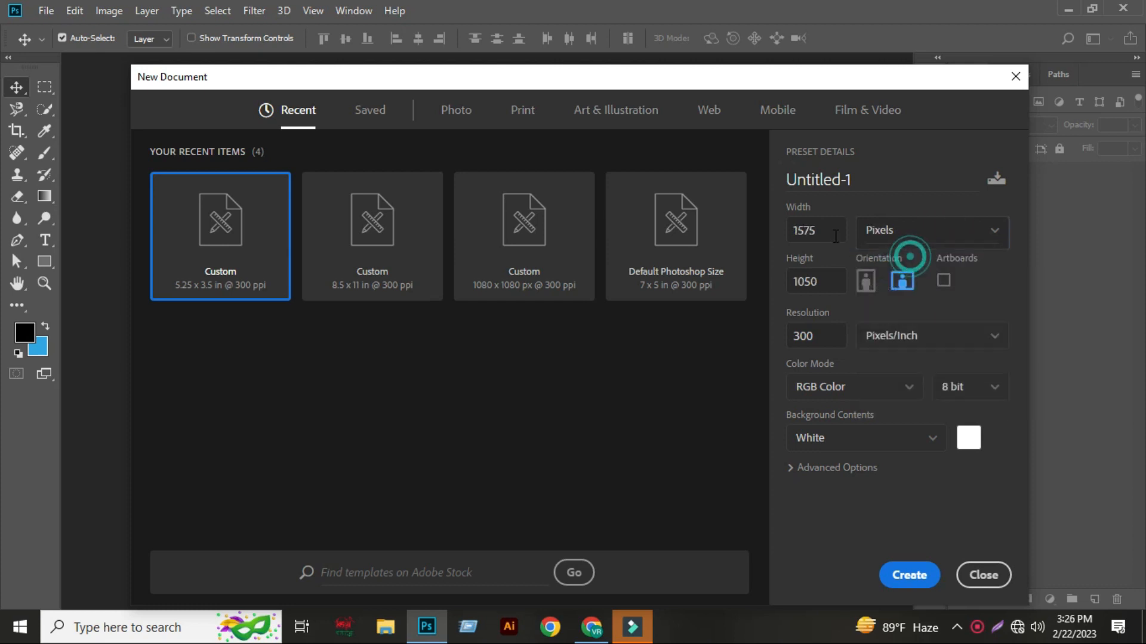
double_click(814, 230)
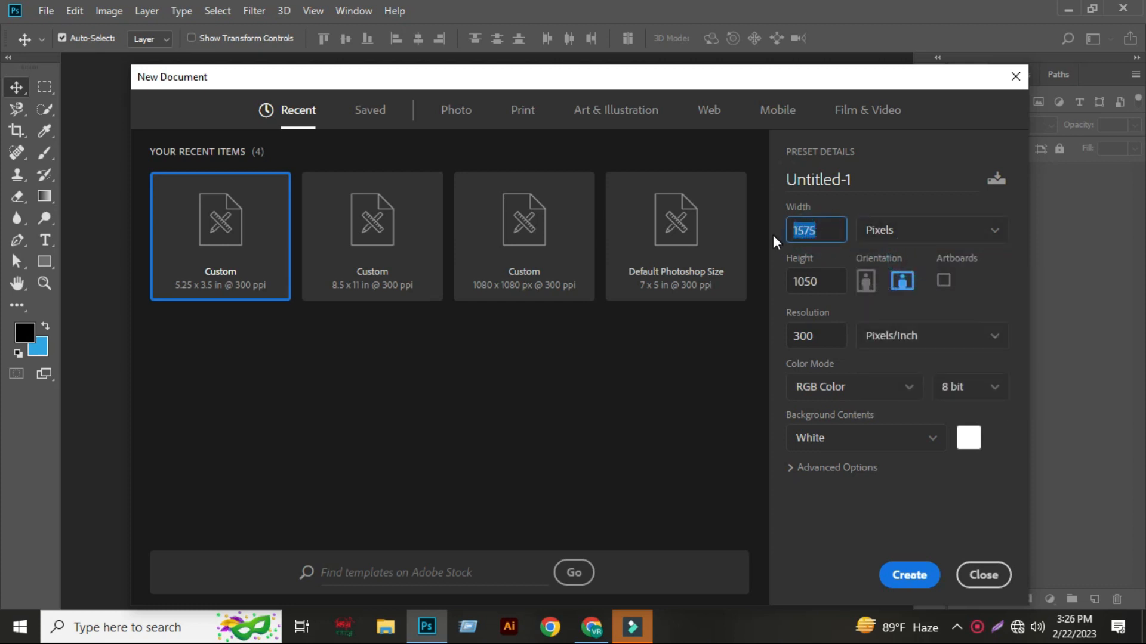
type("3000")
double_click(818, 281)
type("2000")
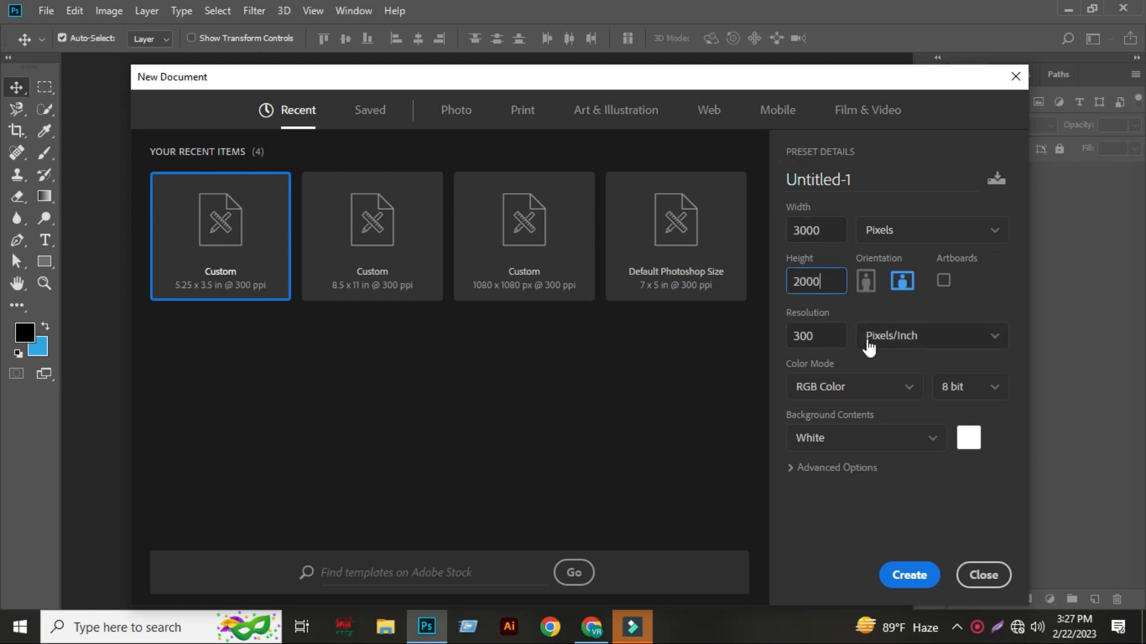
double_click(818, 337)
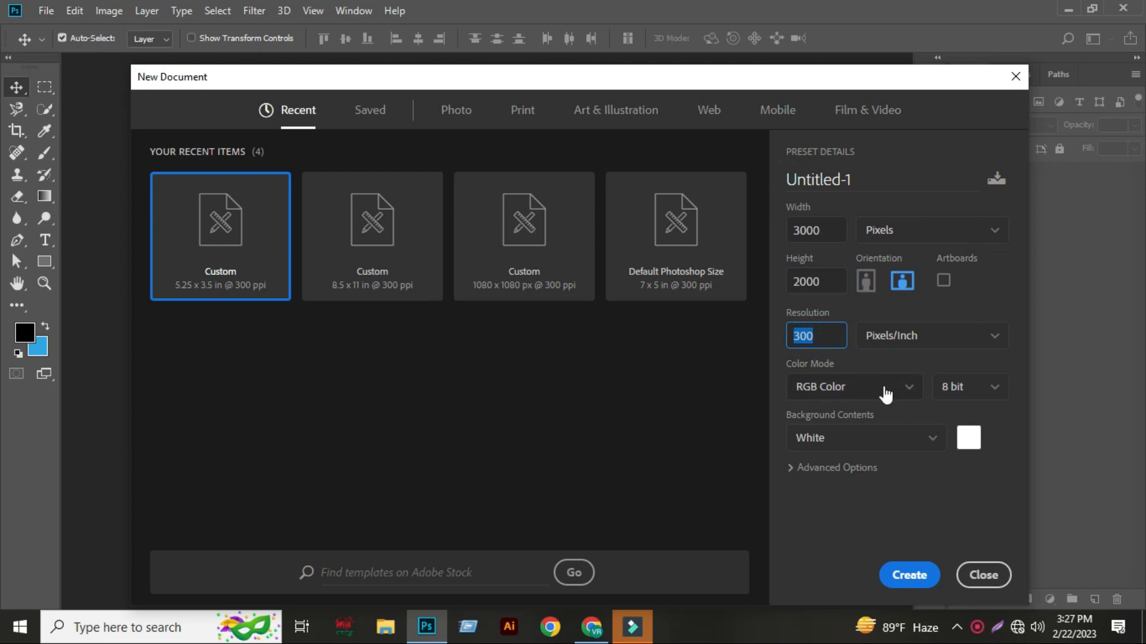
left_click(892, 574)
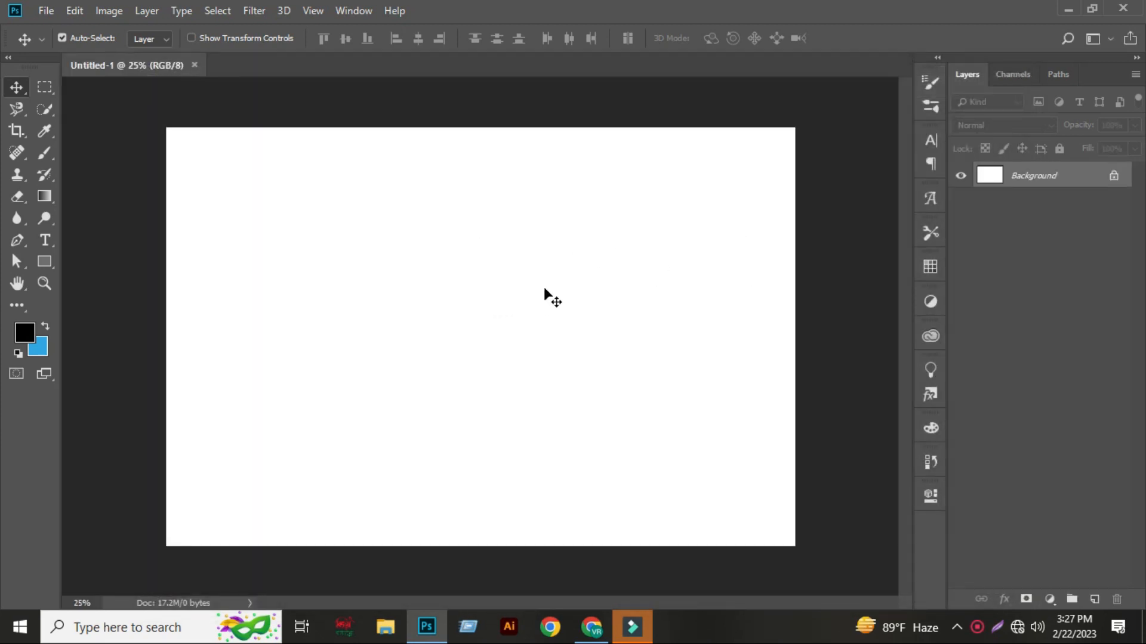
Add a gradient fill layer and set the gradient's starting color stop to yellow (#dcea04).
key("z")
left_click_drag(473, 225, 599, 277)
left_click(17, 88)
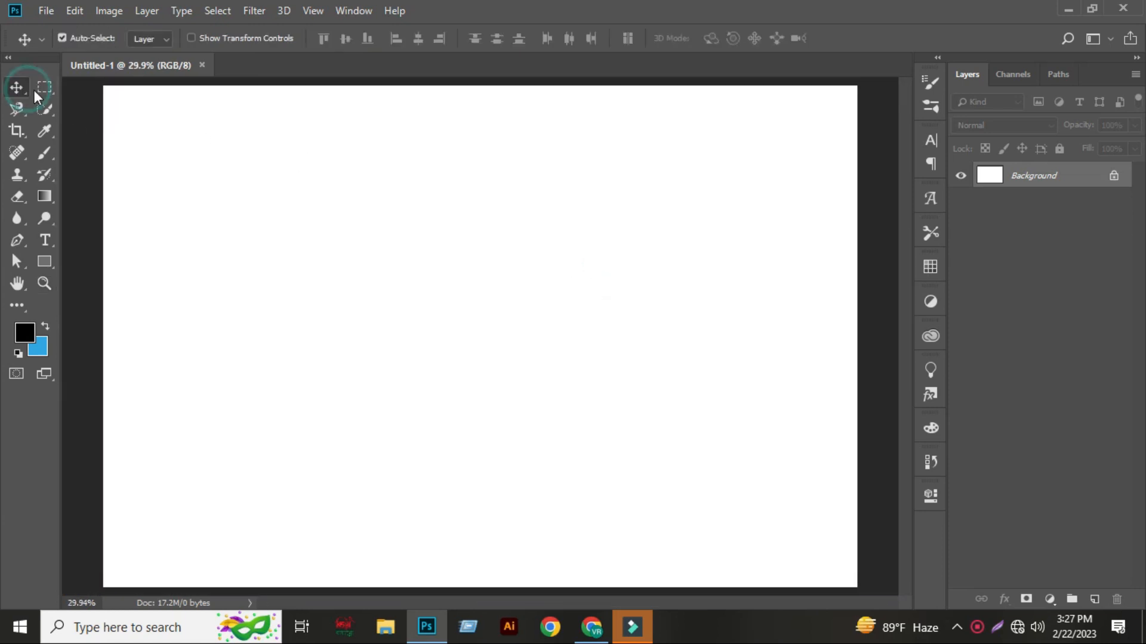
left_click(1050, 599)
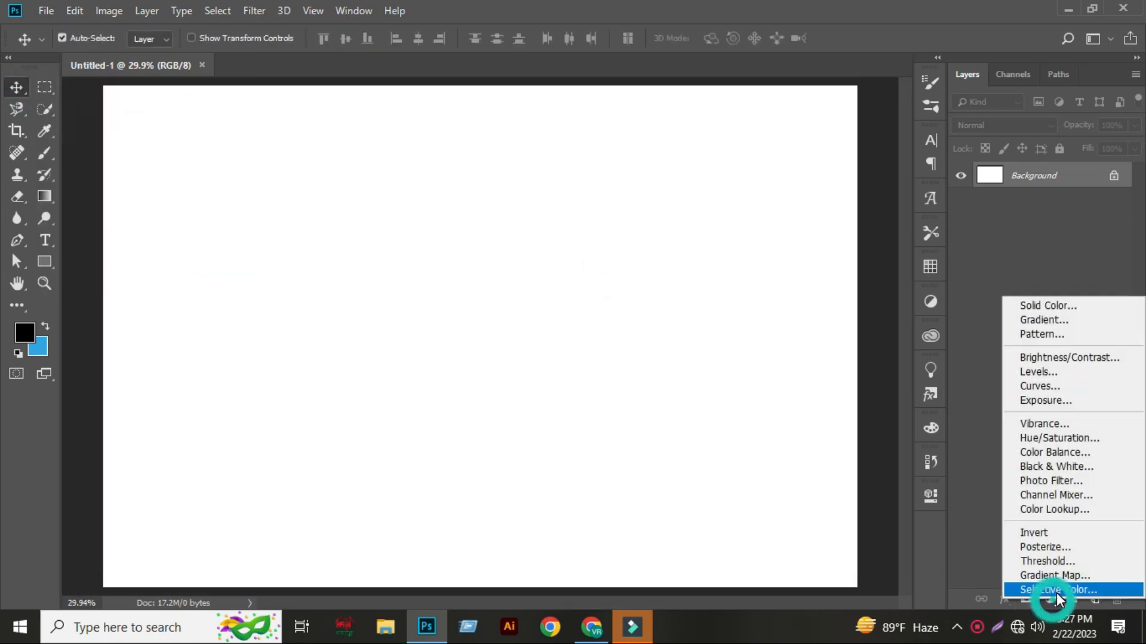
left_click(1051, 320)
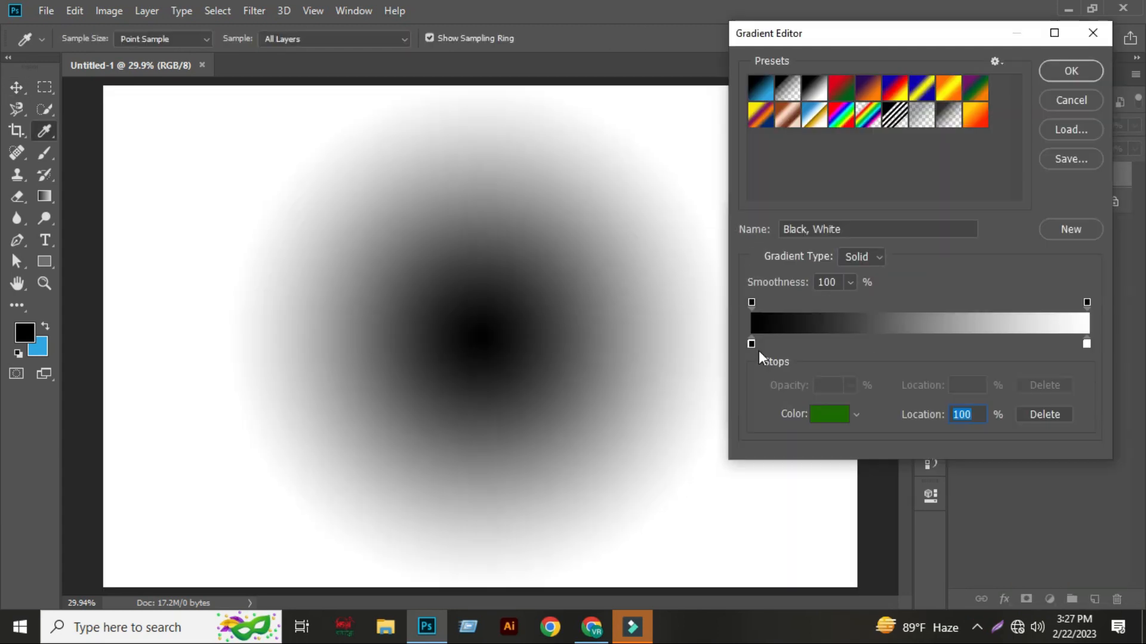
double_click(752, 345)
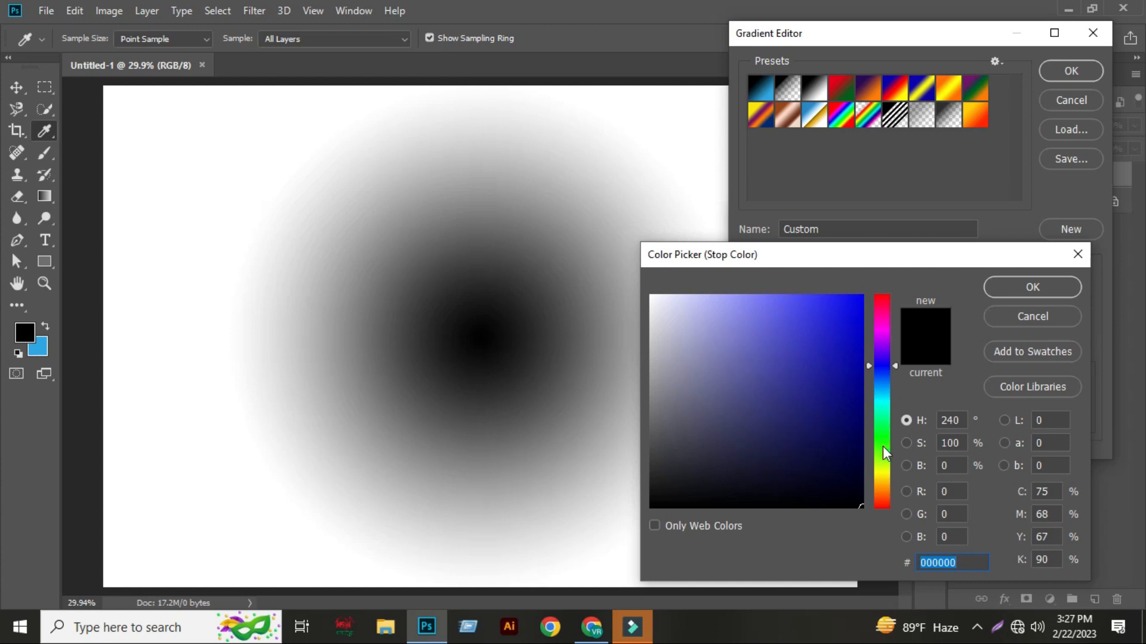
left_click_drag(883, 447, 883, 470)
left_click(859, 312)
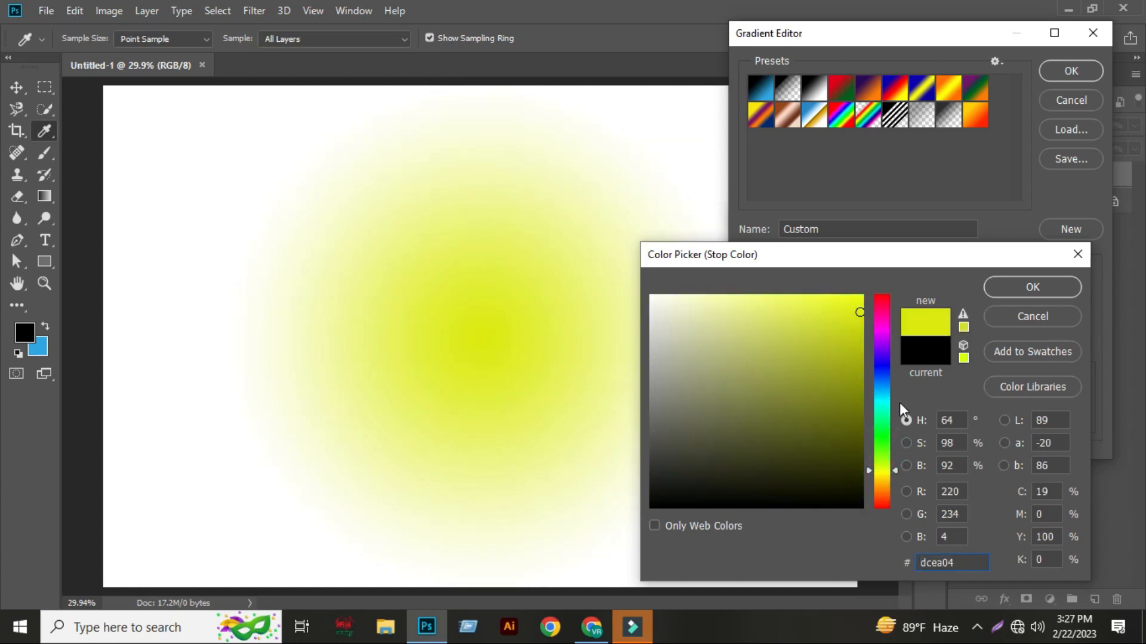
left_click(1032, 287)
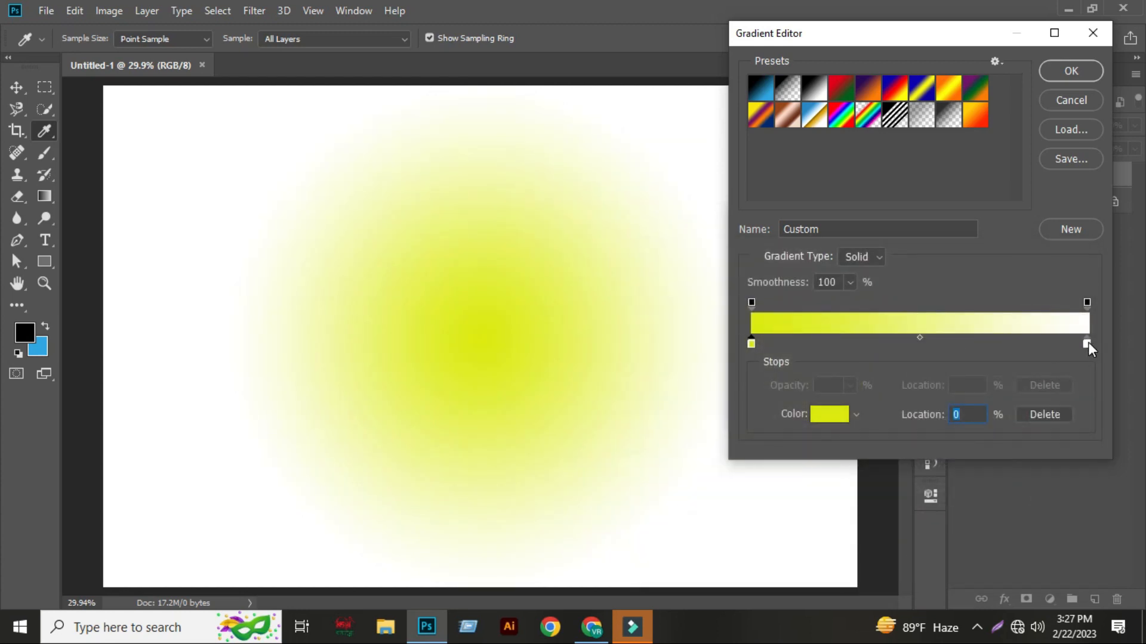
Set the gradient's ending color stop to dark green (#188000) and apply the gradient fill.
double_click(1087, 342)
left_click_drag(883, 441, 882, 399)
left_click(858, 419)
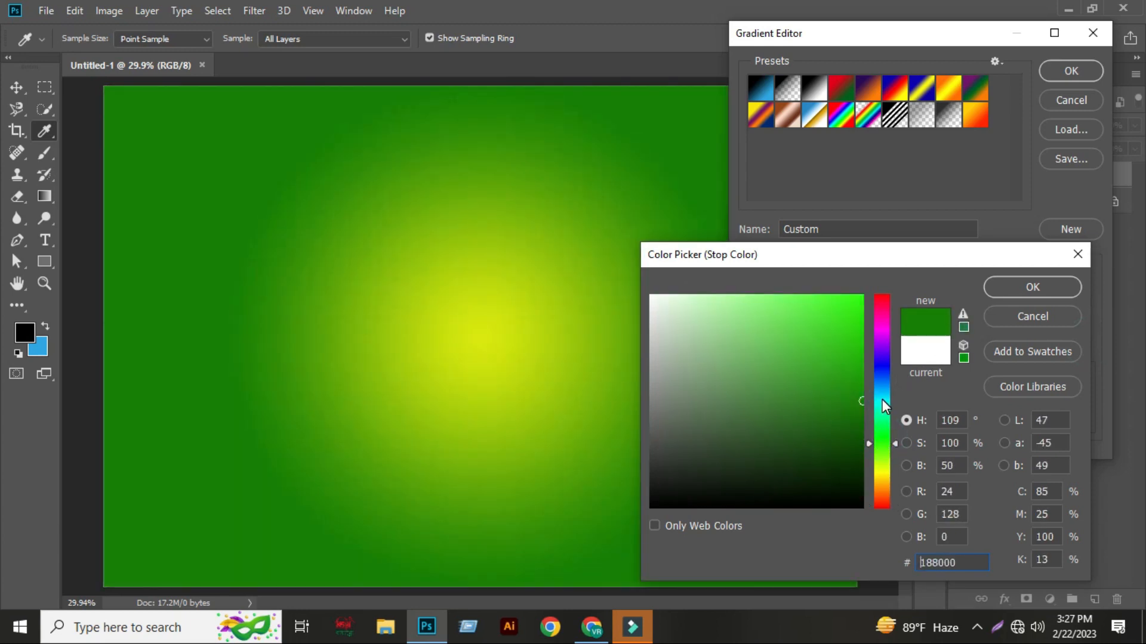
left_click(1032, 287)
left_click(1078, 69)
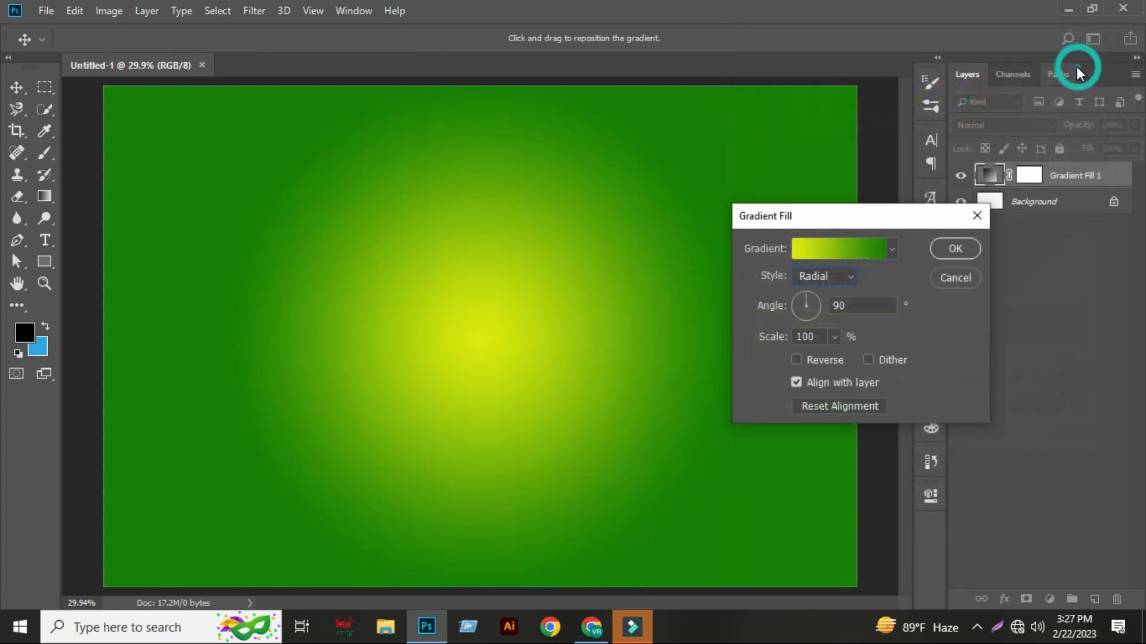
left_click(953, 248)
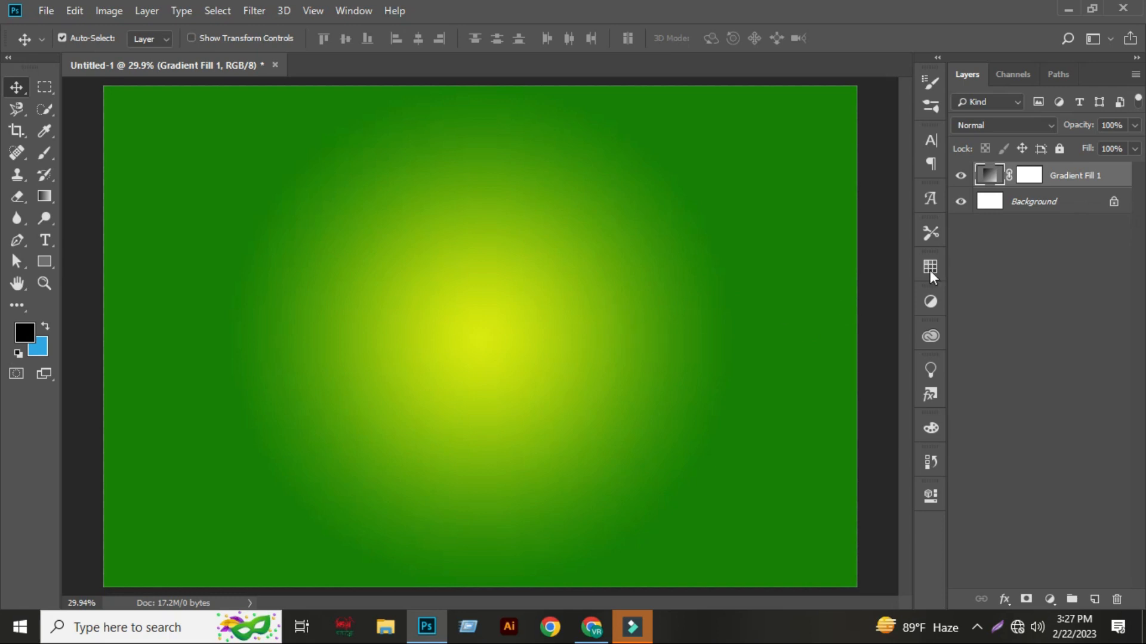
Delete the gradient fill layer's mask and remove the original white Background layer.
right_click(1040, 176)
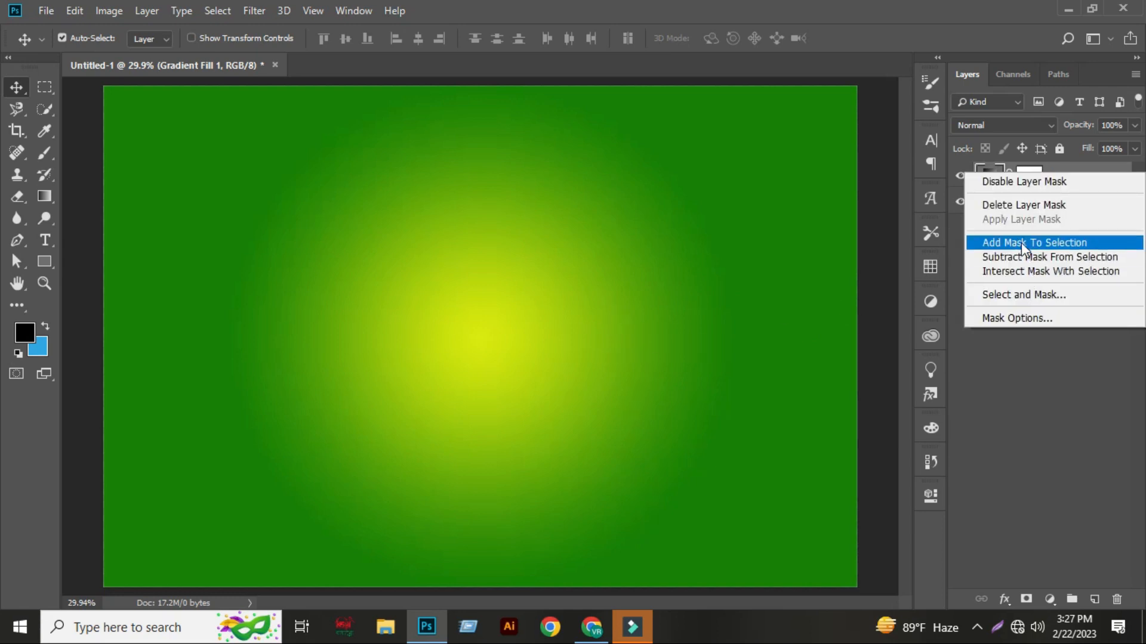
left_click(1048, 203)
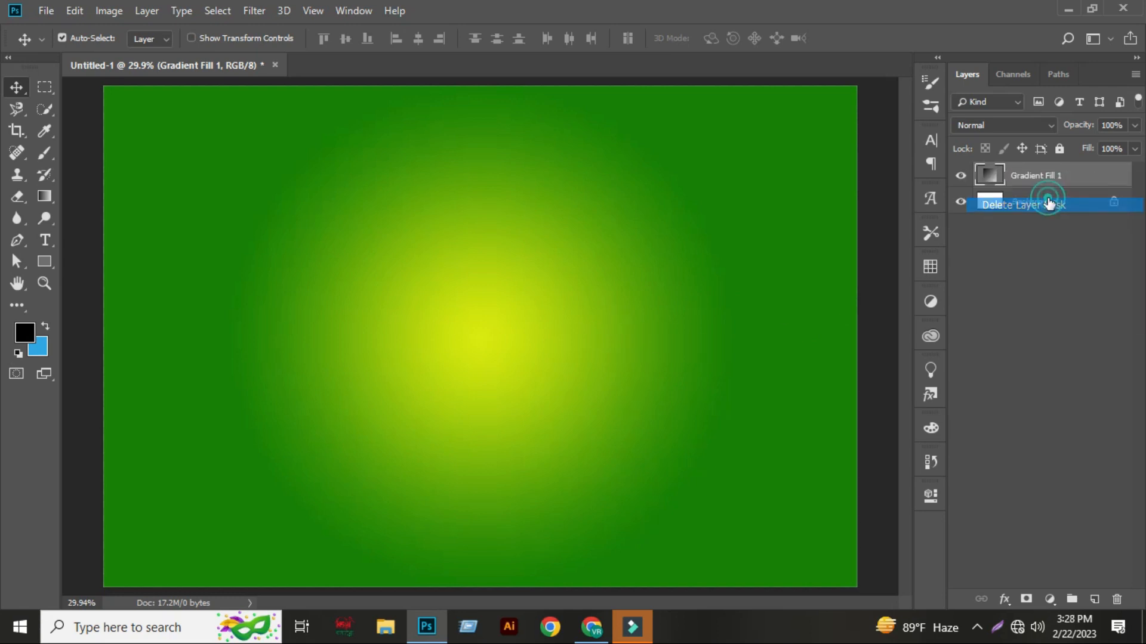
left_click(1039, 203)
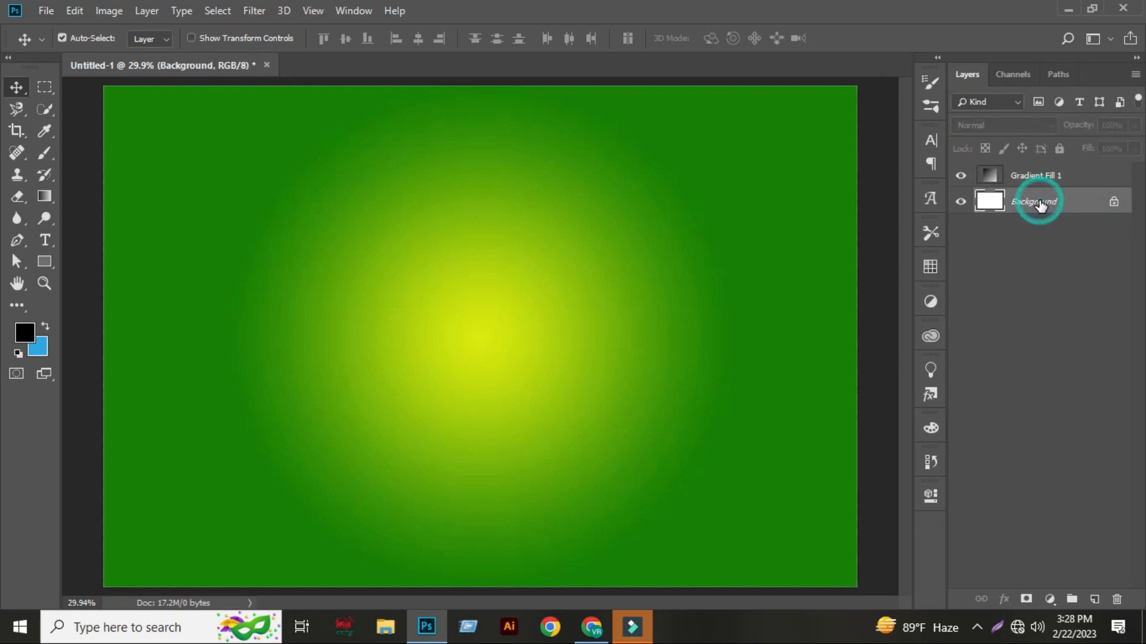
left_click(1117, 599)
left_click(495, 243)
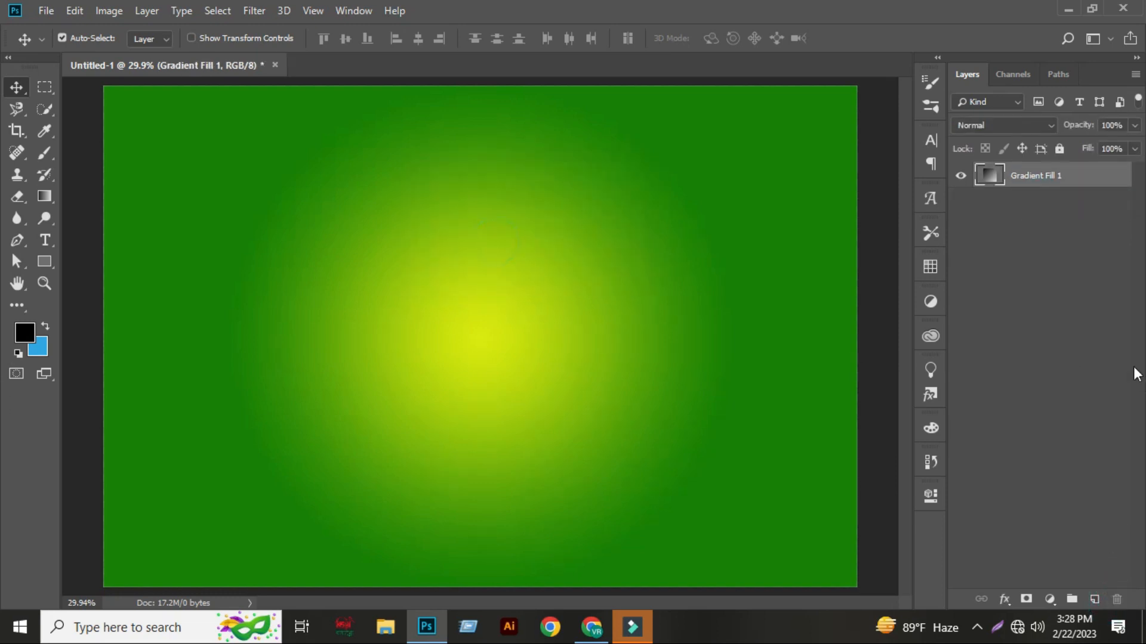
Rename the gradient fill layer "Background" and deselect it.
double_click(1032, 175)
type("Background")
key("Return")
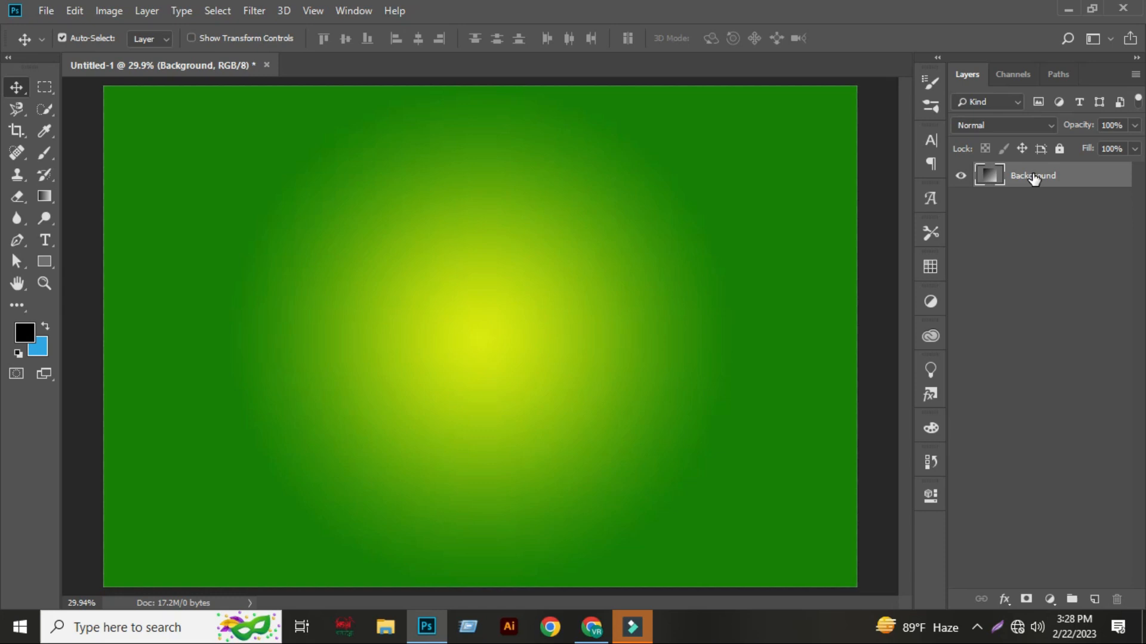
left_click(1013, 299)
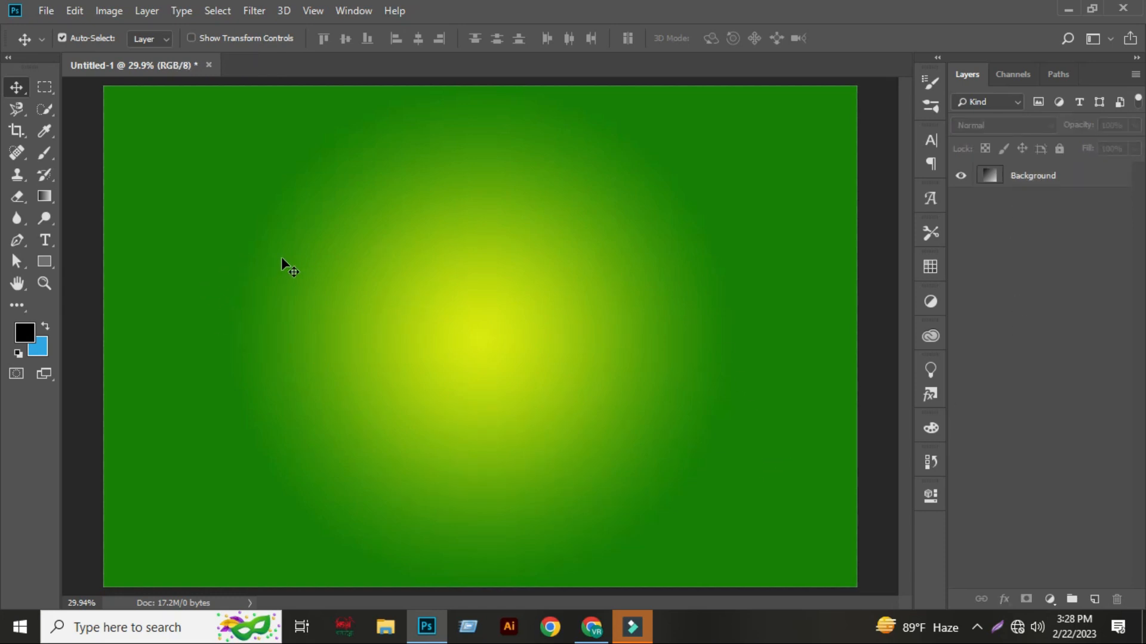
Add a text layer reading "Hello" in Franklin Gothic Heavy near the middle of the canvas.
left_click(44, 241)
left_click(366, 312)
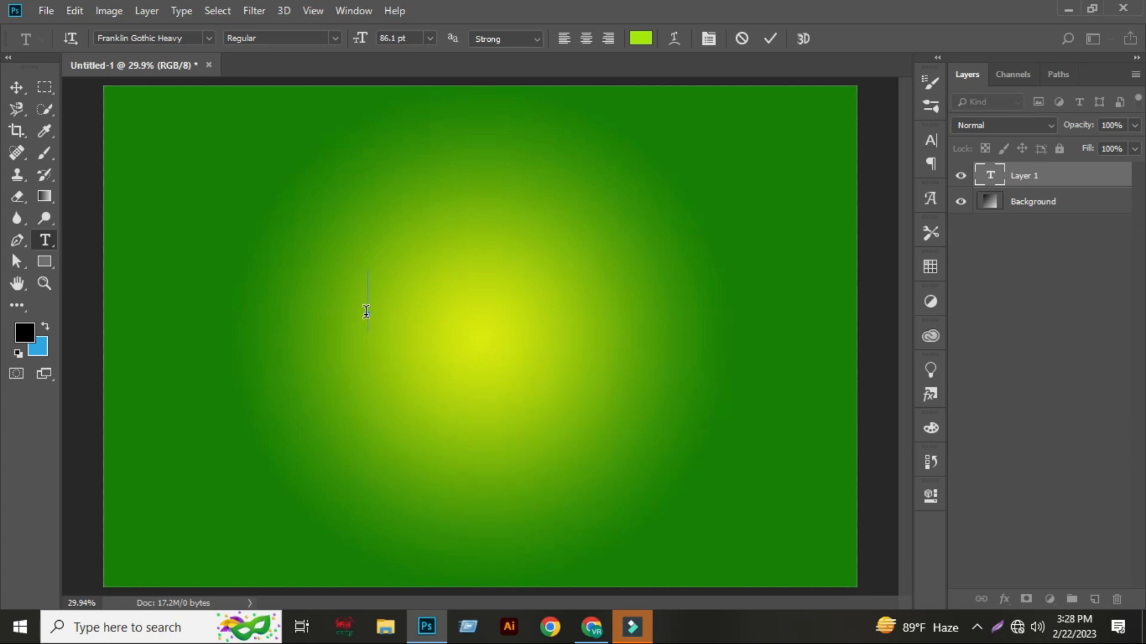
type("HE")
key("BackSpace")
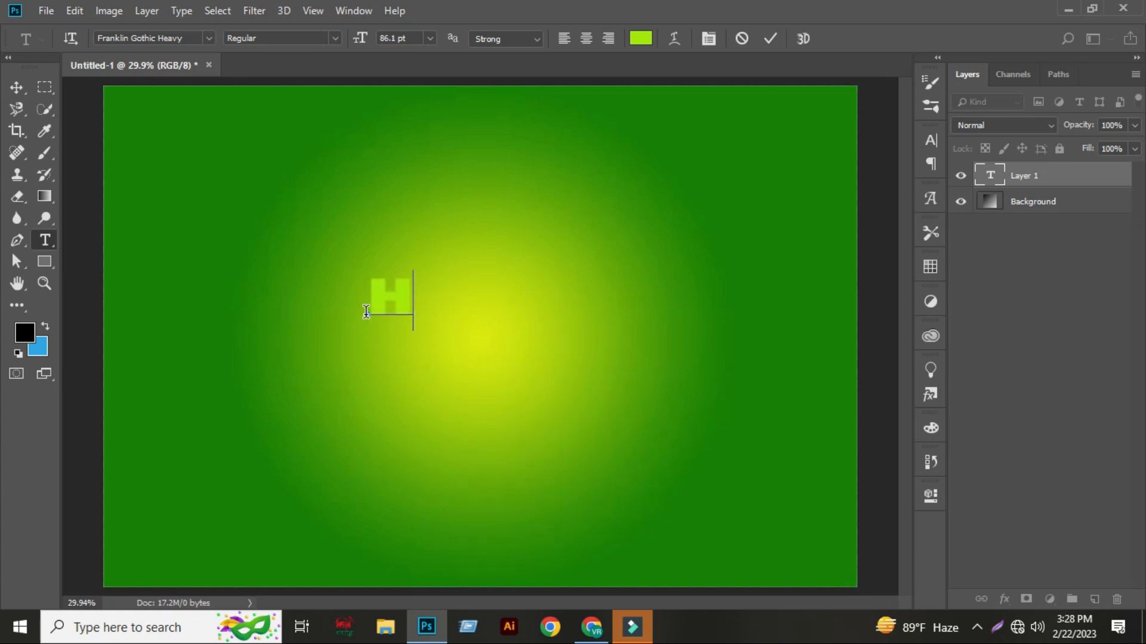
type("E")
key("BackSpace")
left_click(929, 141)
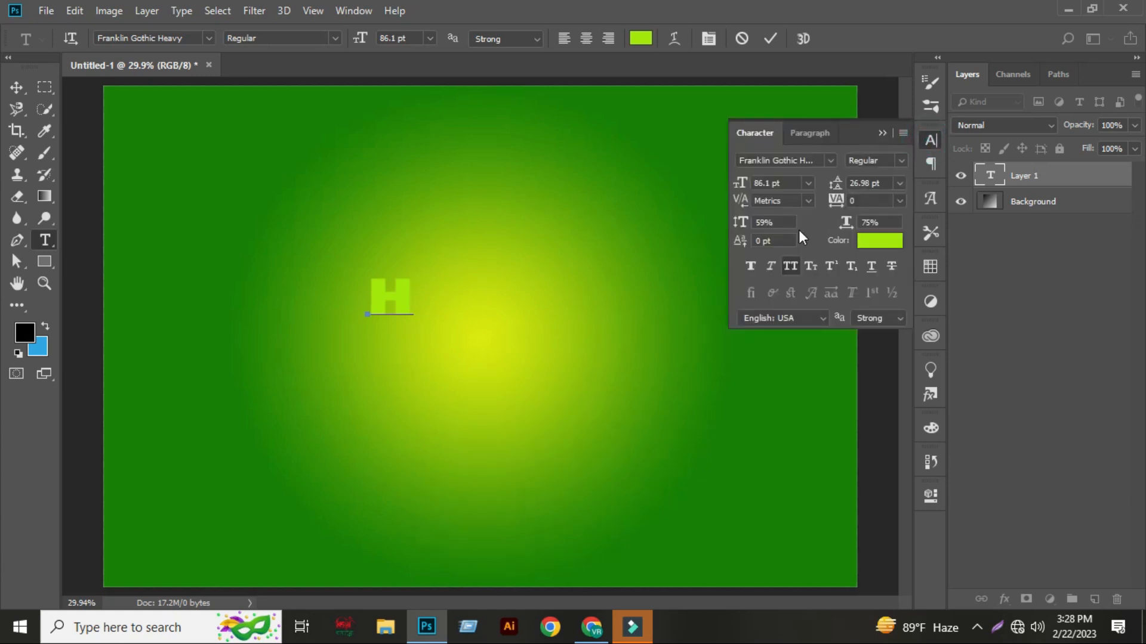
left_click(880, 133)
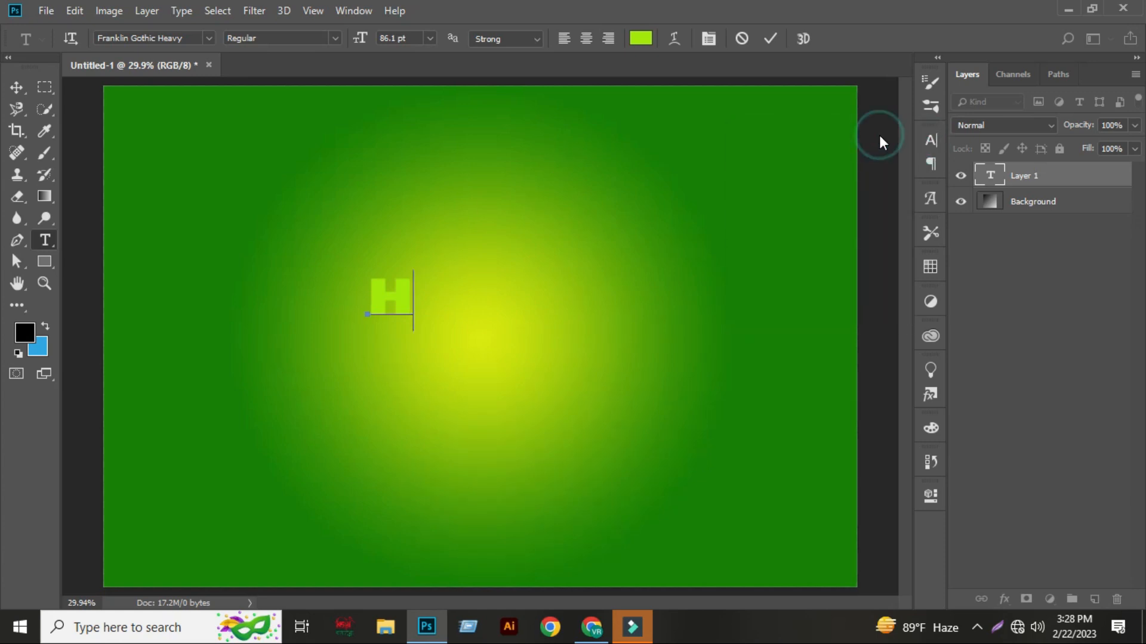
type("E")
key("BackSpace")
type("ell")
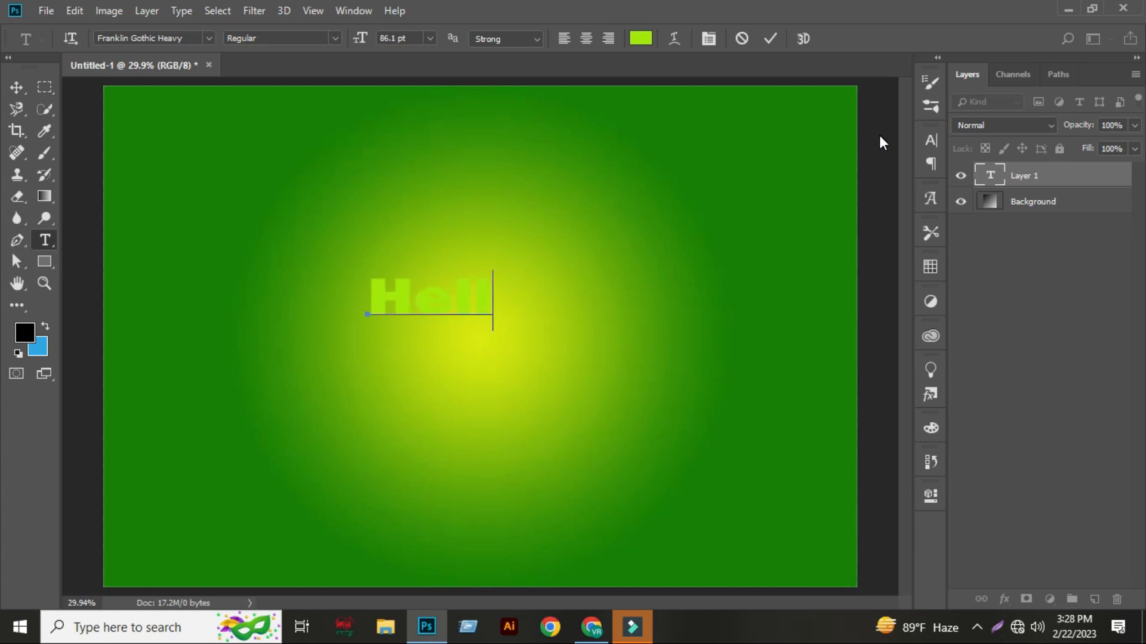
type("o")
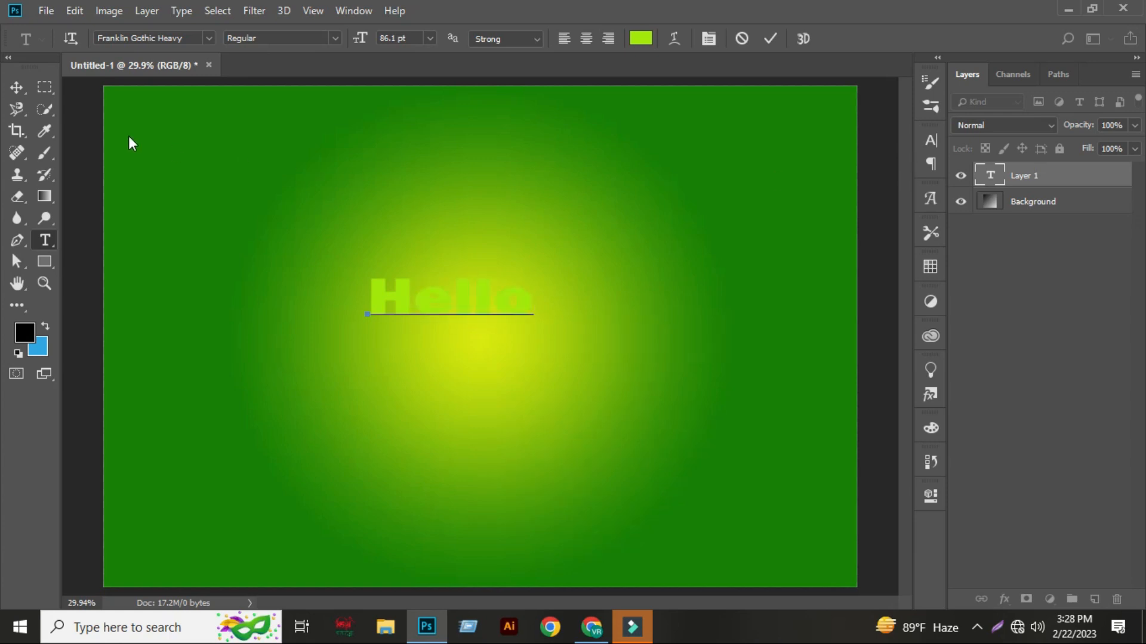
left_click(16, 87)
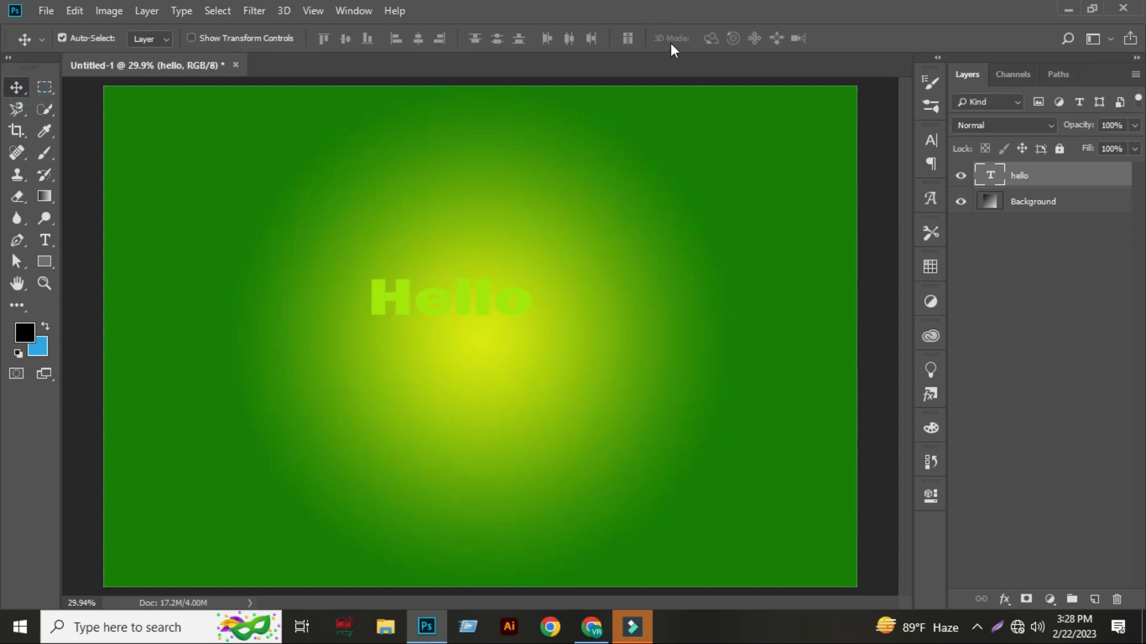
Change the color of the "Hello" text to black (#000000).
double_click(990, 175)
left_click(641, 39)
left_click_drag(692, 315, 636, 516)
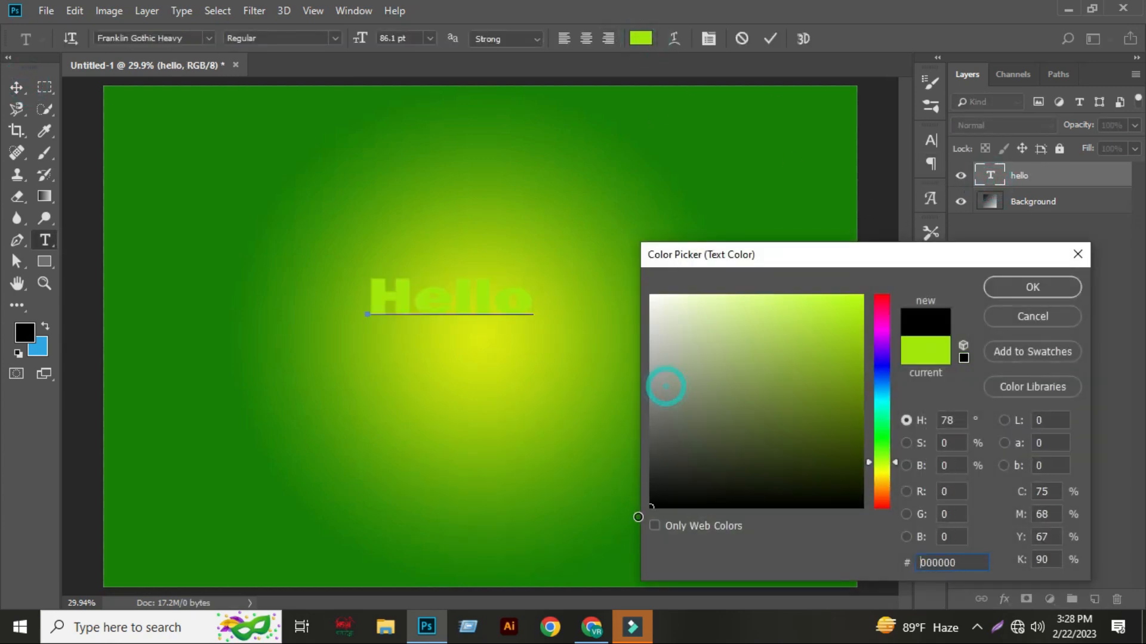
left_click(1032, 287)
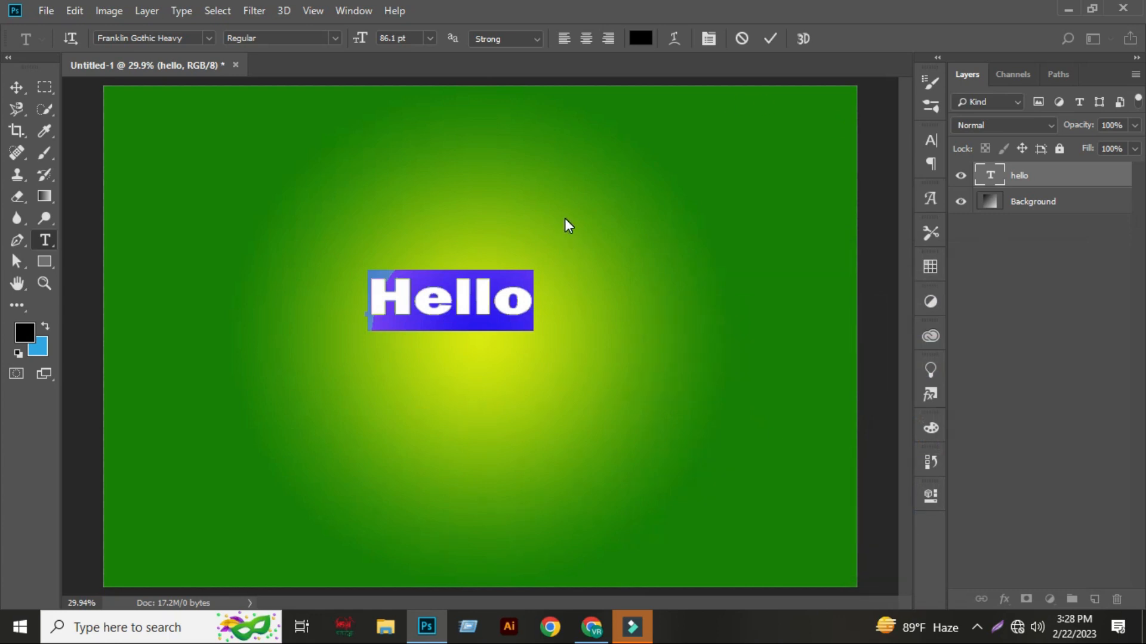
Warp the "Hello" text with a horizontal Arc style and a 16% bend.
left_click(673, 39)
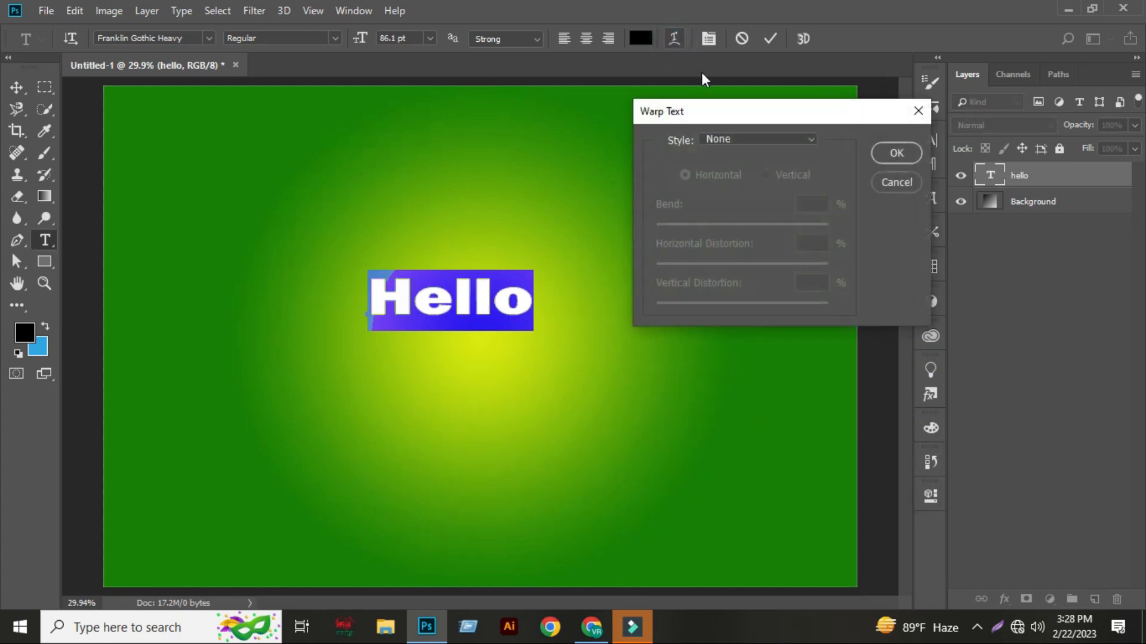
left_click(766, 140)
left_click(750, 187)
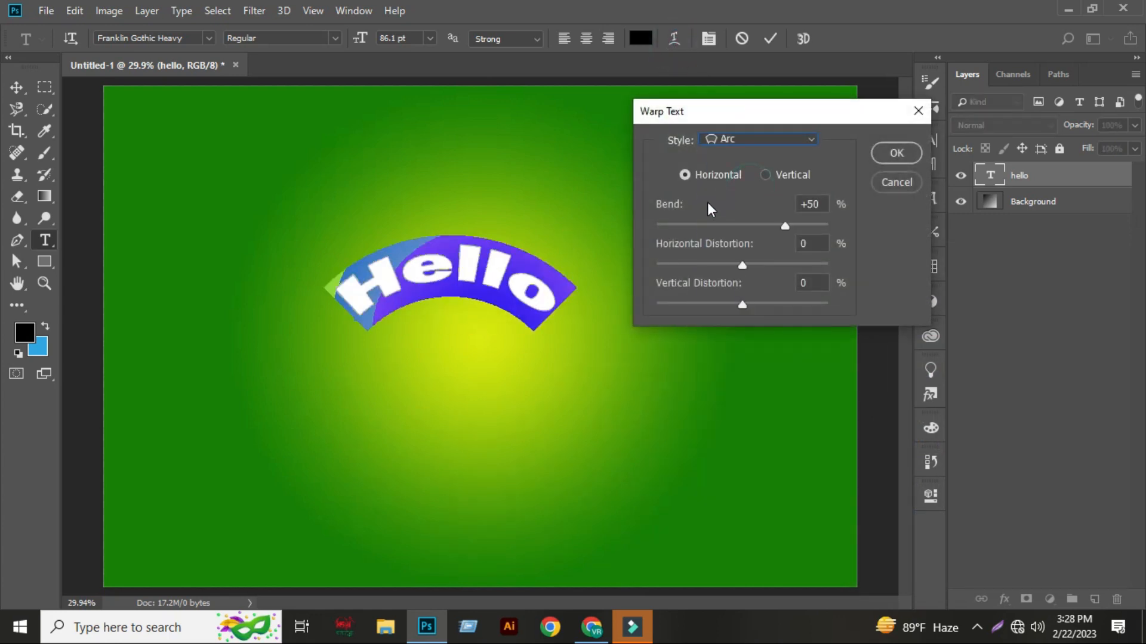
left_click(814, 206)
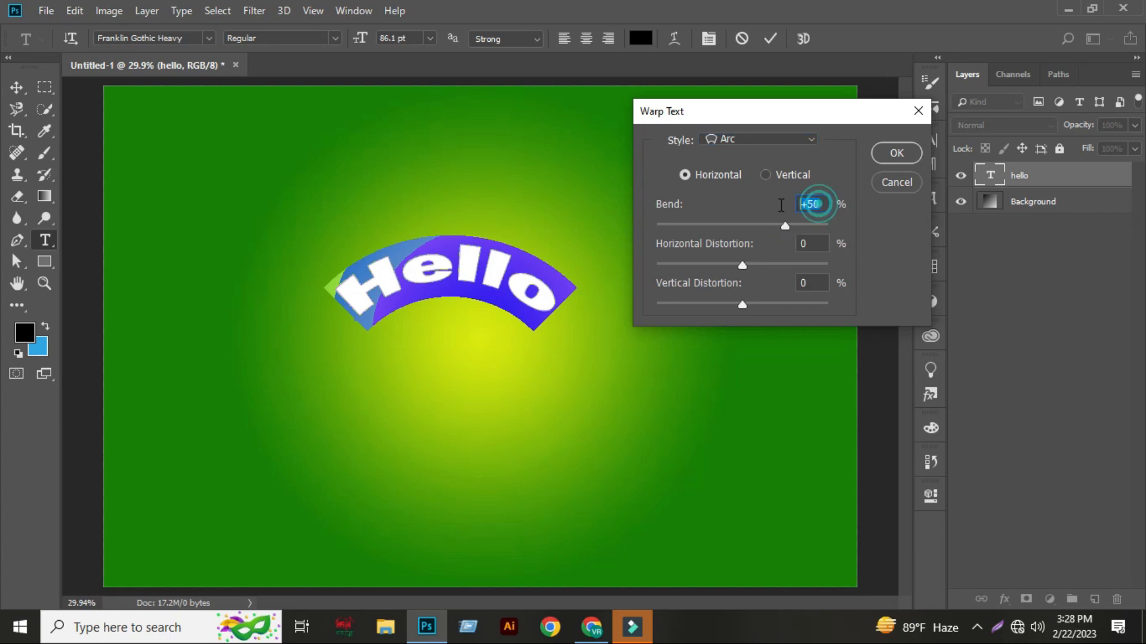
type("16")
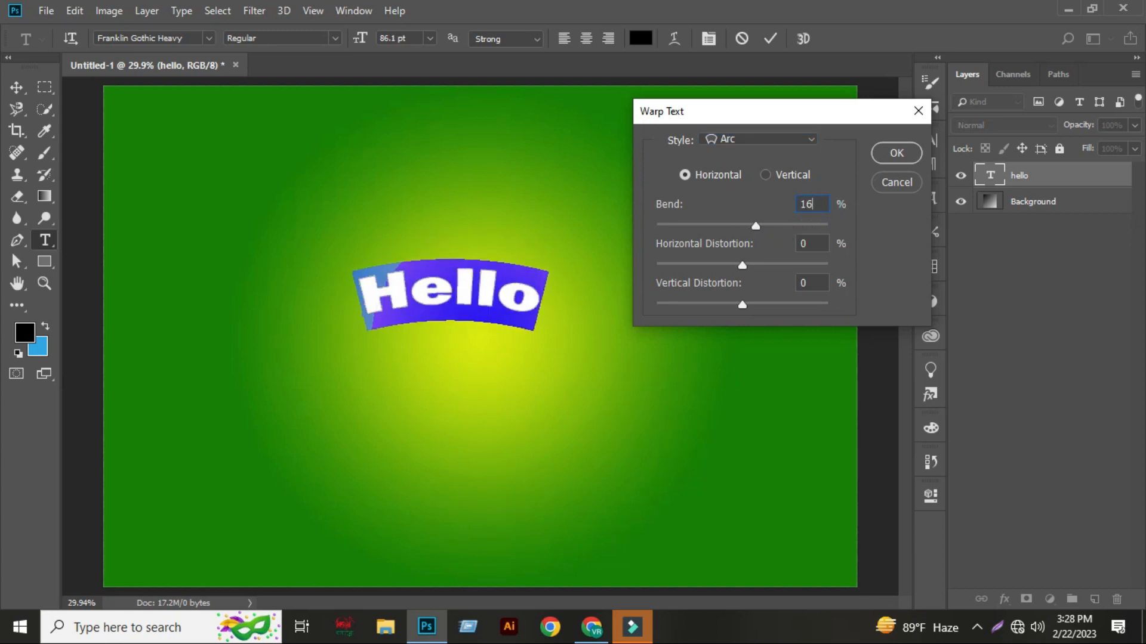
left_click(895, 154)
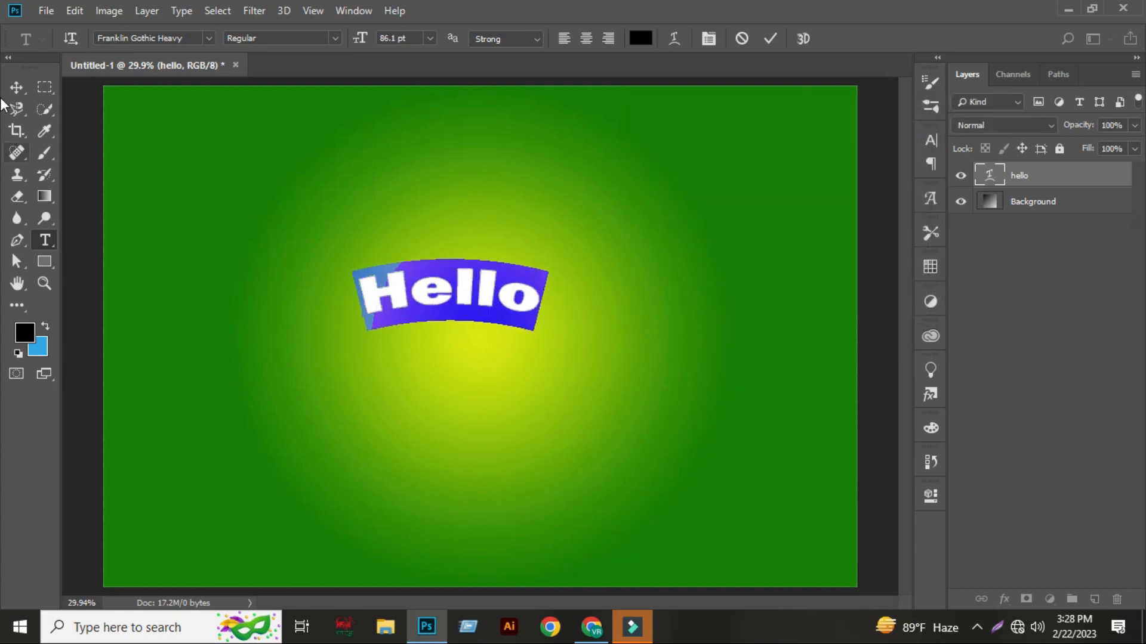
Scale the warped "Hello" text up to about 222% and shift it slightly down near the canvas center.
left_click(21, 86)
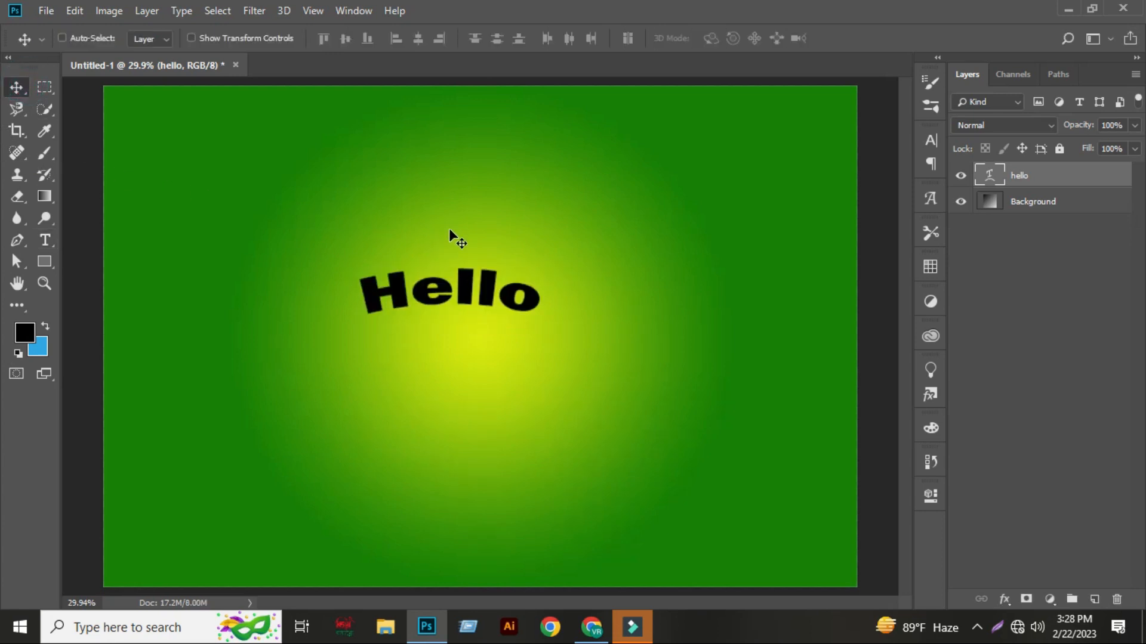
key("ctrl+t")
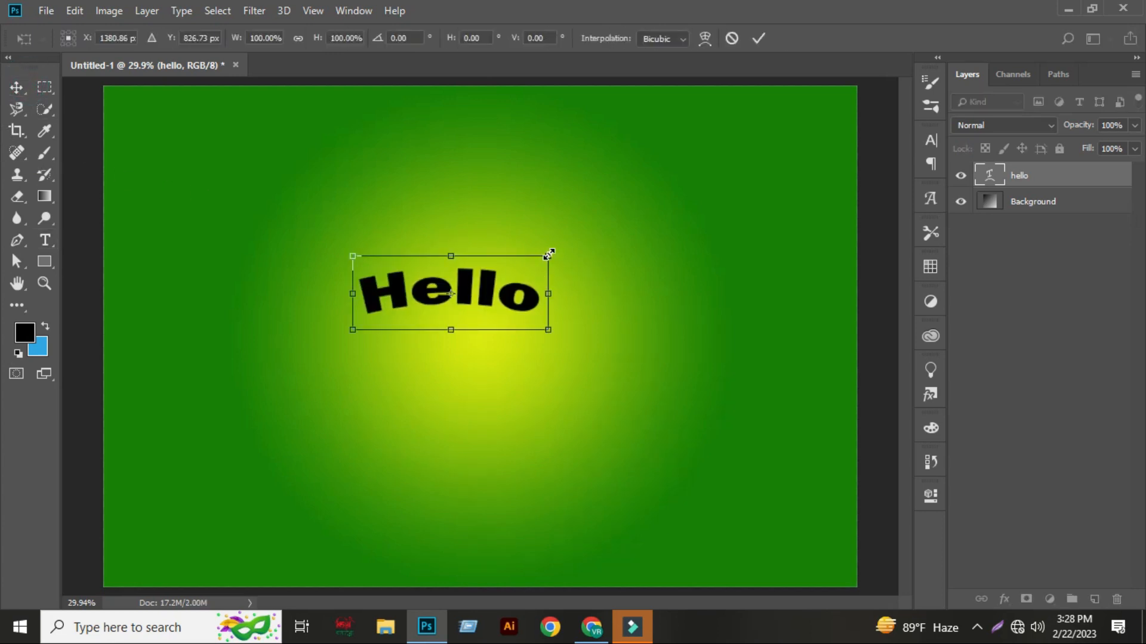
mouse_move(549, 255)
left_mouse_down()
mouse_move(634, 220)
mouse_move(539, 268)
left_mouse_up()
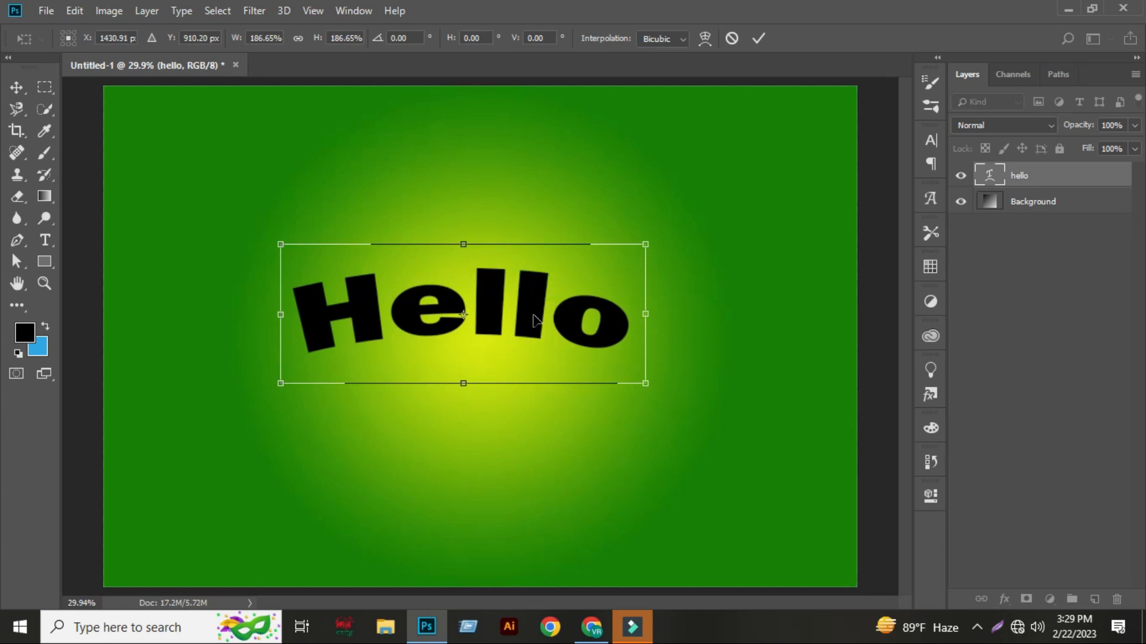
scroll(535, 323, "up", 1)
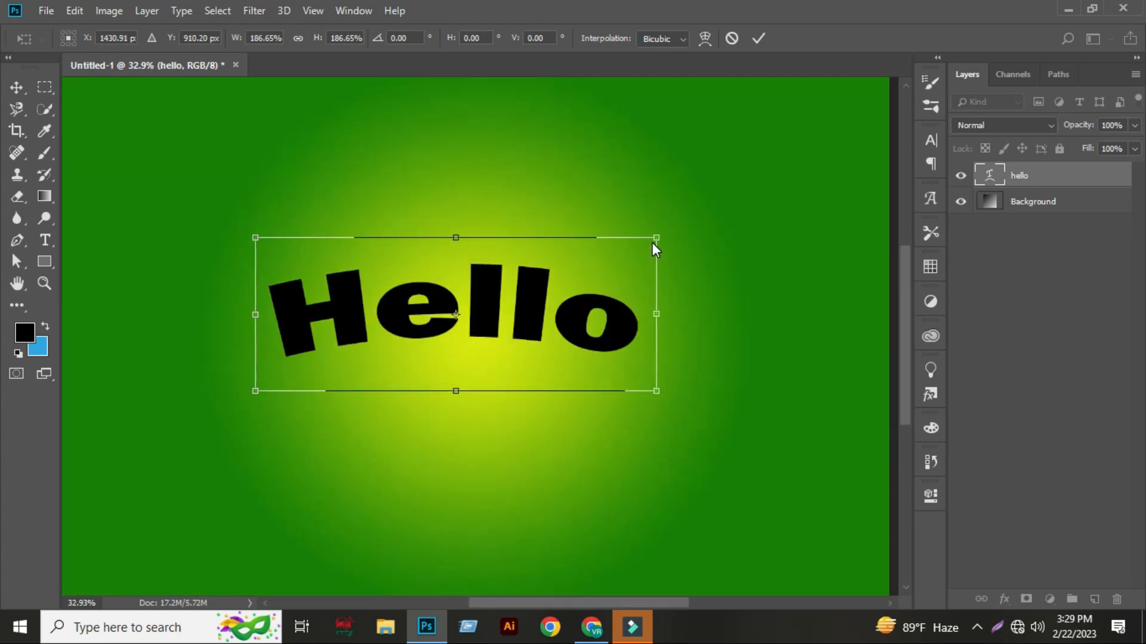
left_click_drag(656, 238, 688, 216)
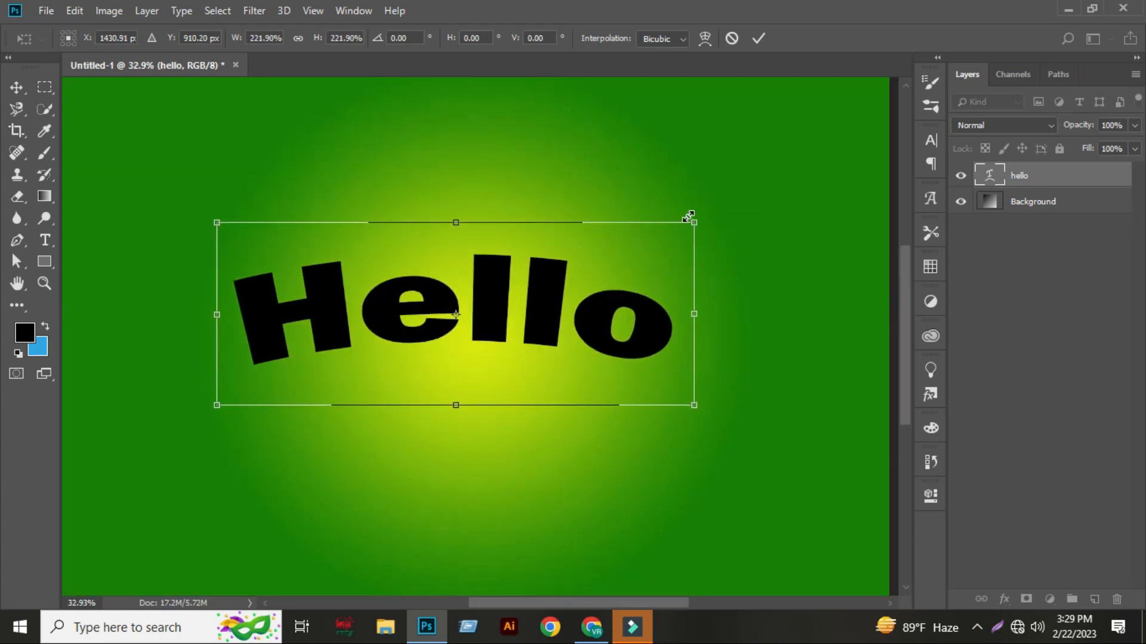
key("Return")
left_click_drag(545, 289, 548, 298)
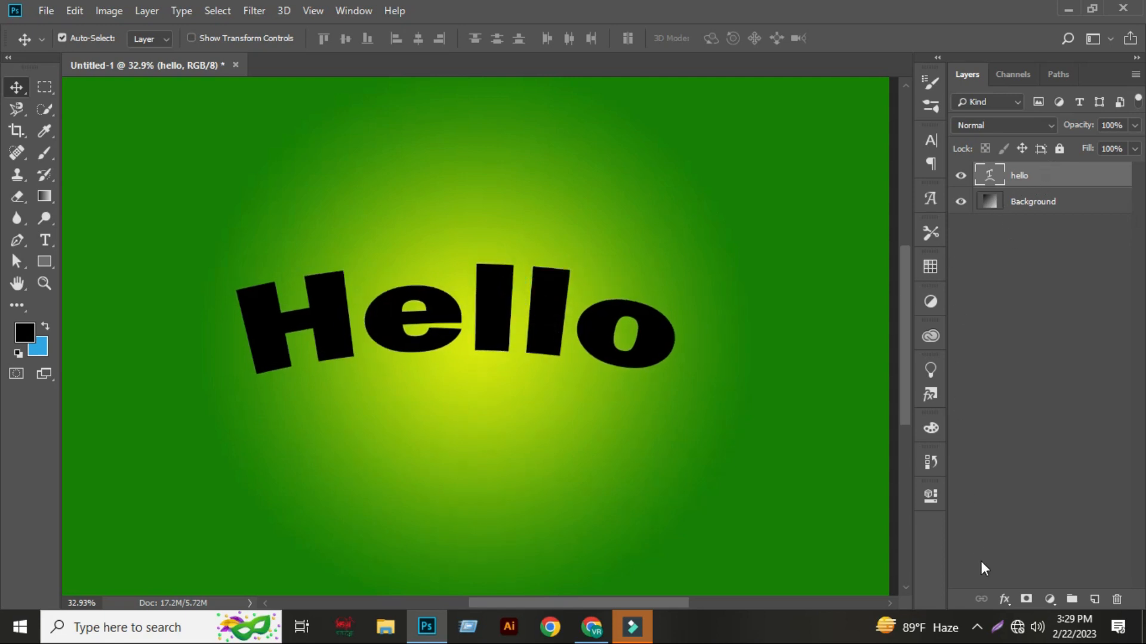
Add a 24 px outside stroke in light gray (#cdcdcd) to the "Hello" text layer.
left_click(1004, 600)
left_click(1045, 475)
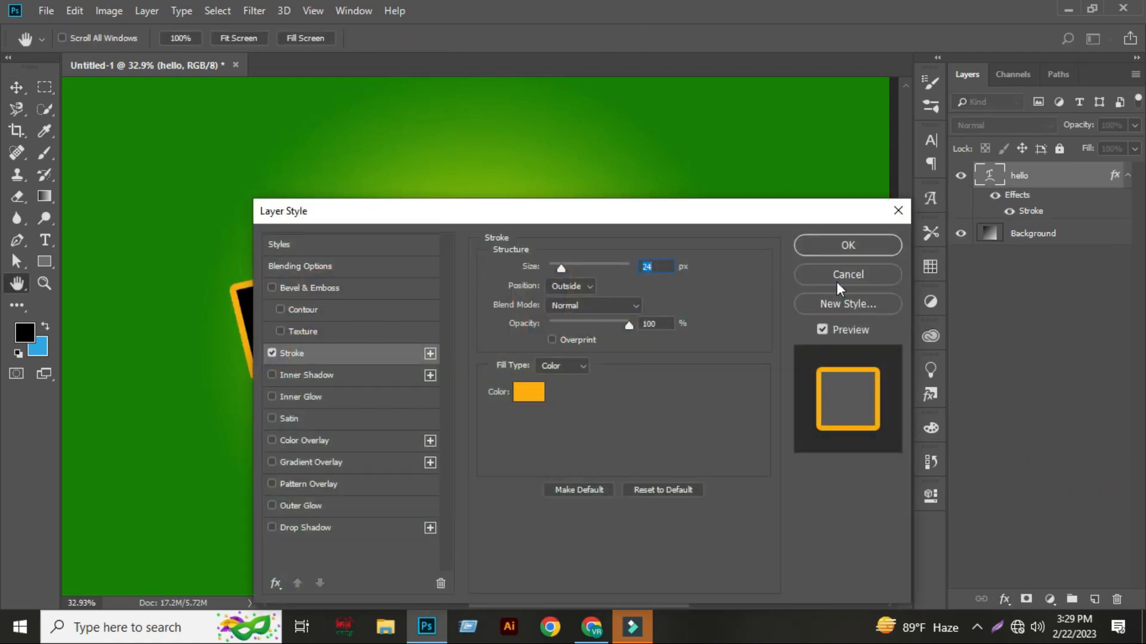
left_click(529, 392)
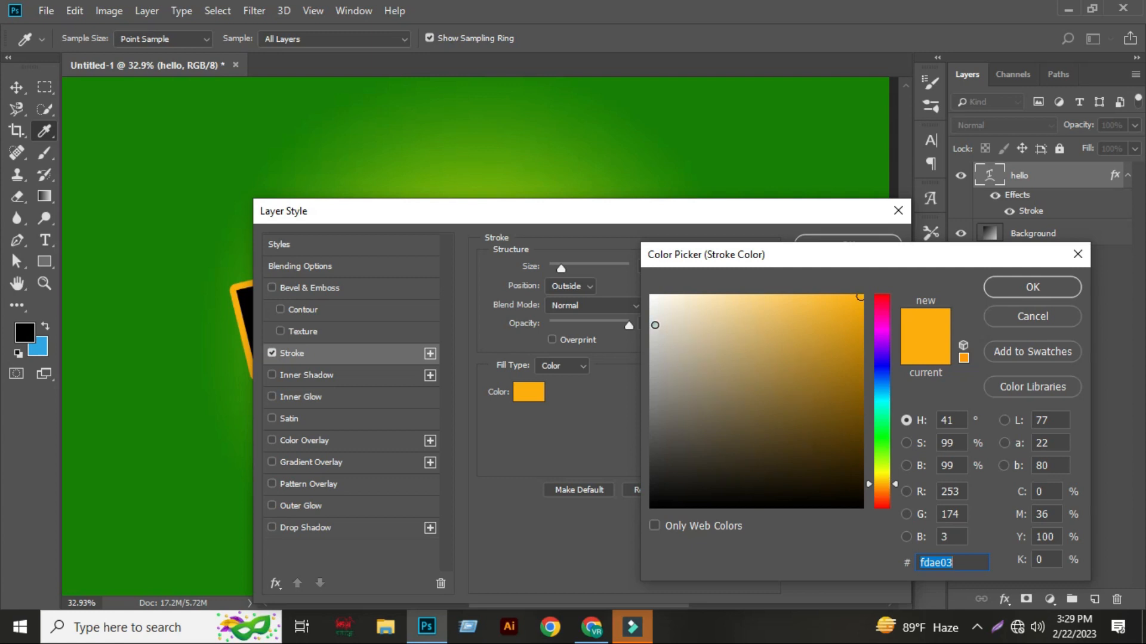
left_click(650, 327)
left_click(650, 336)
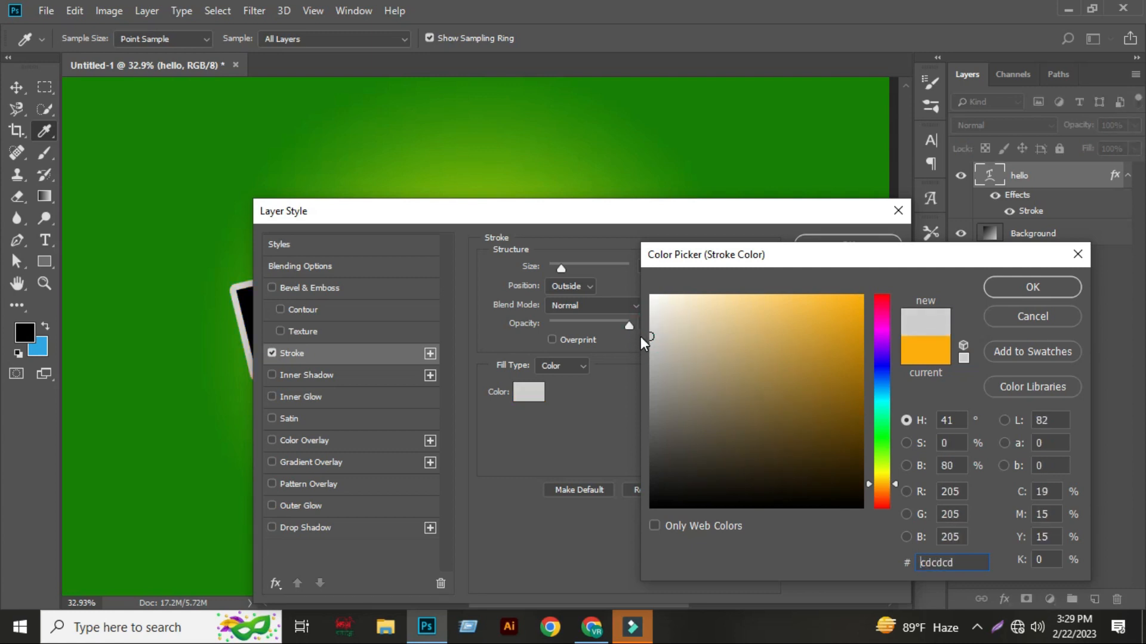
left_click(1050, 287)
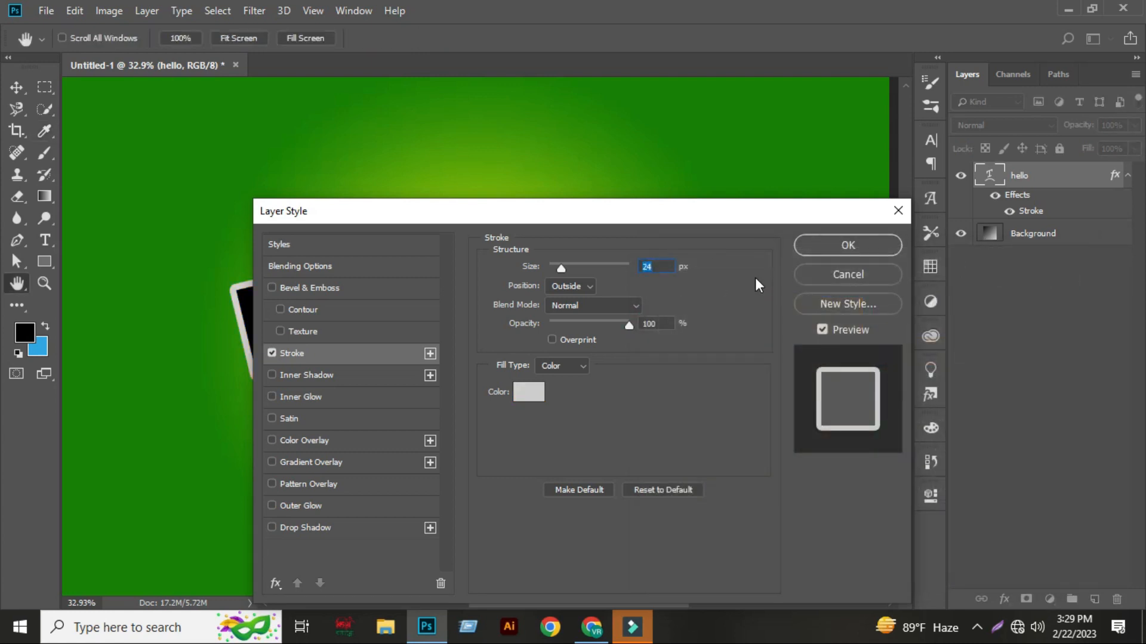
left_click(852, 247)
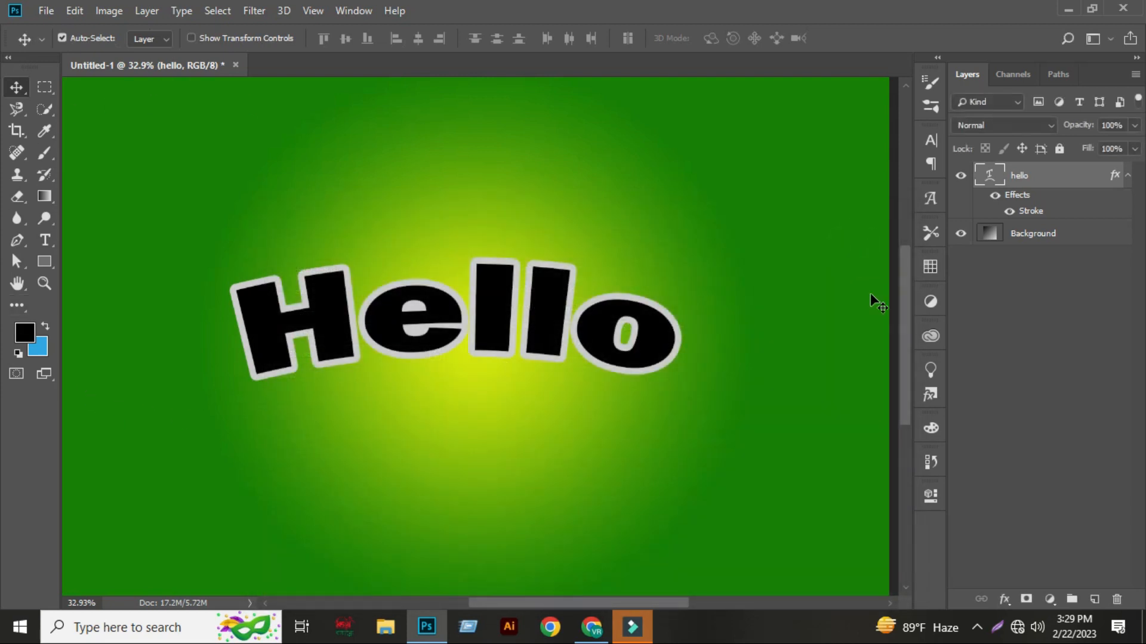
Duplicate the stroked "Hello" layer and offset the copy about 3 px up and 3 px to the right.
left_click(1127, 175)
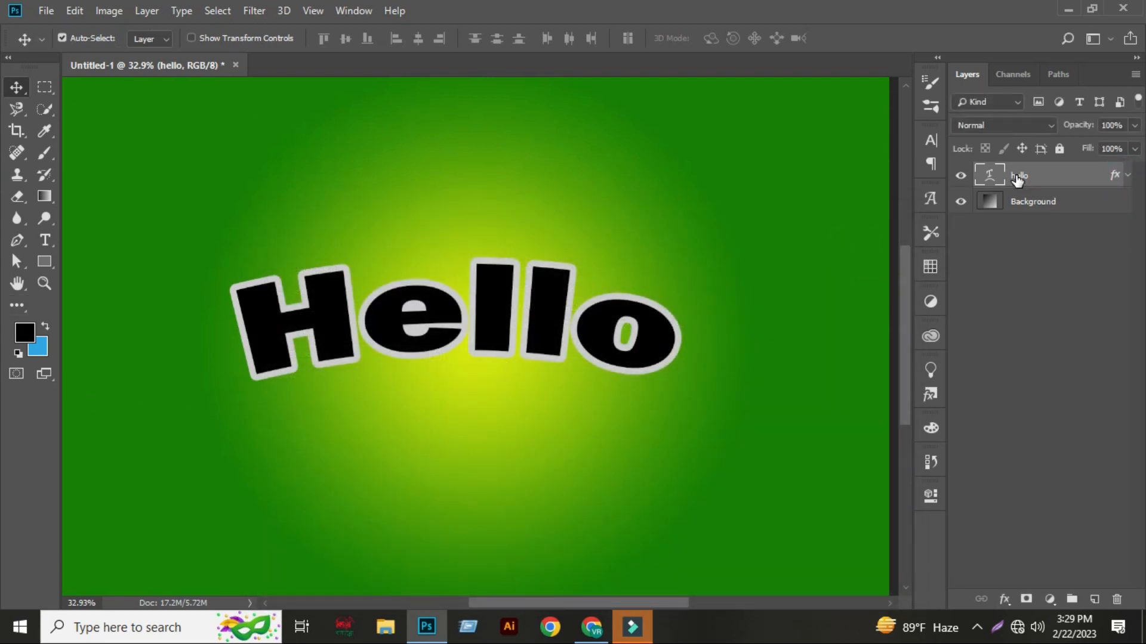
key("ctrl+j")
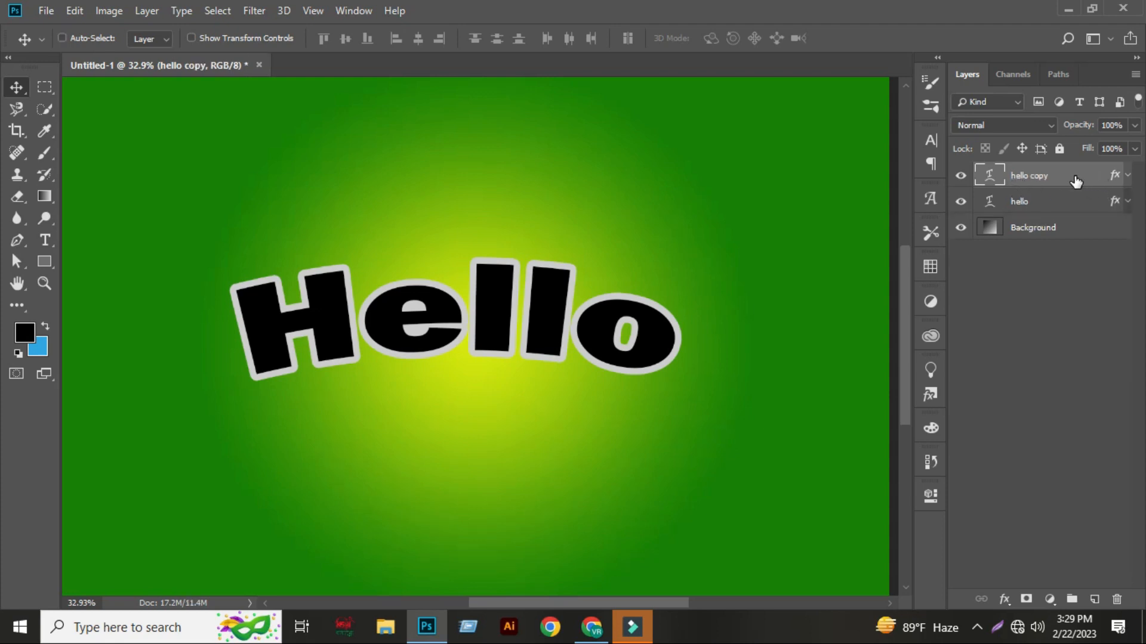
key("ctrl+t")
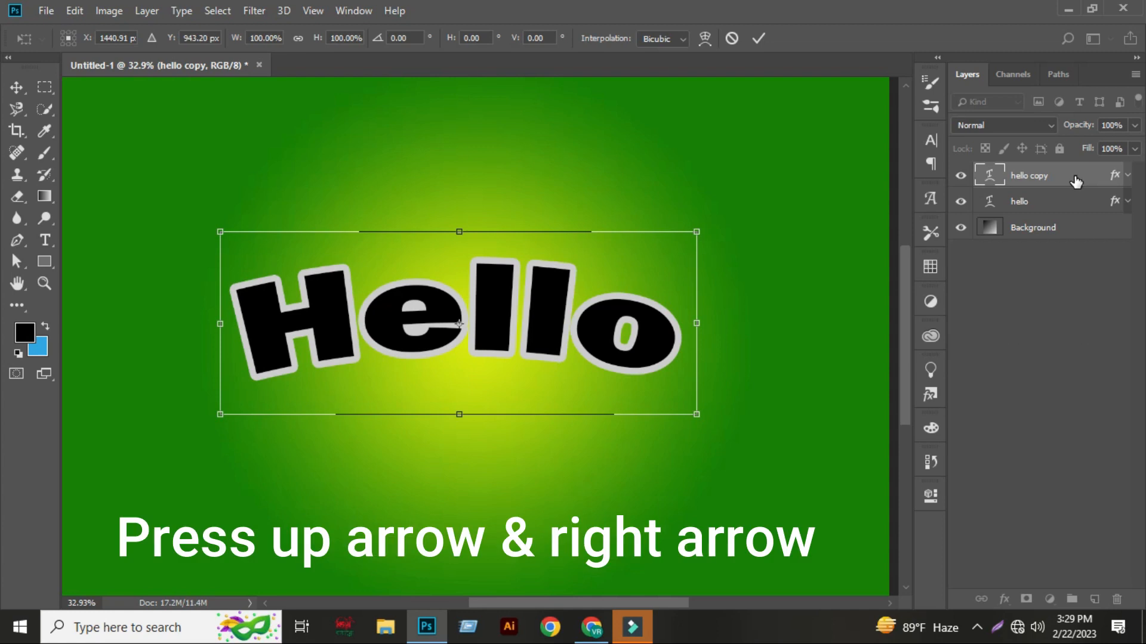
key("Up")
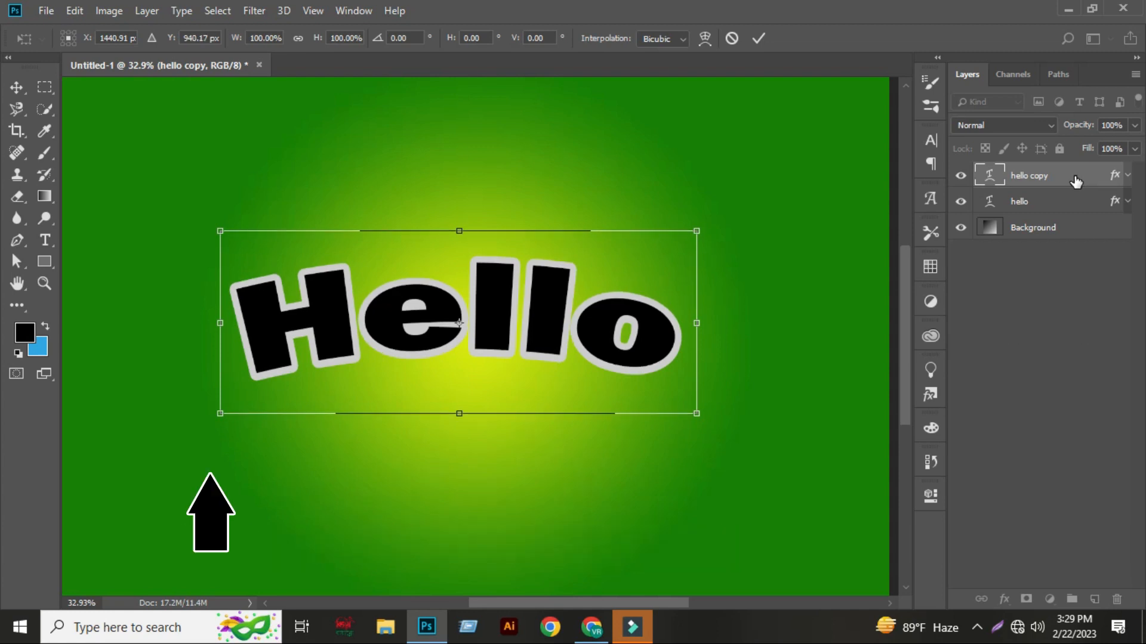
key("Right")
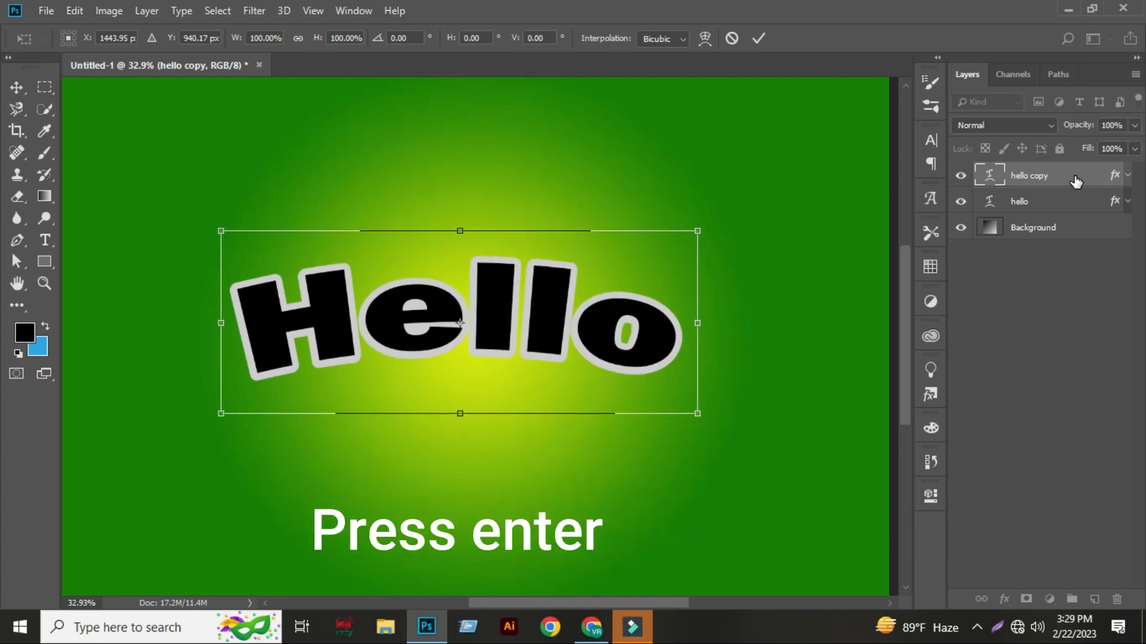
key("Return")
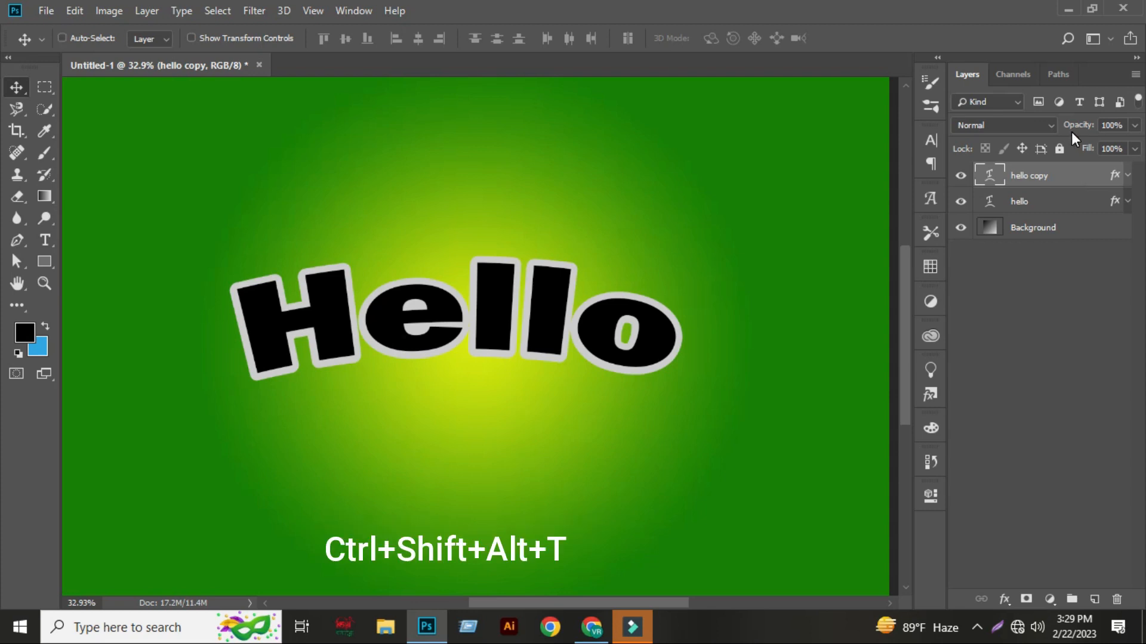
Repeat the offset transform with duplication eleven more times to build a stacked 3D extrusion of the text.
key("ctrl+shift+alt+t")
key("ctrl+shift+alt+t")
key("ctrl+shift+alt+t")
key("ctrl+shift+alt+t")
key("ctrl+shift+alt+t")
key("ctrl+shift+alt+t")
key("ctrl+shift+alt+t")
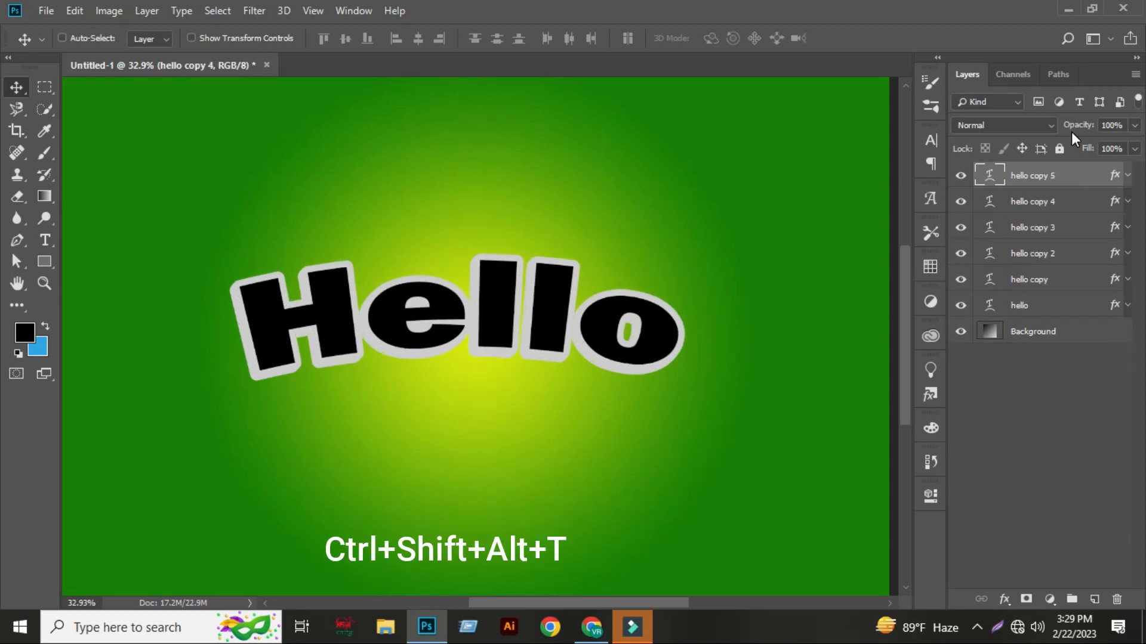
key("ctrl+shift+alt+t")
key("ctrl+shift+alt+t")
key("ctrl+shift+alt+t")
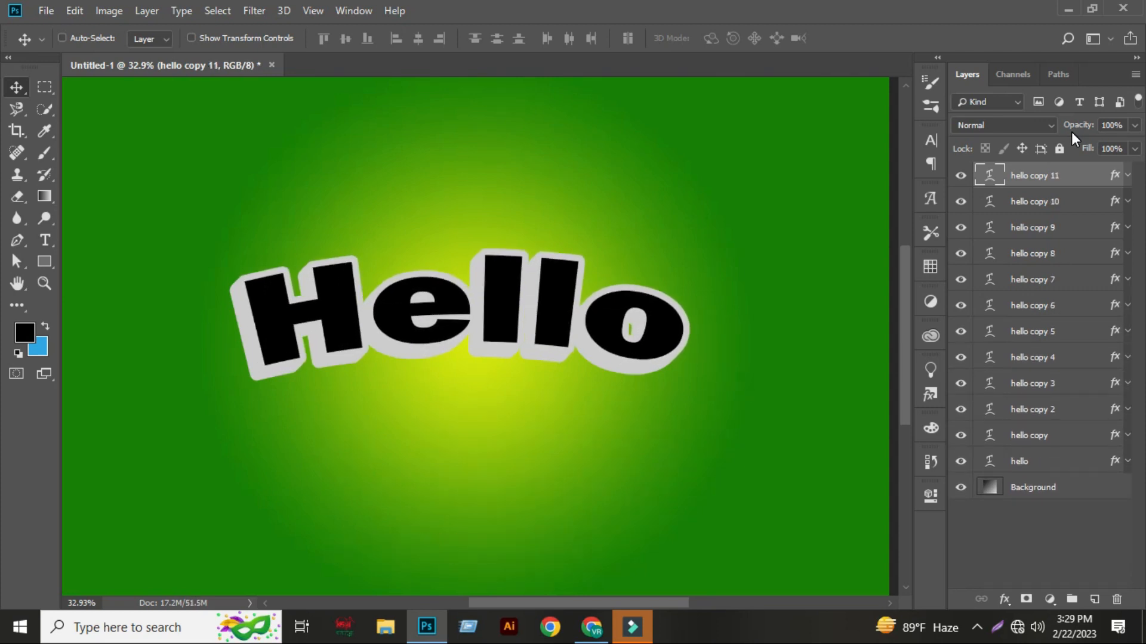
key("ctrl+shift+alt+t")
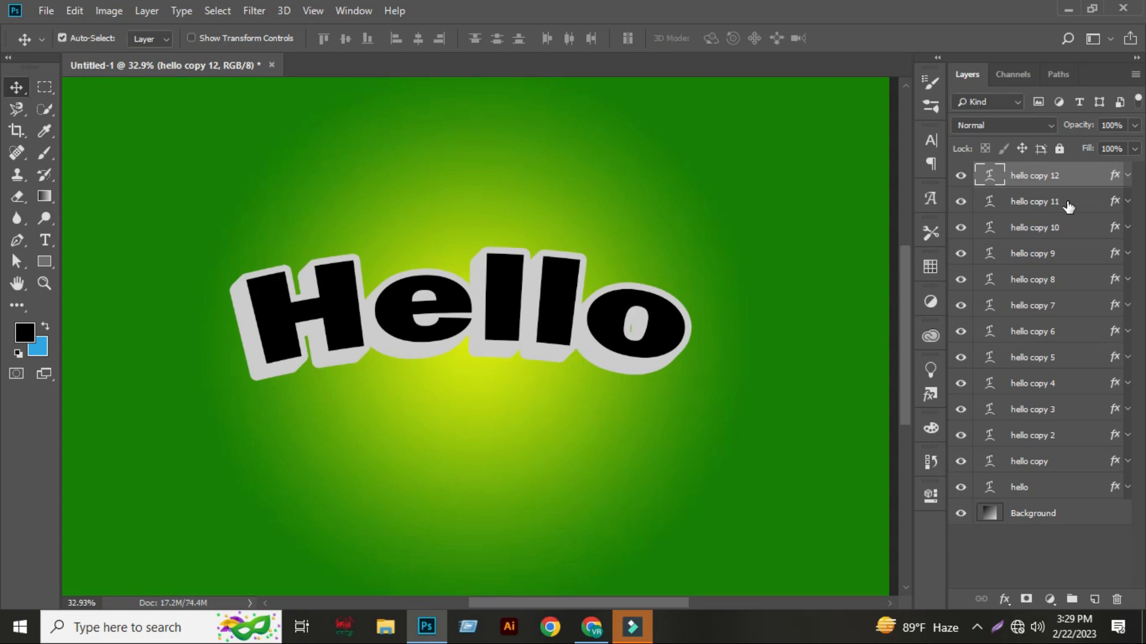
Group all the "Hello" text layers below the topmost copy, from "hello copy 11" down to "hello".
left_click(1054, 200)
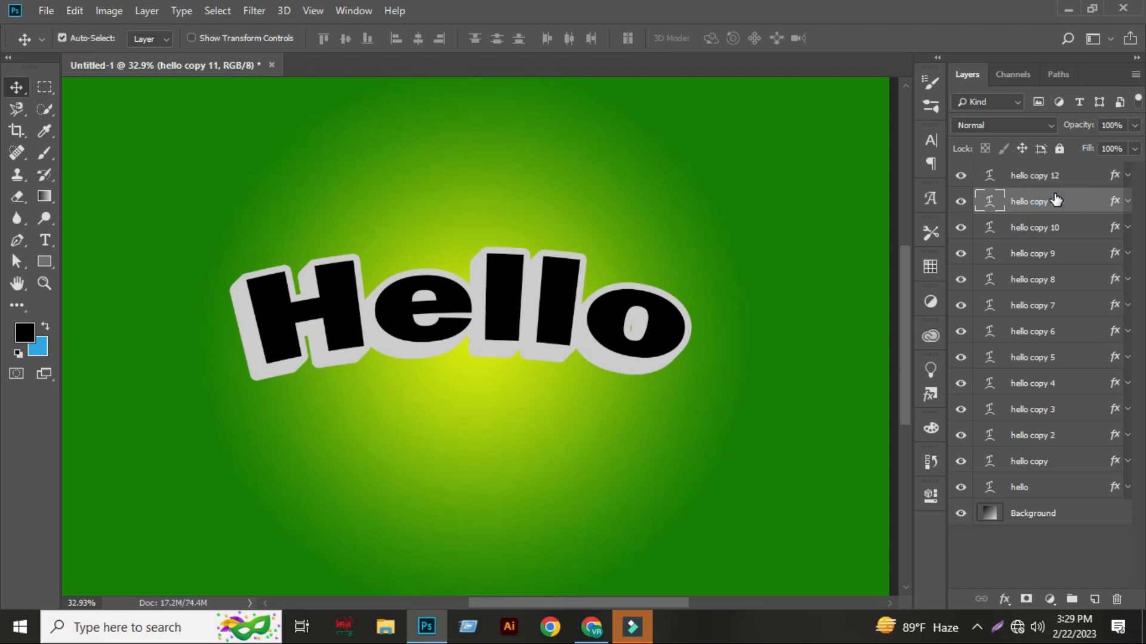
left_click(1030, 483, "shift")
right_click(1034, 306)
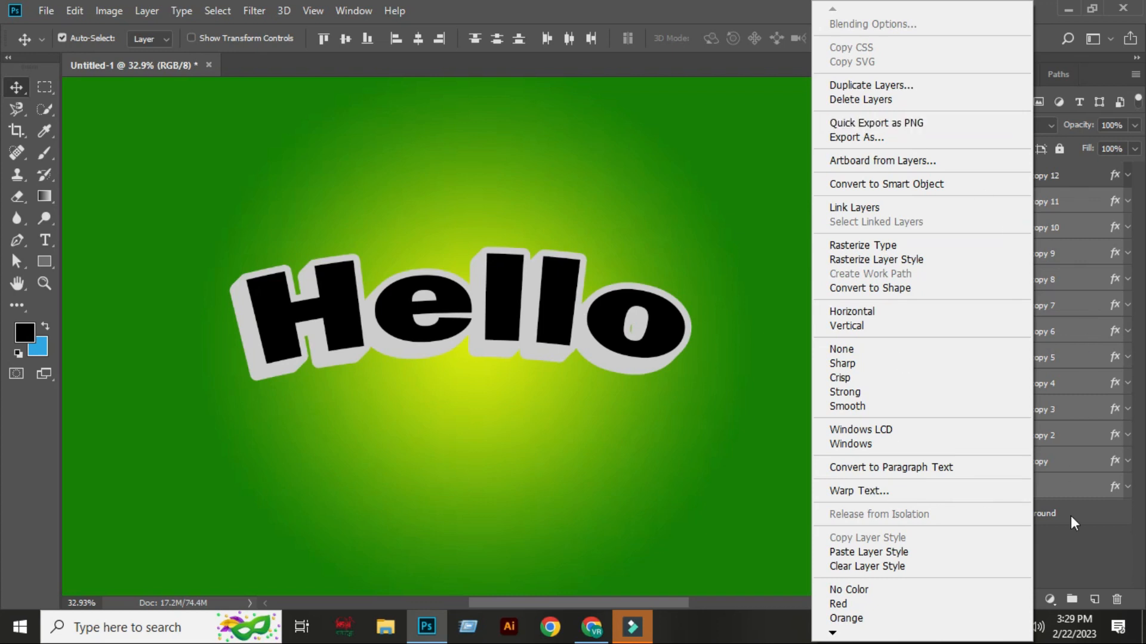
left_click(1090, 593)
left_click(1072, 598)
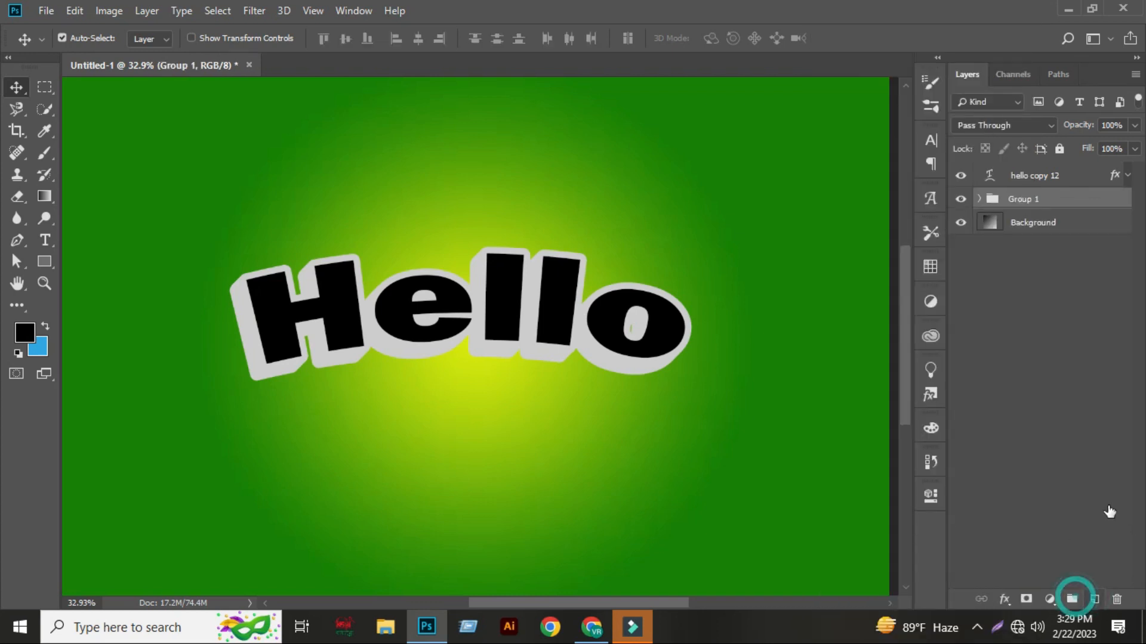
Rename the new layer group "Extruntion 1" and deselect it.
left_click(1020, 201)
double_click(1022, 201)
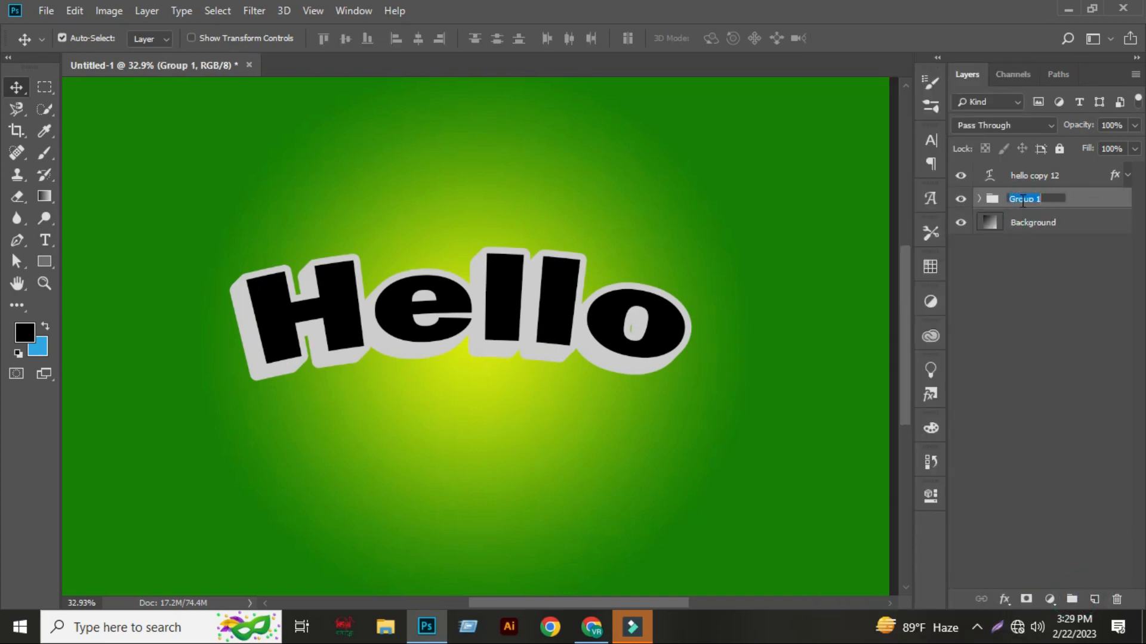
type("Extruntion")
key("Return")
left_click(1056, 258)
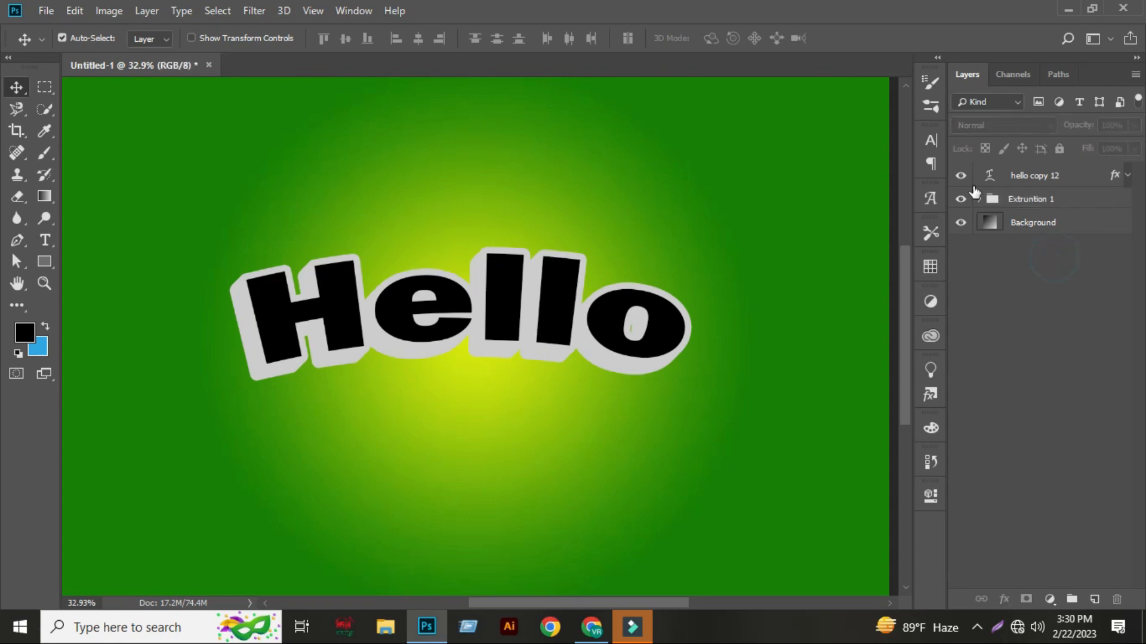
Clear the layer style from the topmost text layer, "hello copy 12", to remove its stroke.
left_click(1129, 175)
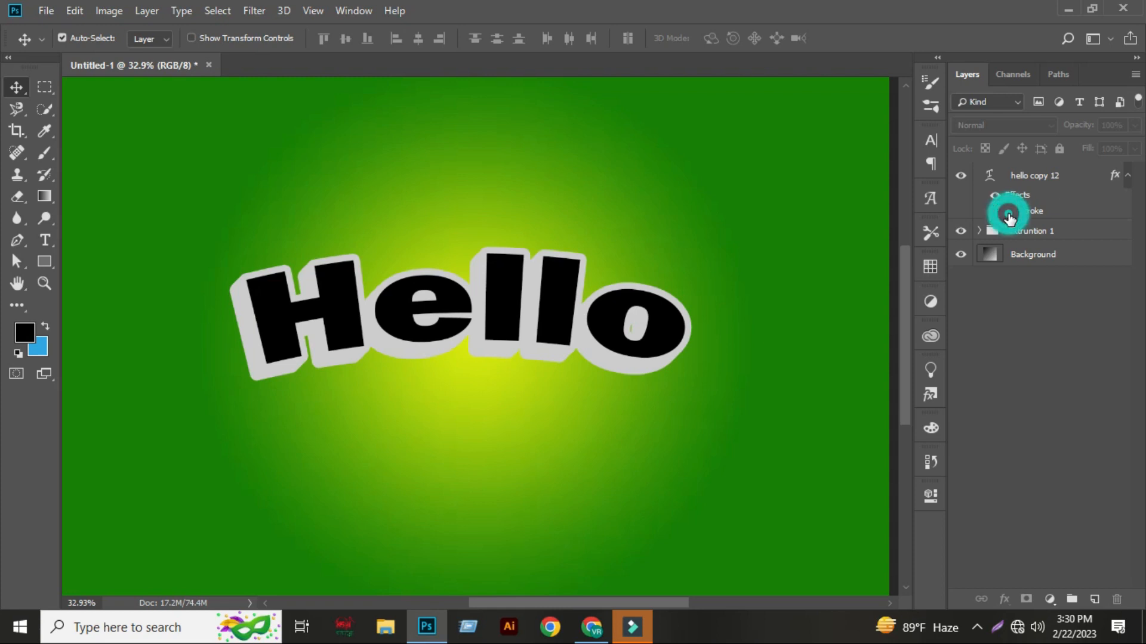
left_click(1041, 215)
left_click(1027, 214)
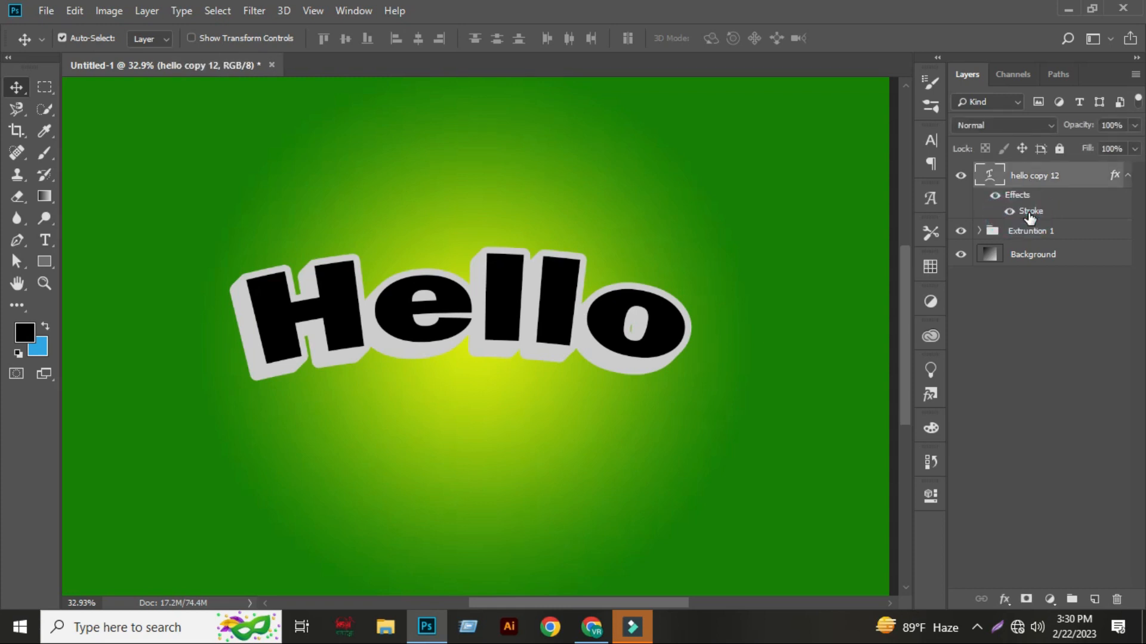
right_click(1029, 217)
left_click(1020, 204)
right_click(1034, 210)
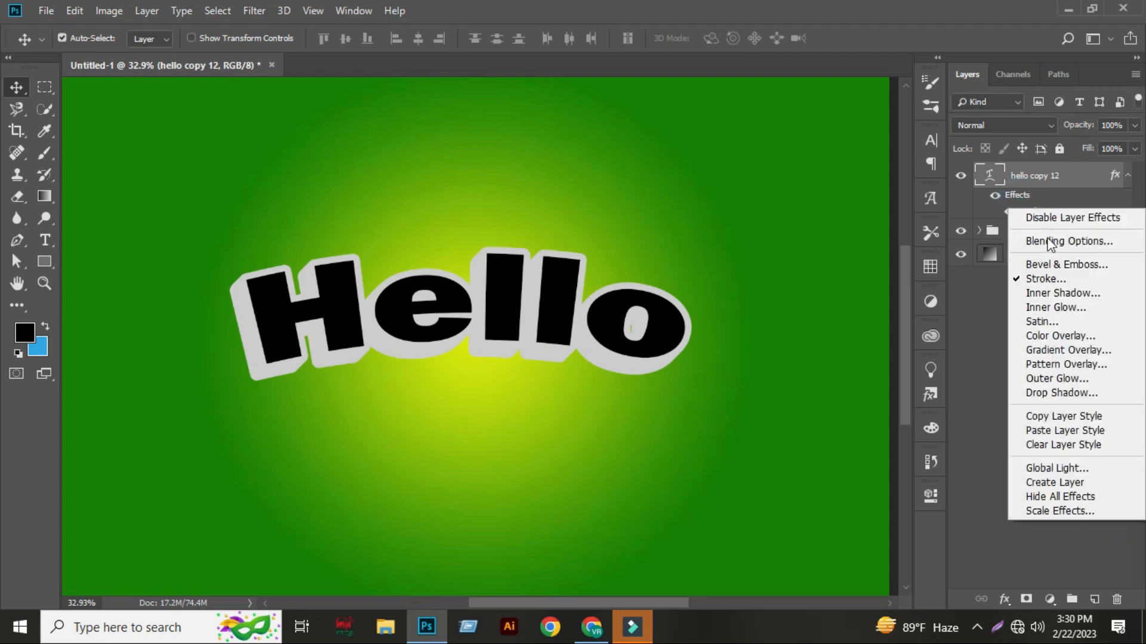
left_click(1050, 444)
Change the text colour of the topmost "Hello" layer to lime green baff00 and commit the edit.
double_click(993, 178)
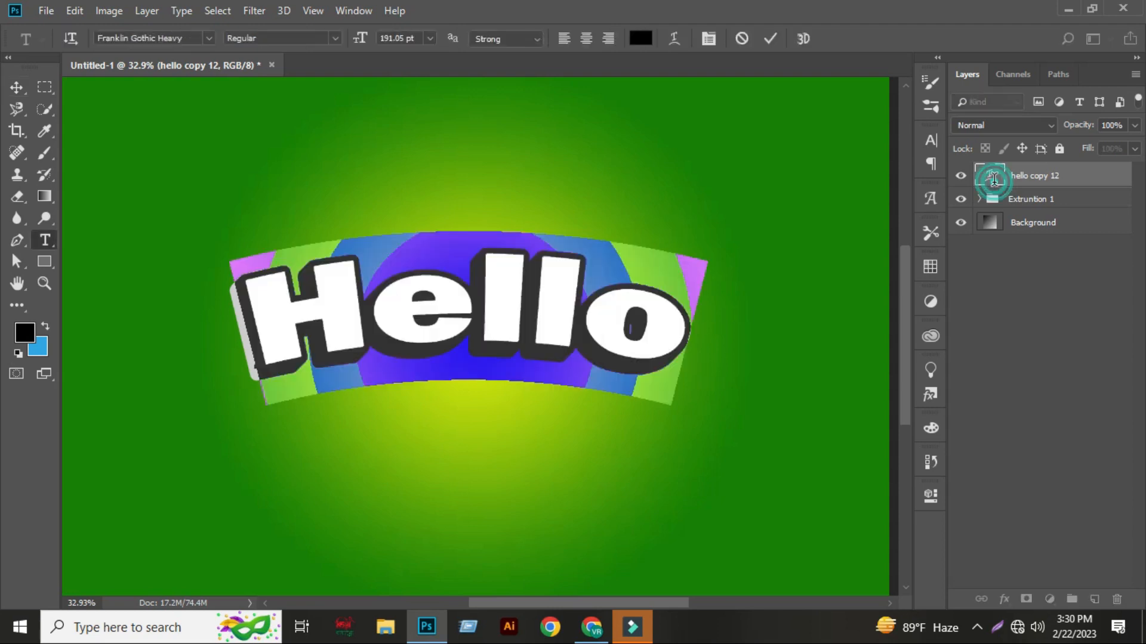
left_click(640, 40)
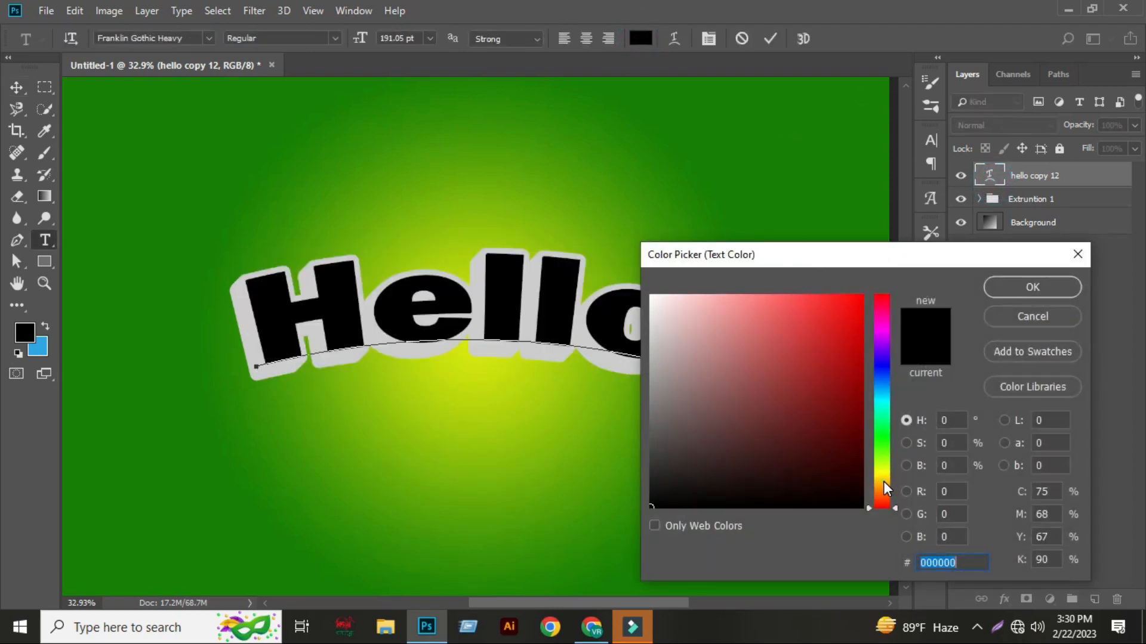
left_click_drag(883, 481, 886, 463)
left_click_drag(850, 323, 883, 280)
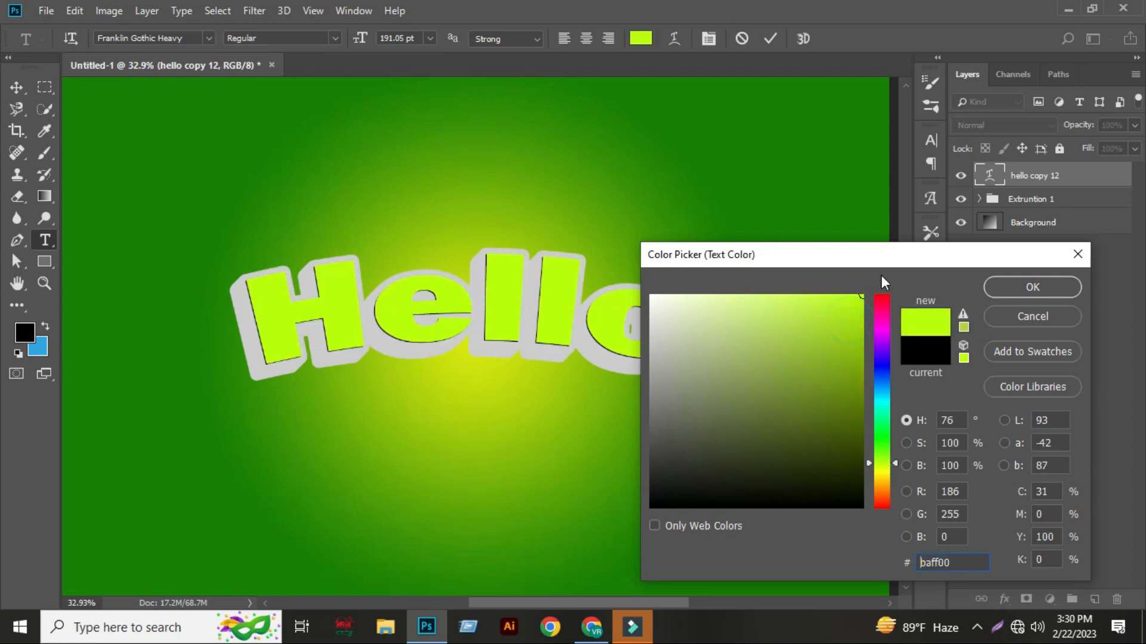
left_click(1030, 289)
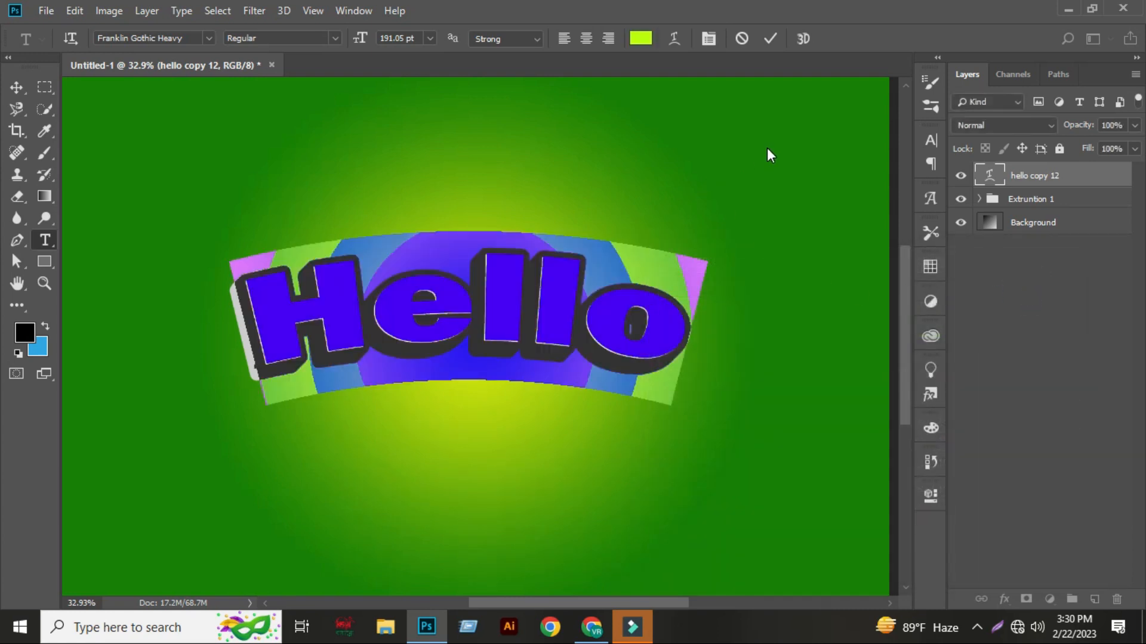
left_click(768, 145)
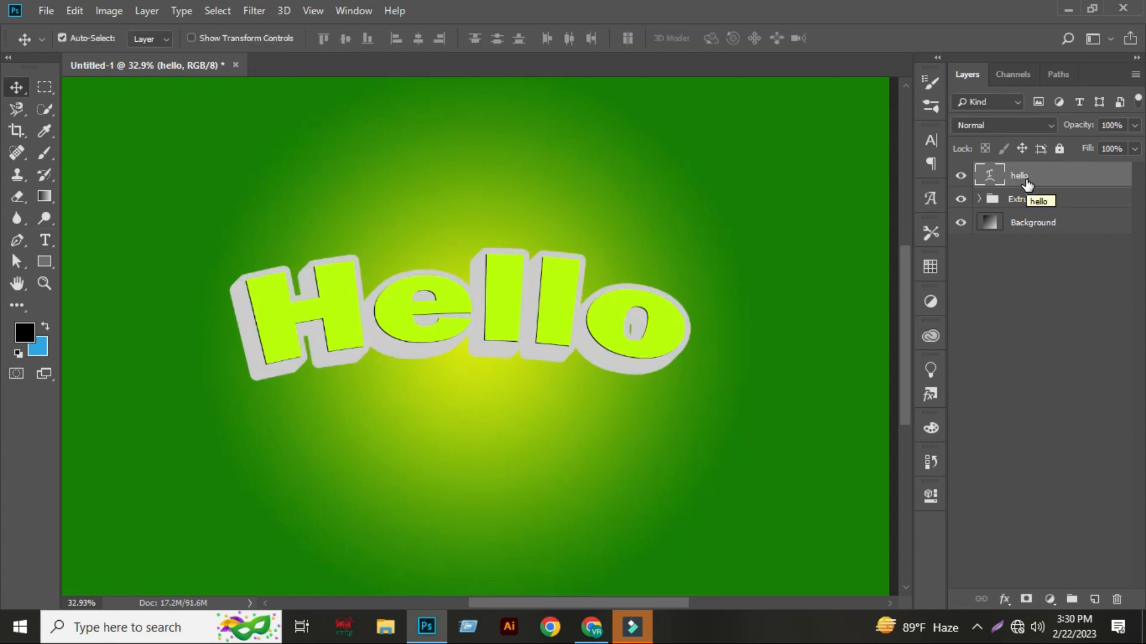
Duplicate the lime "Hello" layer and offset the copy about 3 px up and 3 px right with Free Transform.
key("ctrl+j")
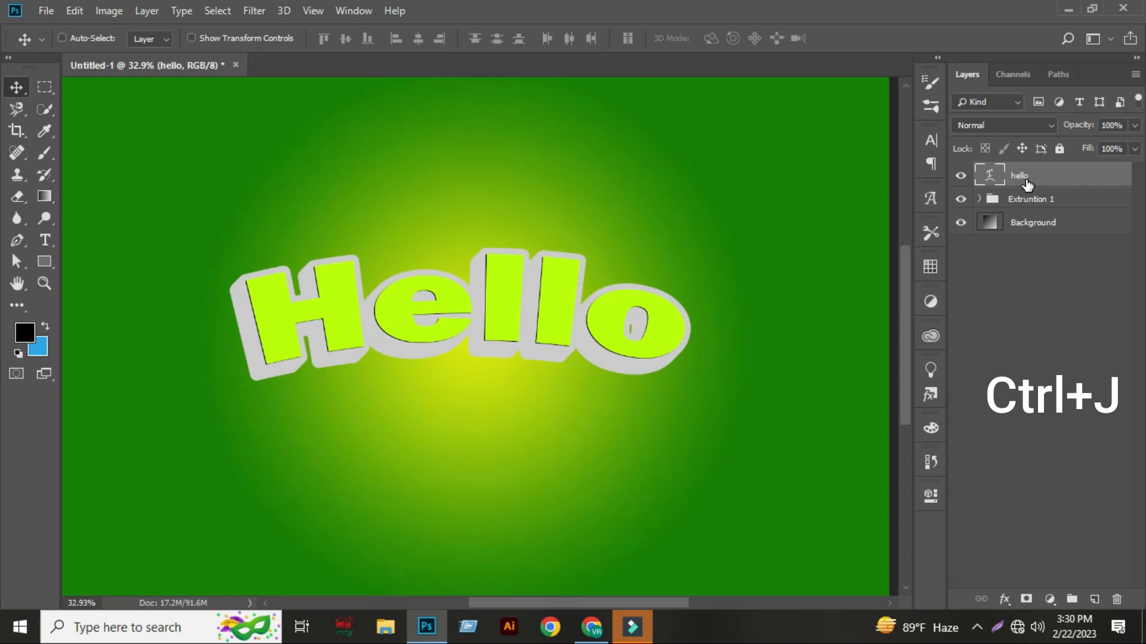
left_click(1033, 181)
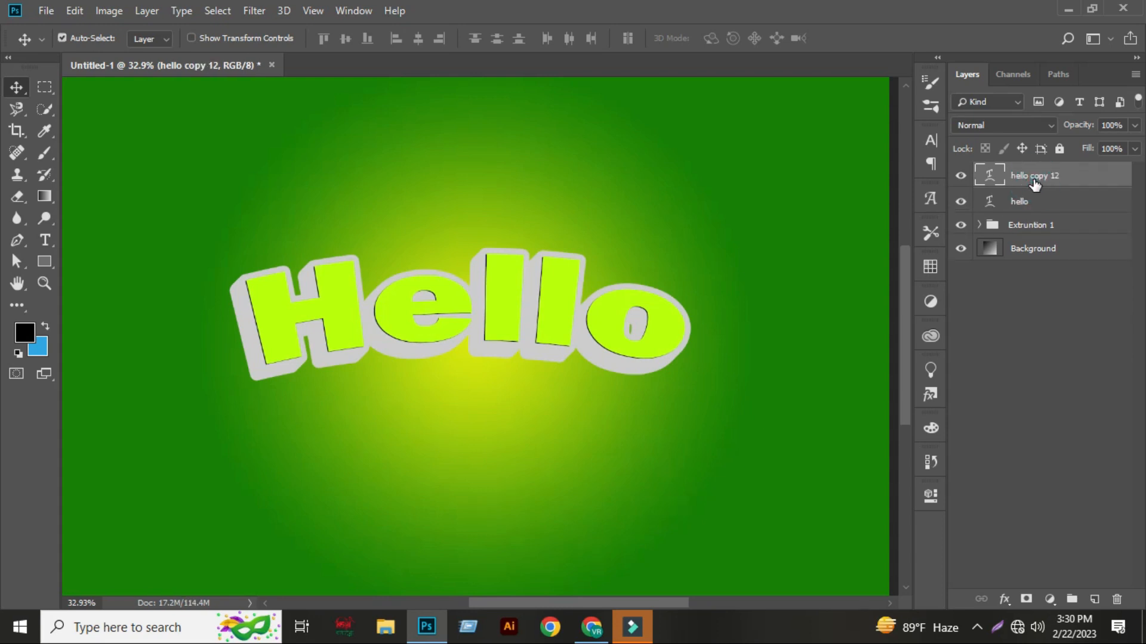
key("ctrl+t")
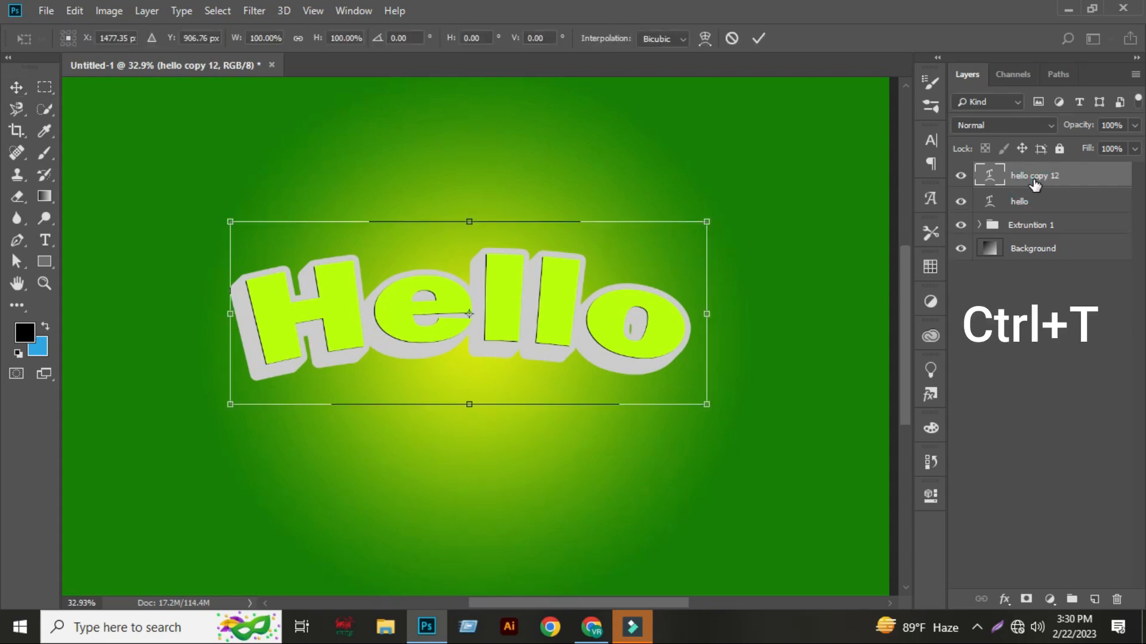
key("Up")
key("Right")
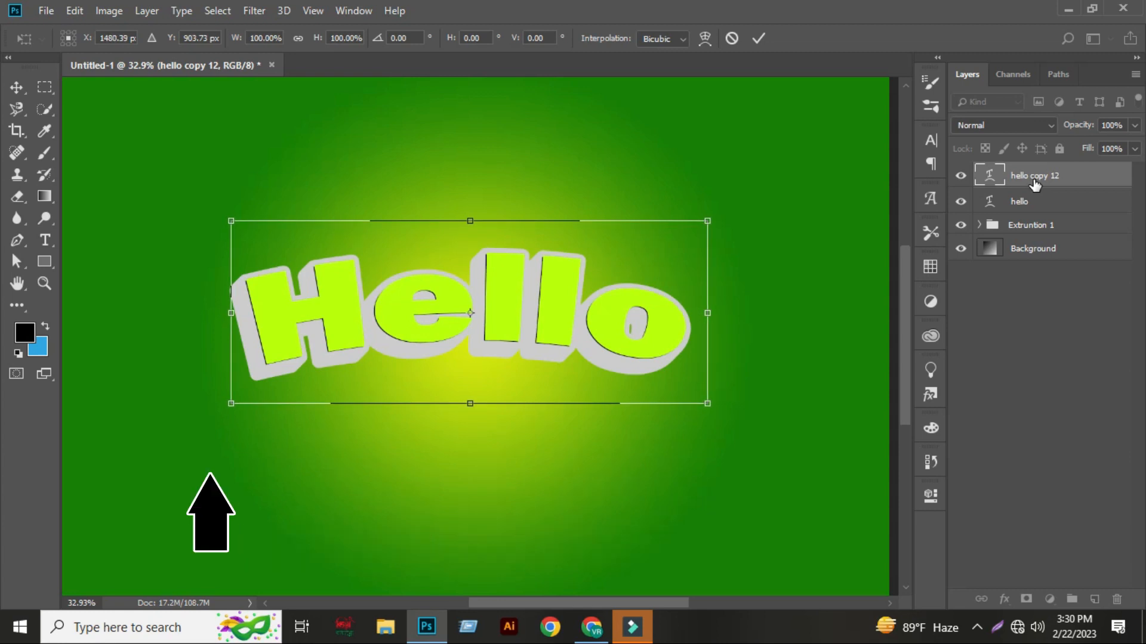
key("Return")
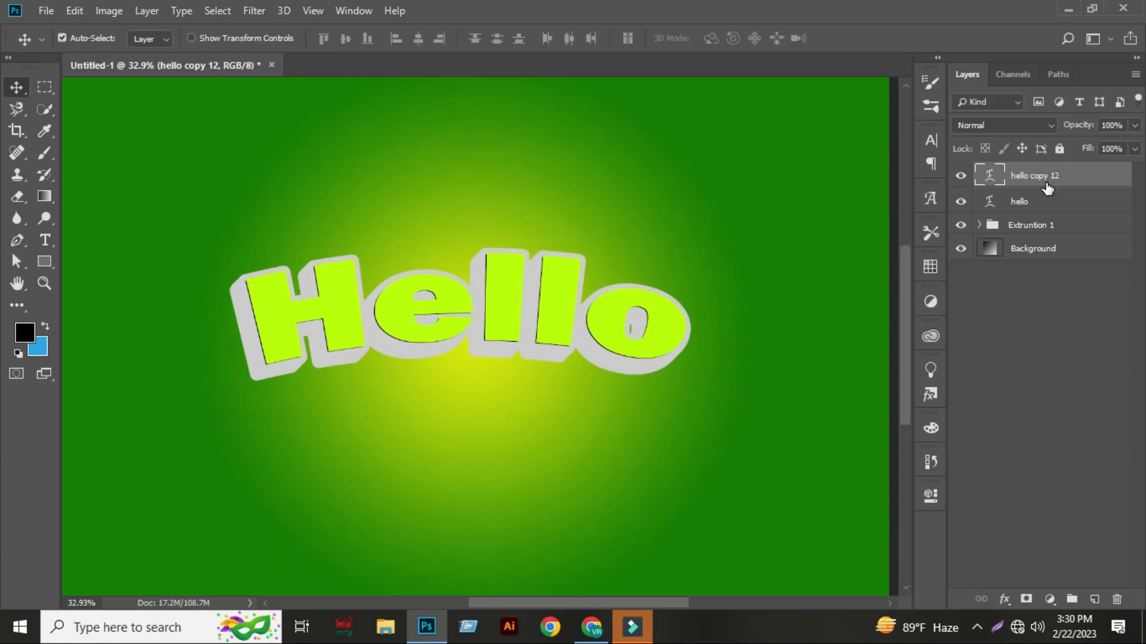
Repeat the offset transform with duplication ten times, up to "hello copy 22", to stack a second extrusion.
key("ctrl+shift+alt+t")
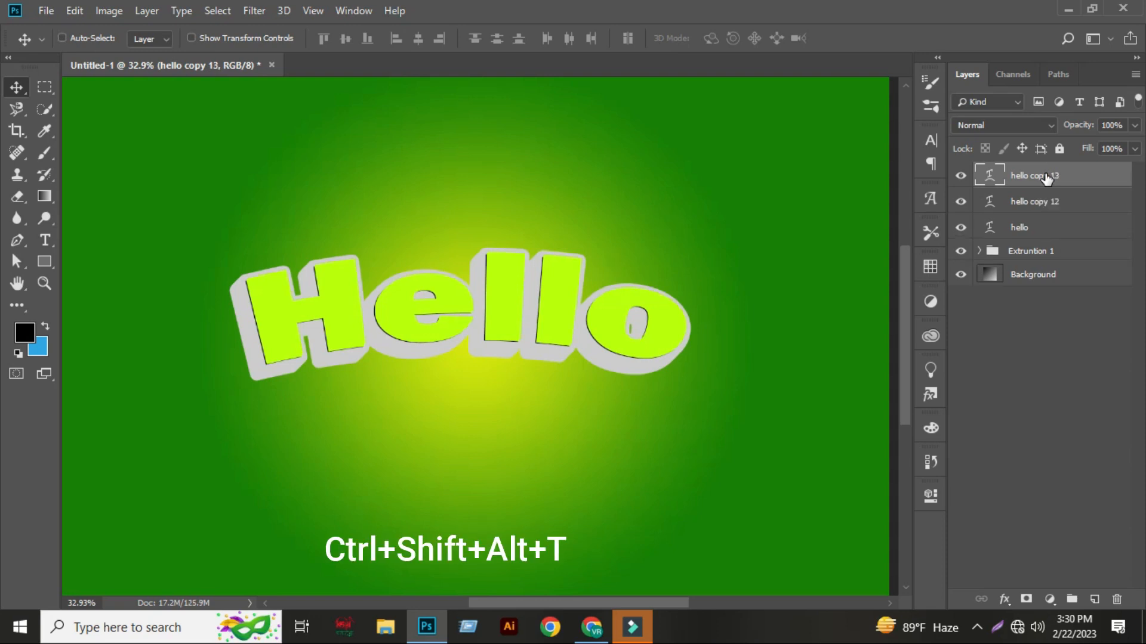
key("ctrl+shift+alt+t")
key("ctrl+shift+alt+t")
key("ctrl+shift+alt+t")
key("ctrl+shift+alt+t")
key("ctrl+shift+alt+t")
key("ctrl+shift+alt+t")
key("ctrl+shift+alt+t")
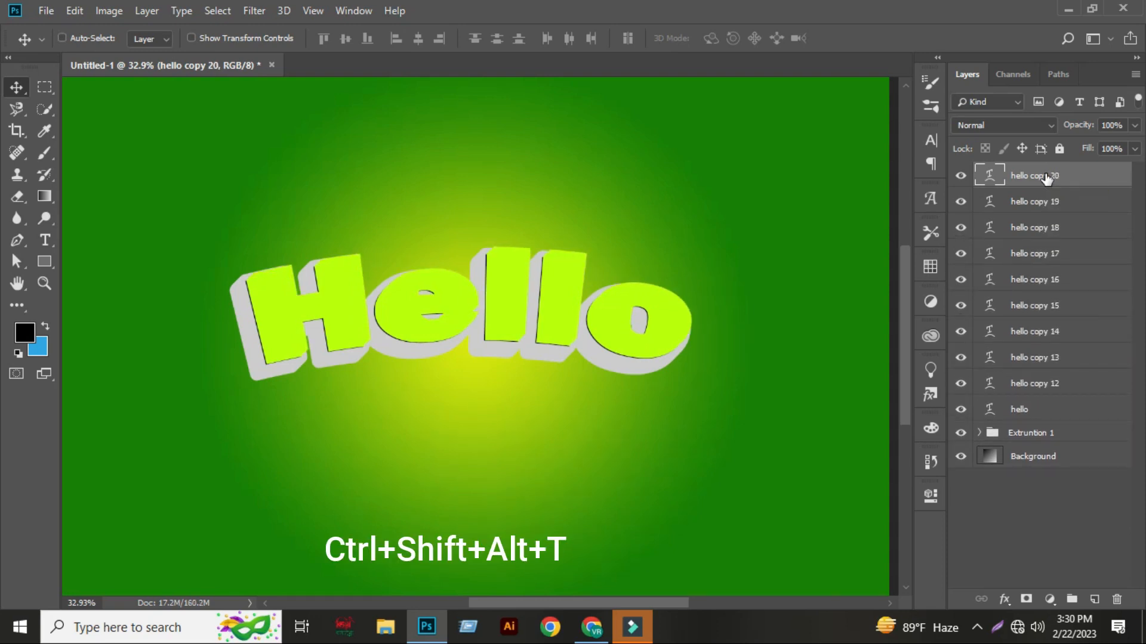
key("ctrl+shift+alt+t")
key("ctrl+shift+alt+t")
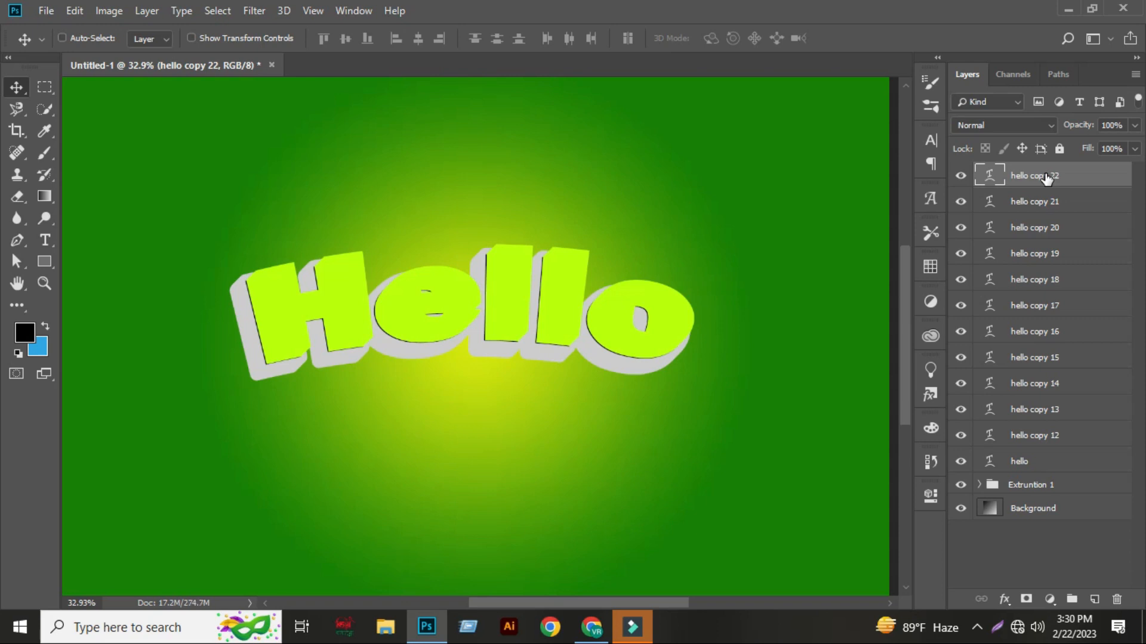
Delete the three topmost text copies, "hello copy 22", "hello copy 21" and "hello copy 20".
key("Delete")
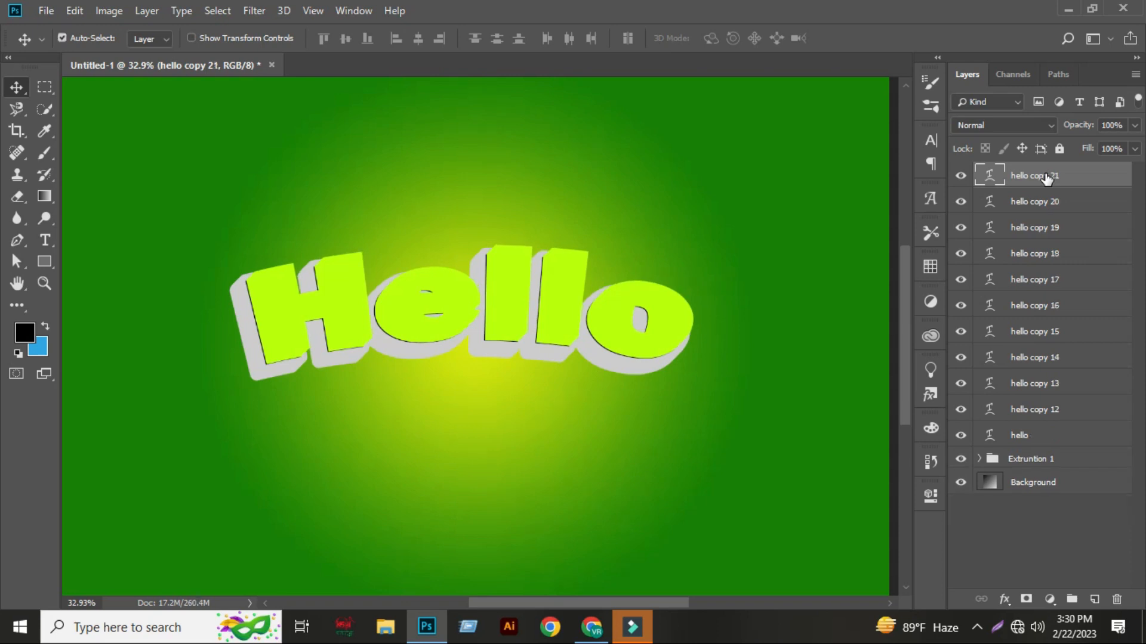
left_click(1043, 204)
left_click(1049, 177)
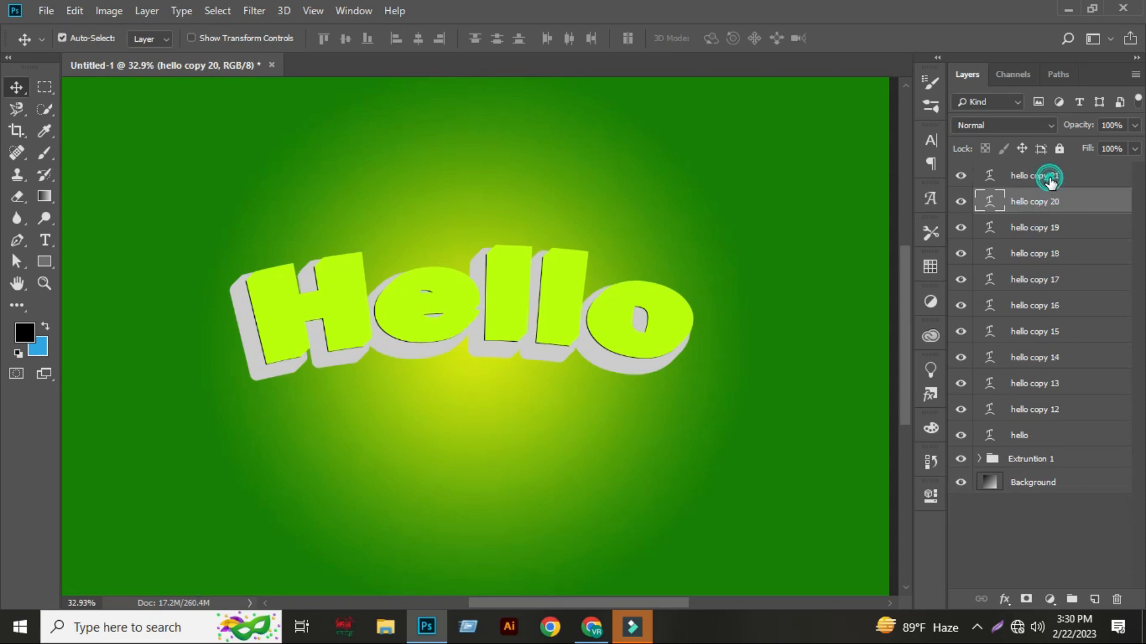
key("Delete")
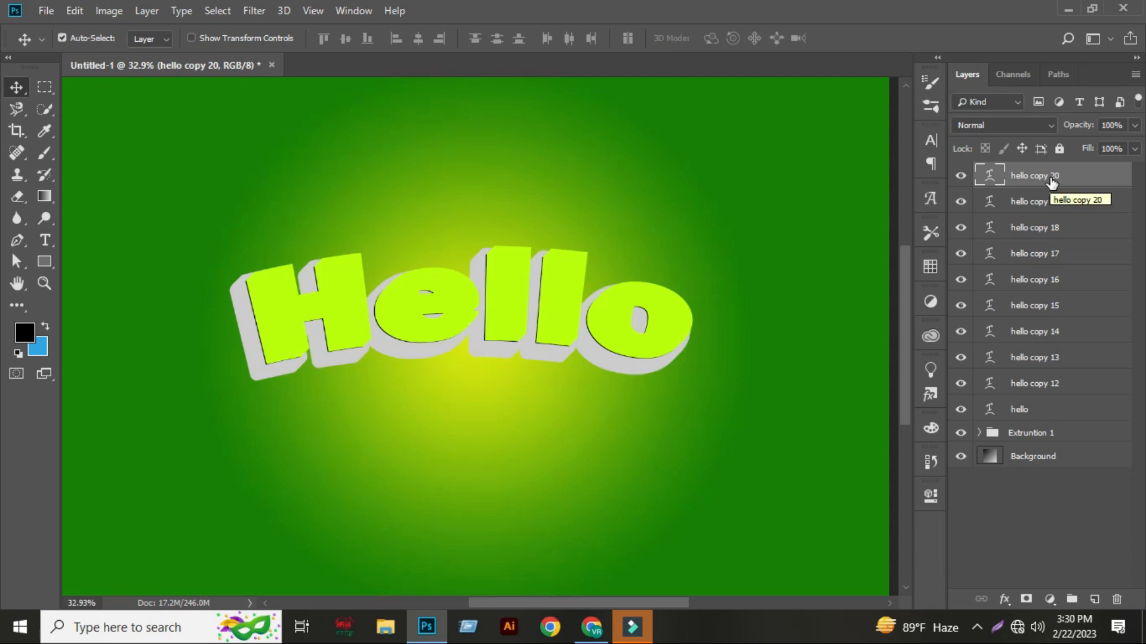
key("Delete")
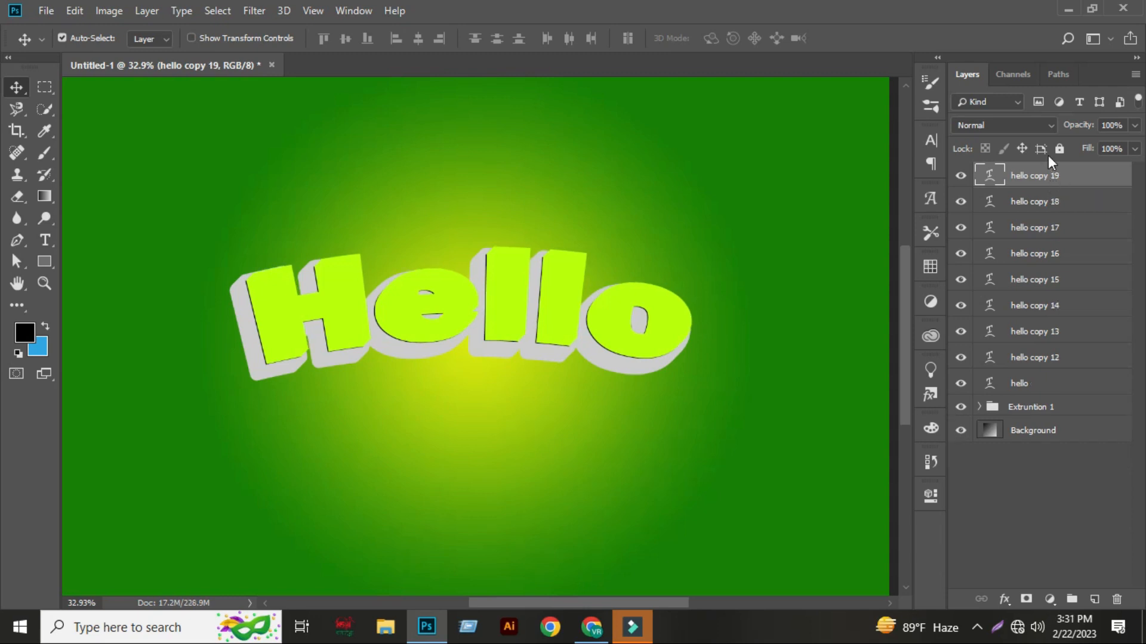
Group the text layers from "hello copy 18" down to "hello" and rename the group "Extruntion 2".
left_click(1040, 199)
left_click(1017, 386, "shift")
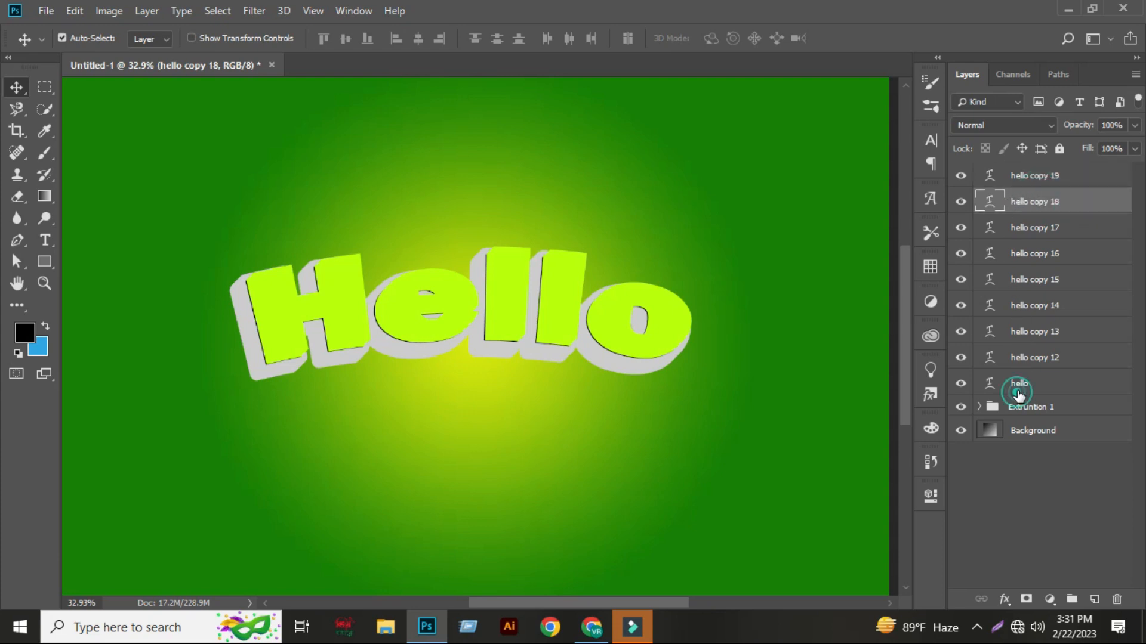
left_click(1072, 599)
double_click(1021, 198)
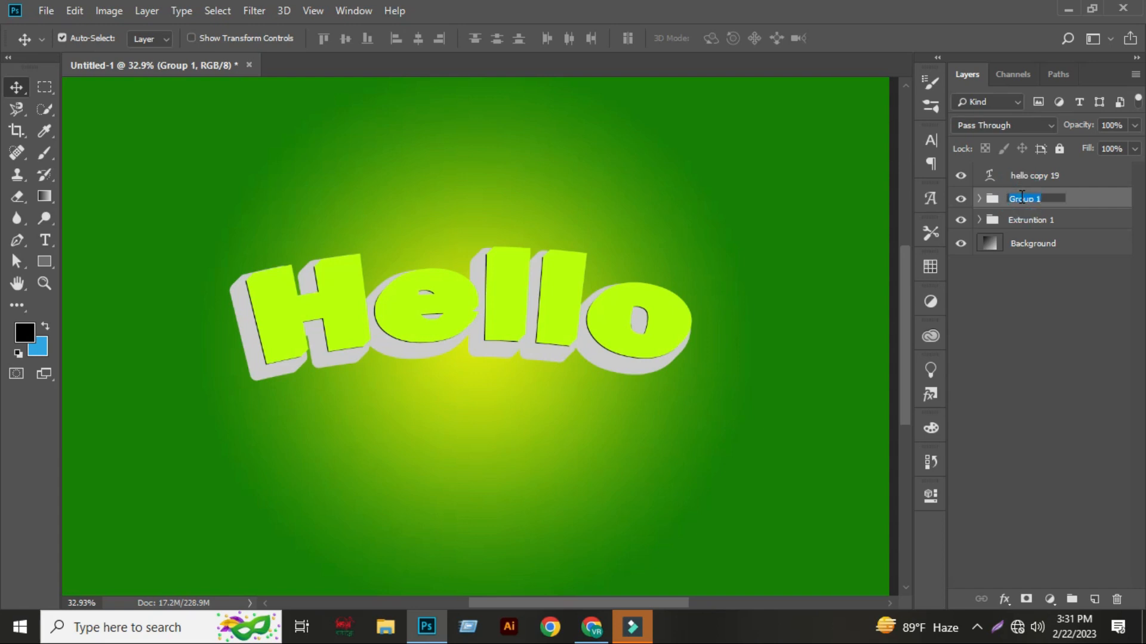
type("Extruntion 2")
key("Return")
left_click(1010, 334)
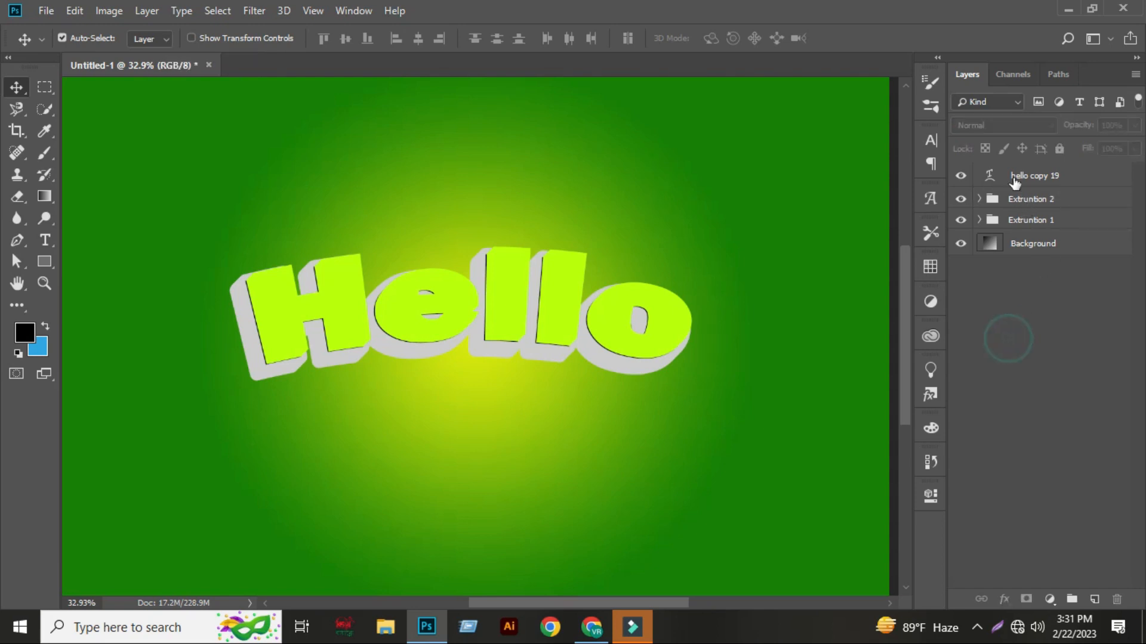
Add a Gradient Overlay layer style to the topmost text layer, "hello copy 19".
left_click(1012, 175)
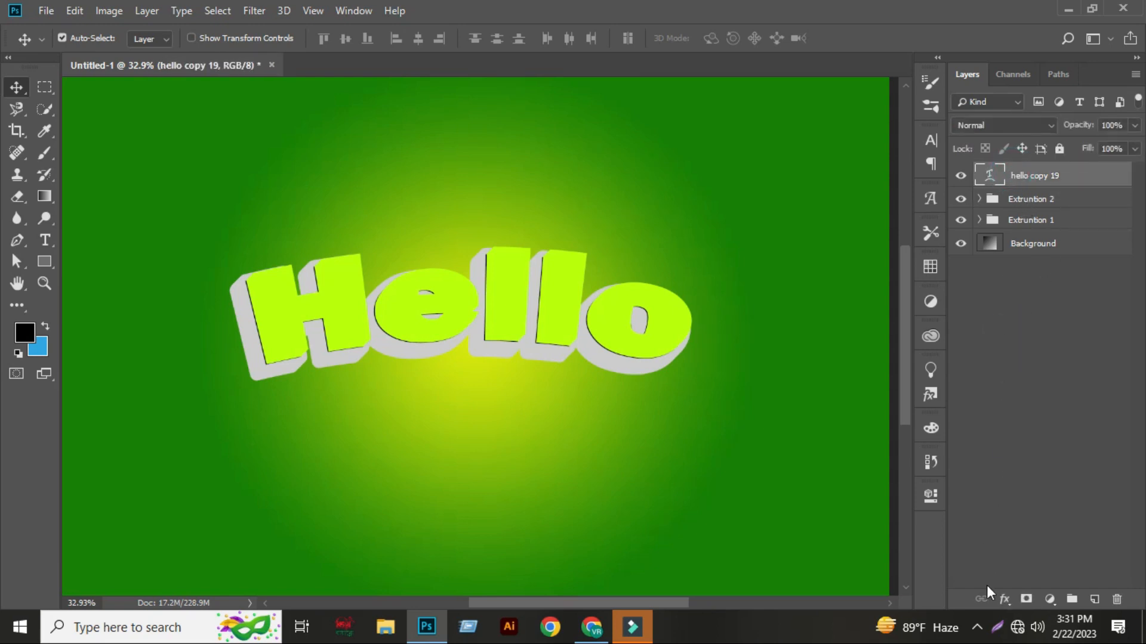
left_click(1049, 599)
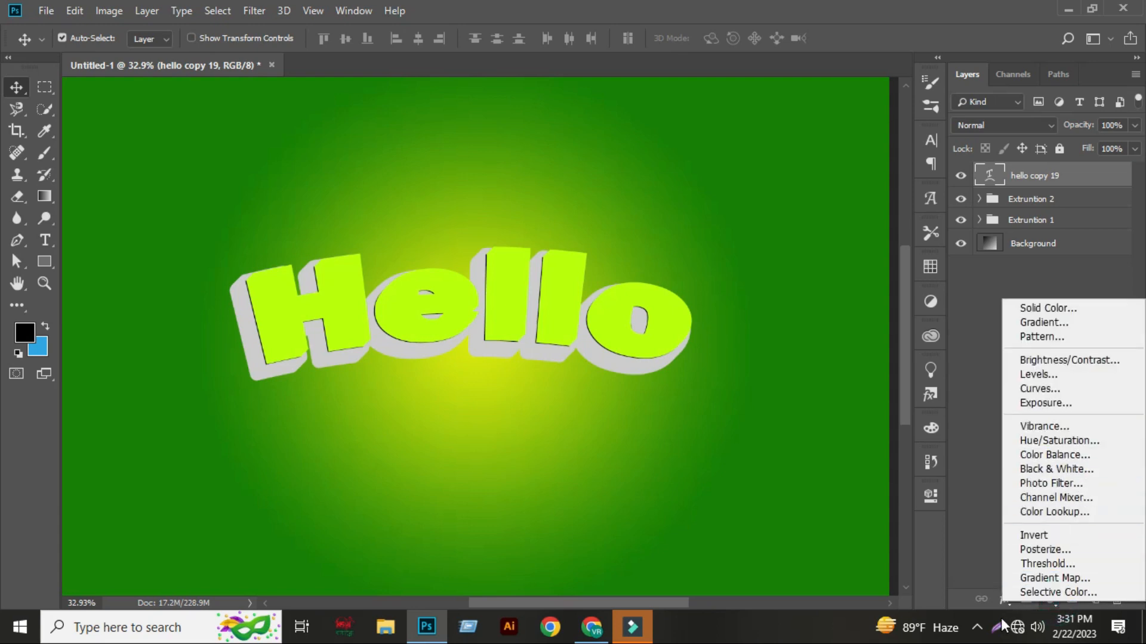
left_click(1001, 600)
left_click(1001, 600)
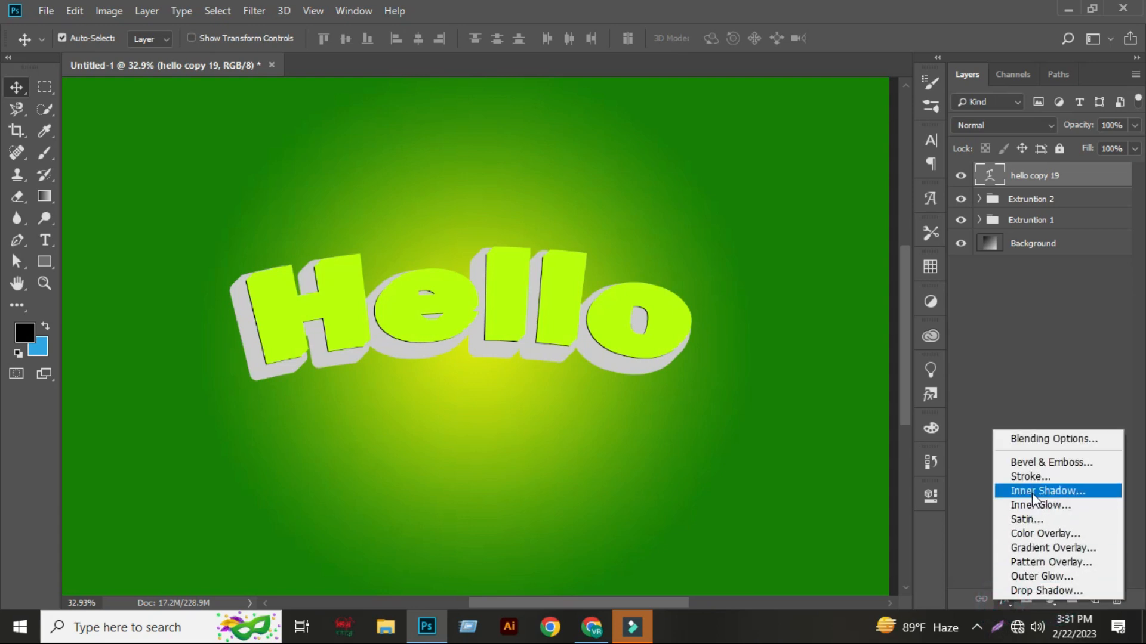
left_click(1050, 546)
left_click_drag(499, 205, 692, 113)
Set the green end stop of the overlay's gradient to 078c00.
left_click(750, 209)
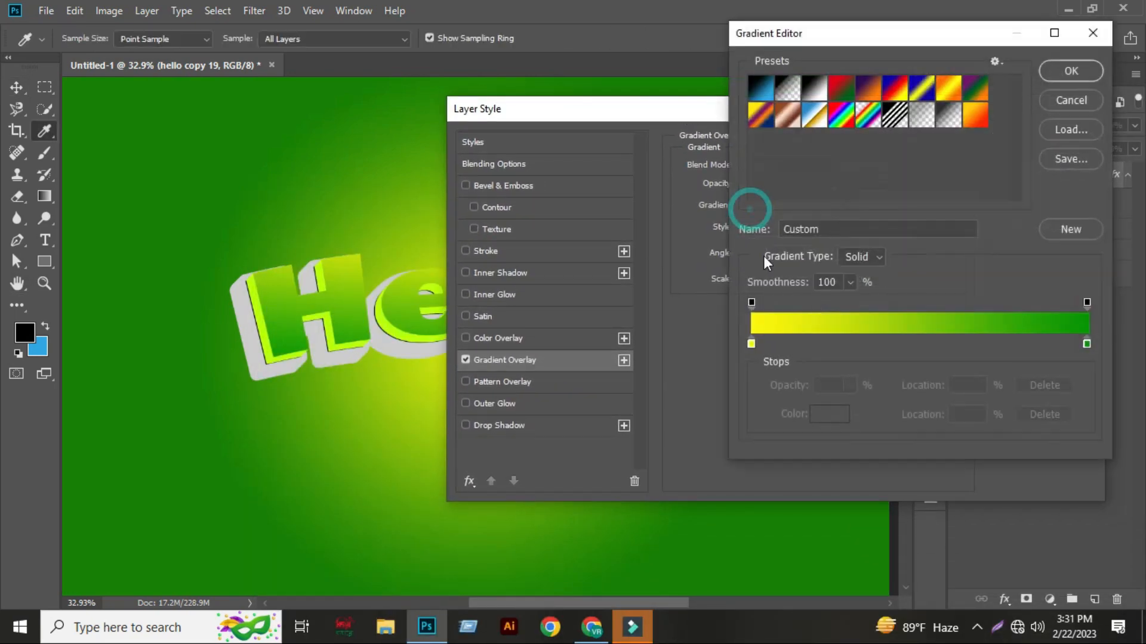
left_click(1087, 344)
double_click(1087, 346)
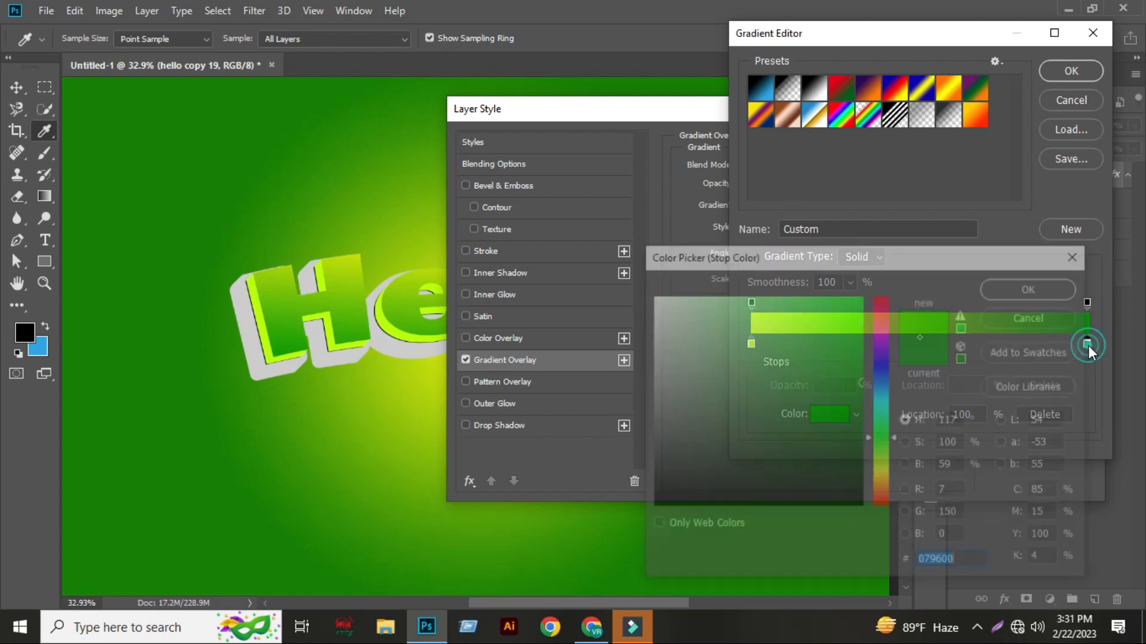
left_click(861, 391)
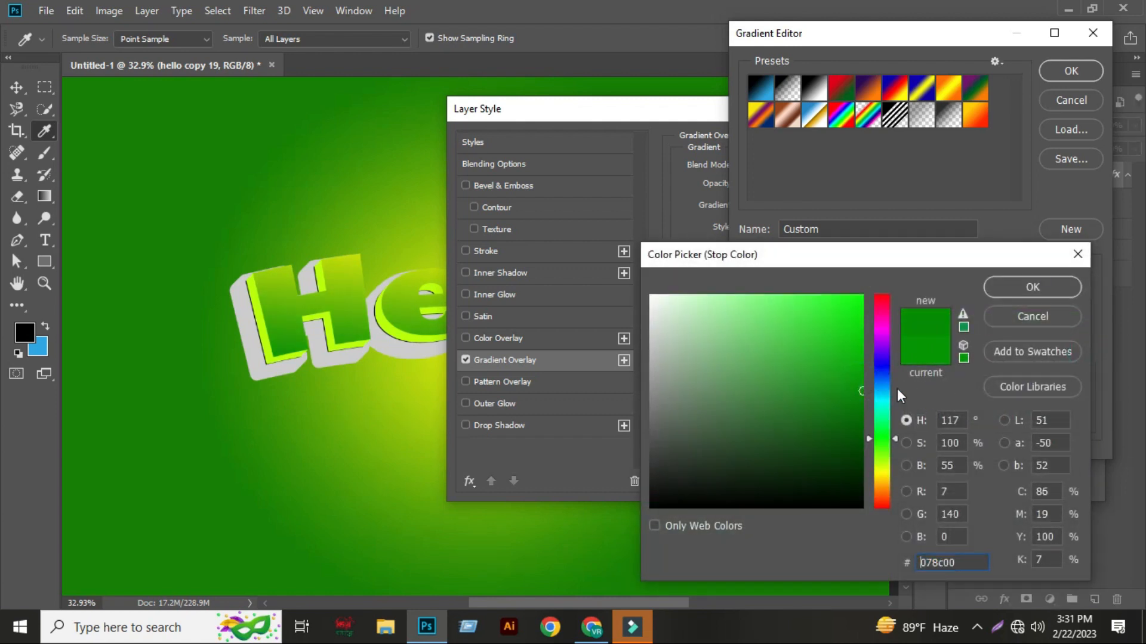
left_click(1026, 290)
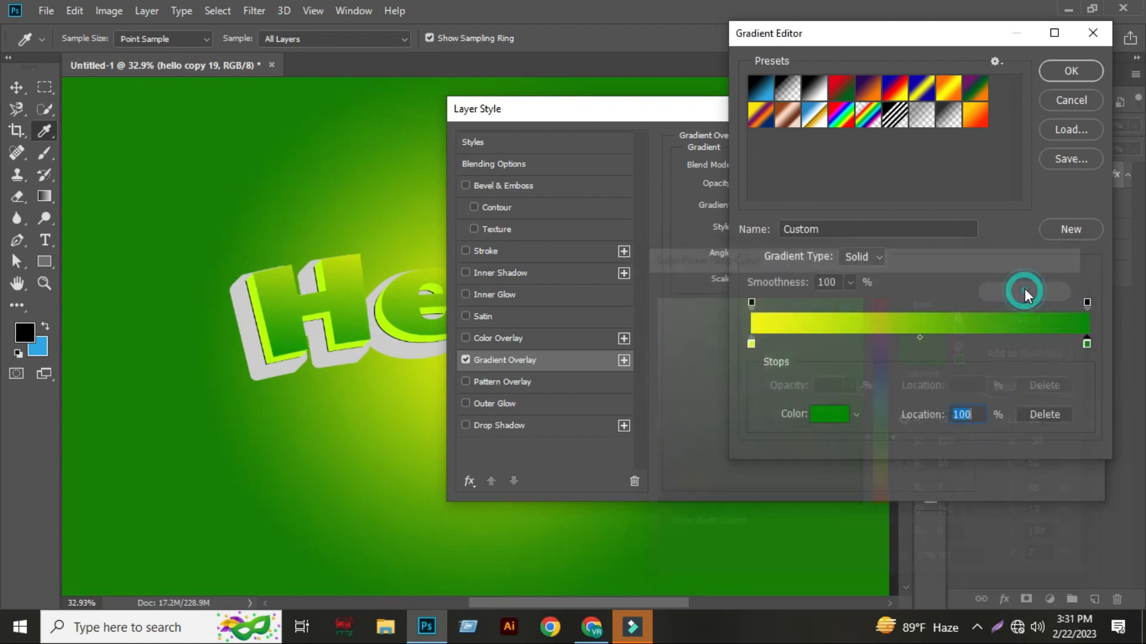
Set the yellow start stop of the overlay's gradient to f6ff00.
double_click(750, 345)
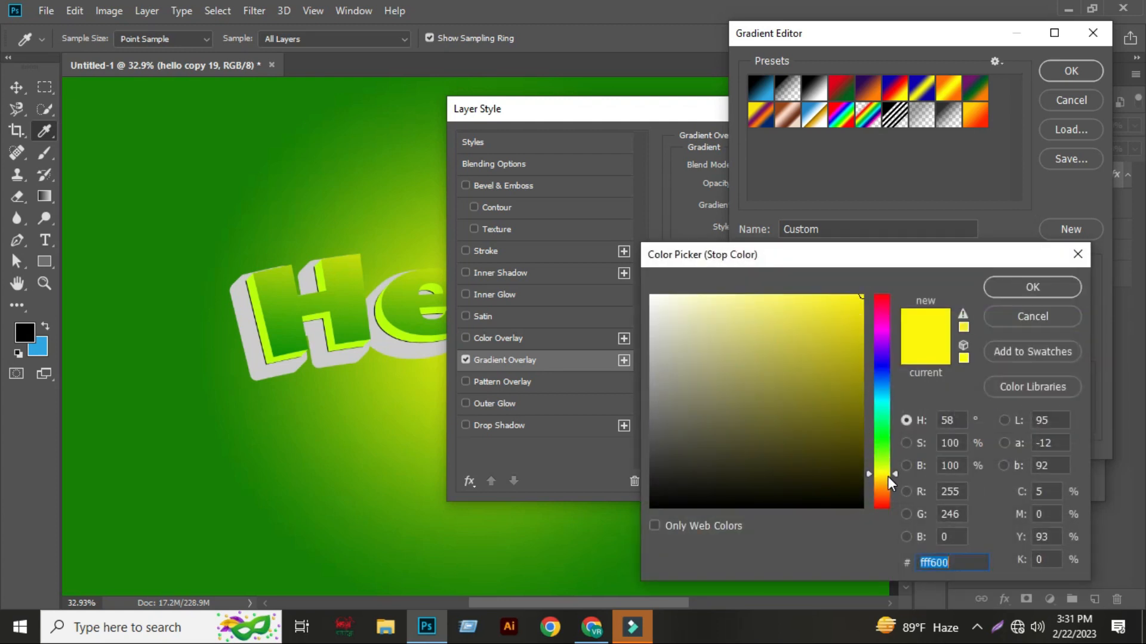
left_click(892, 473)
left_click_drag(893, 474, 894, 471)
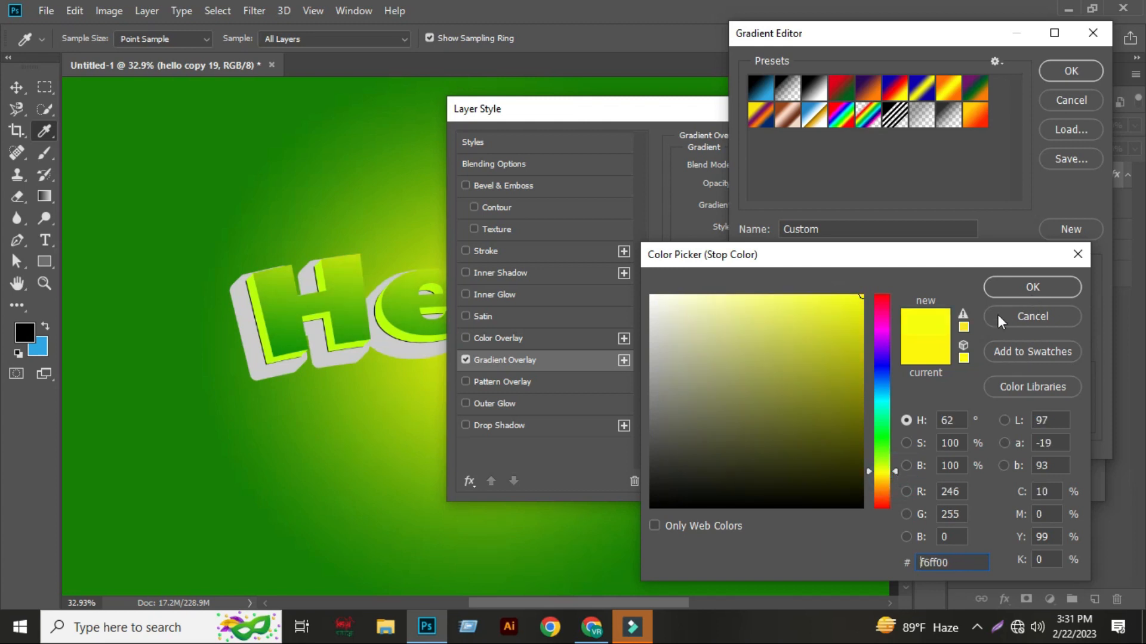
left_click(897, 472)
left_click(1015, 294)
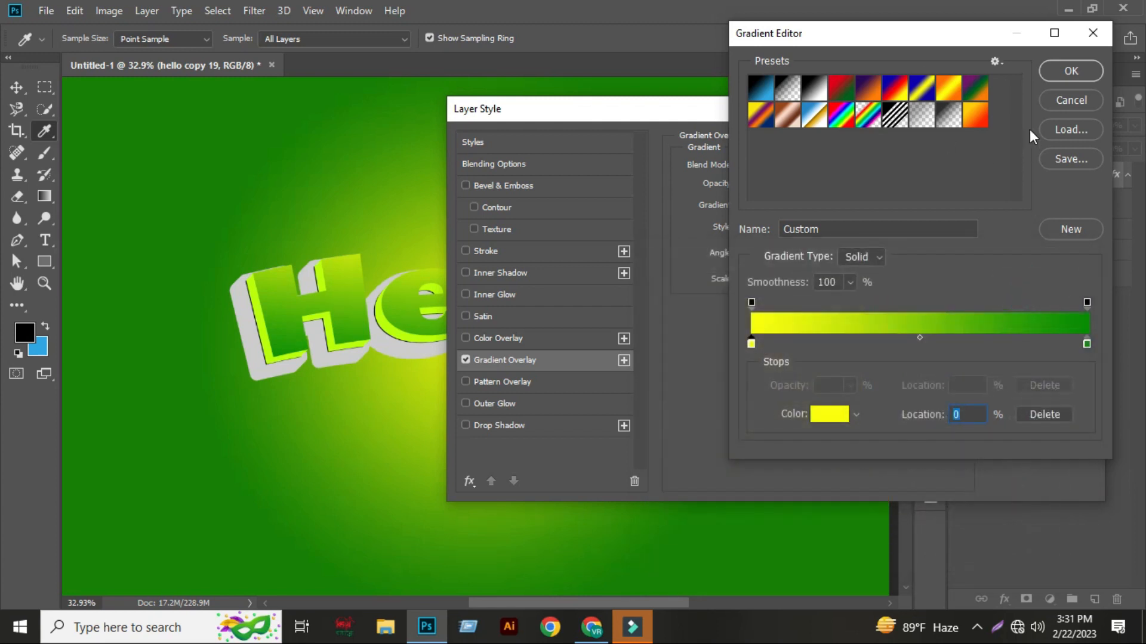
Move the gradient's colour midpoint to 63% and apply the Gradient Overlay to the text.
left_click_drag(922, 343, 965, 339)
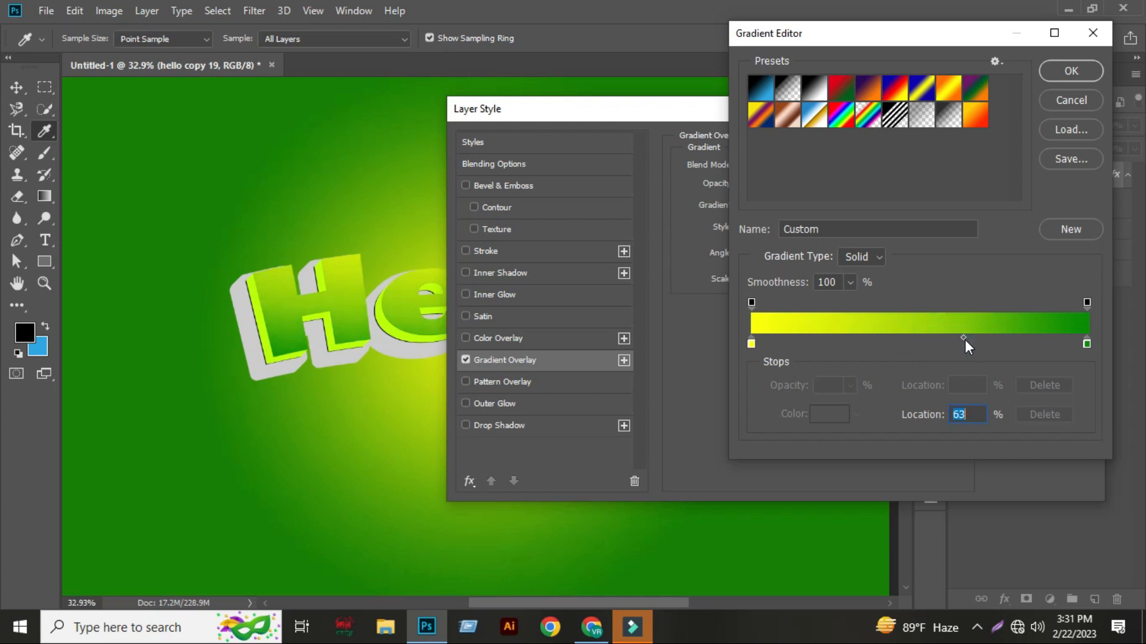
left_click(1071, 70)
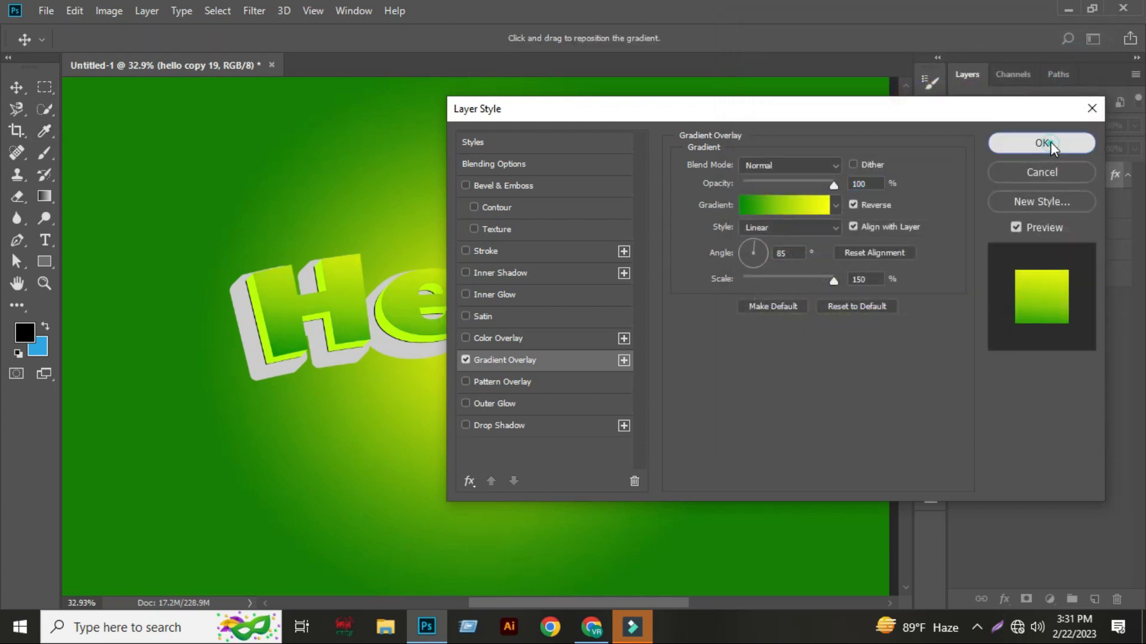
left_click(1050, 142)
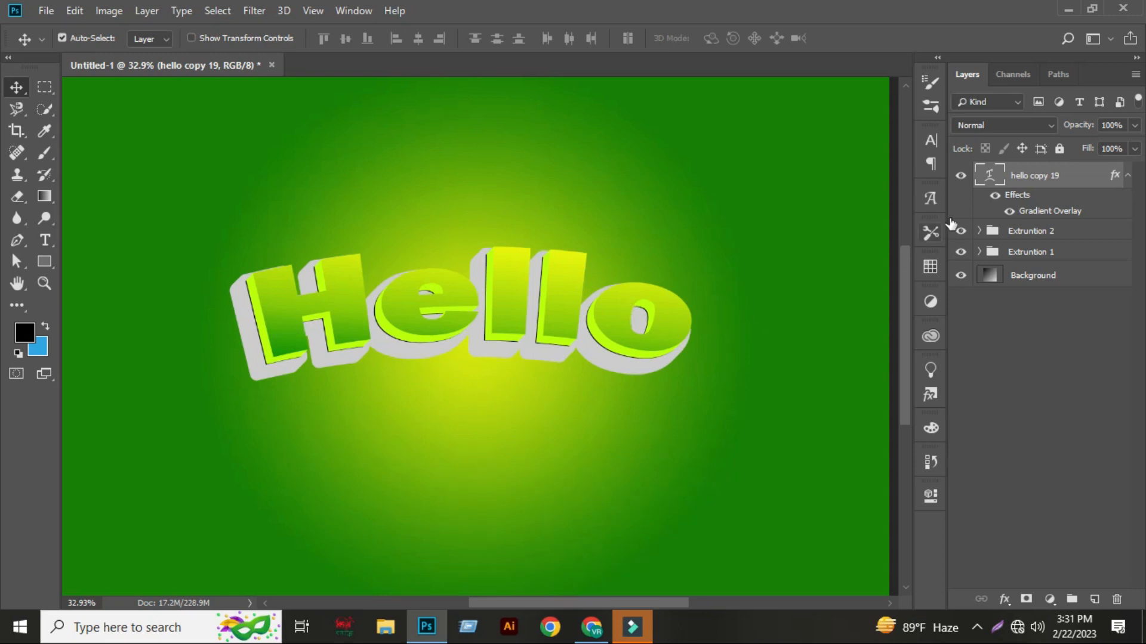
Add an Inner Shadow to the "hello copy 19" text layer, with opacity 98% and angle 174°.
left_click(1036, 213)
double_click(1046, 213)
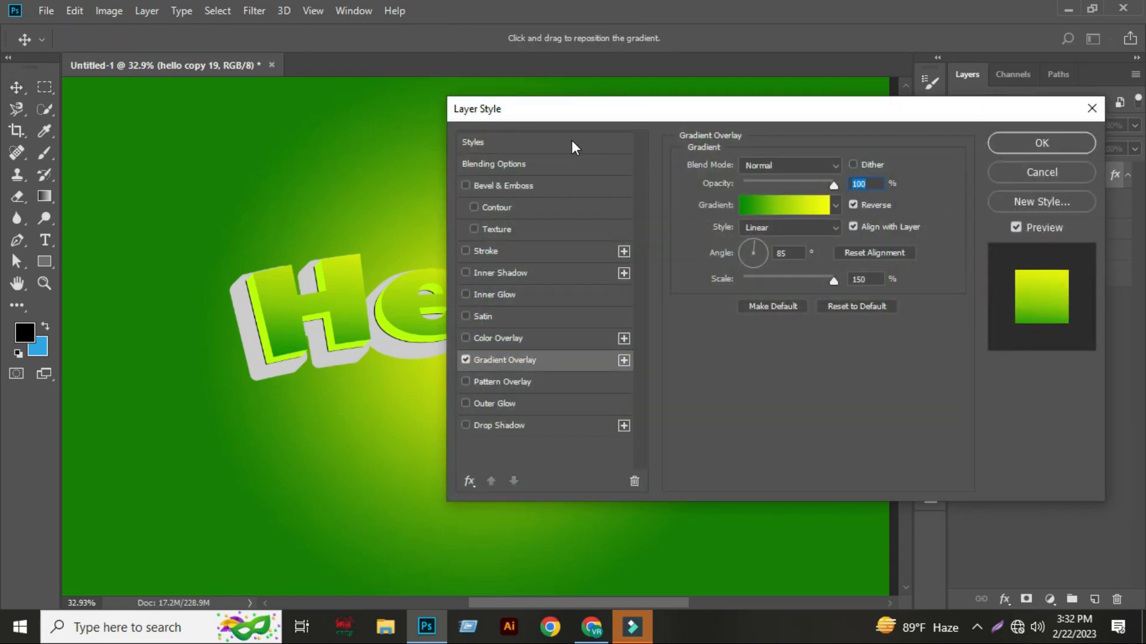
left_click(478, 273)
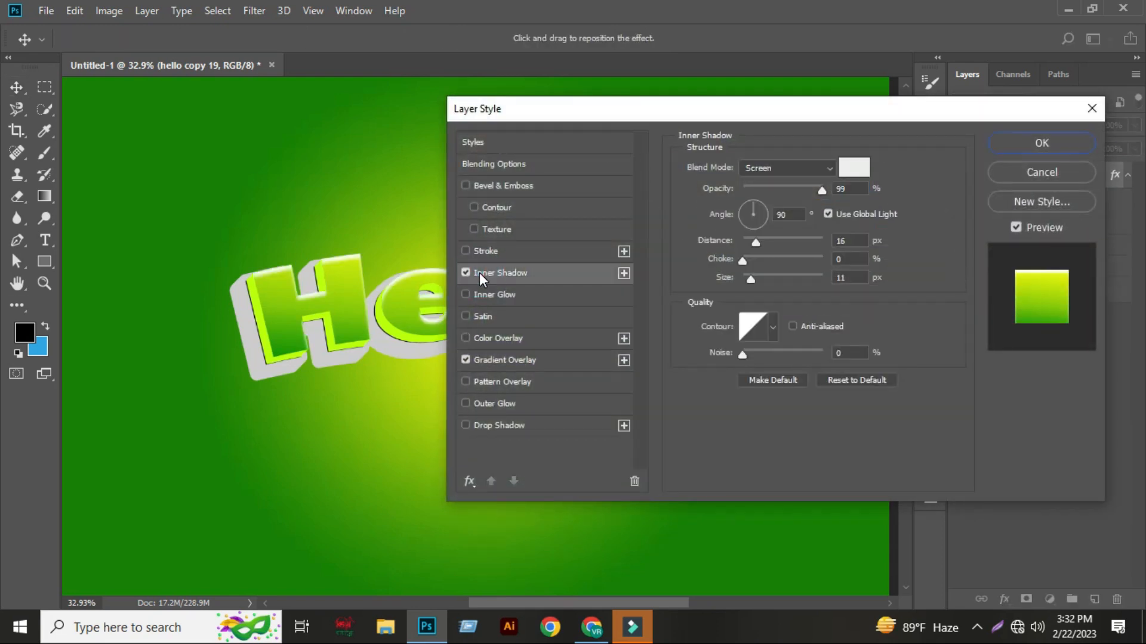
left_click(791, 189)
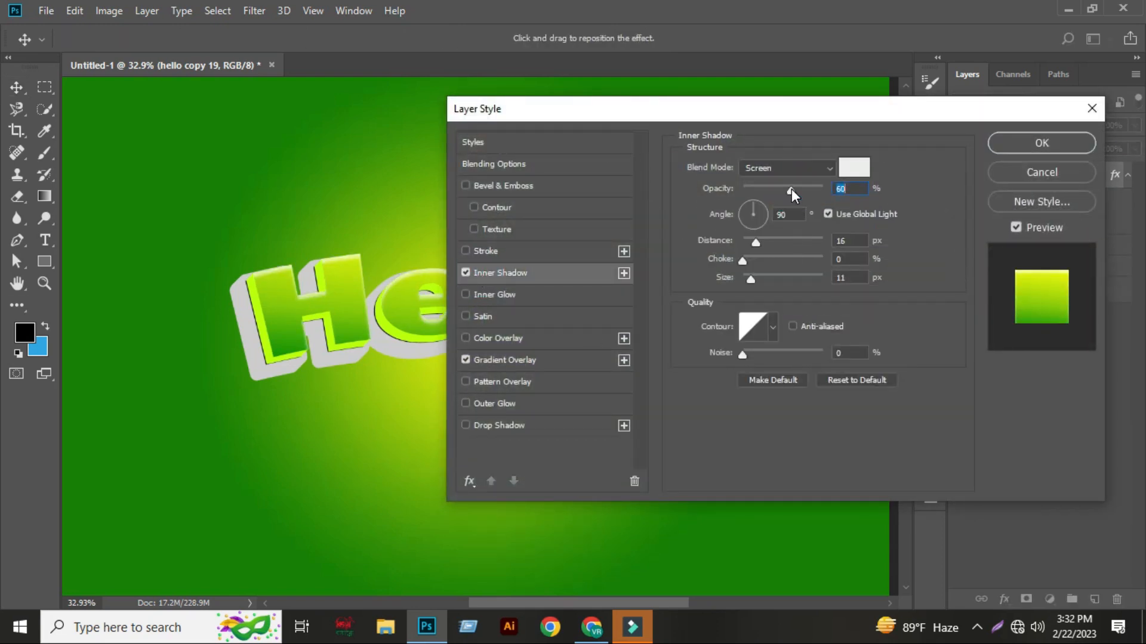
left_click_drag(743, 222, 737, 213)
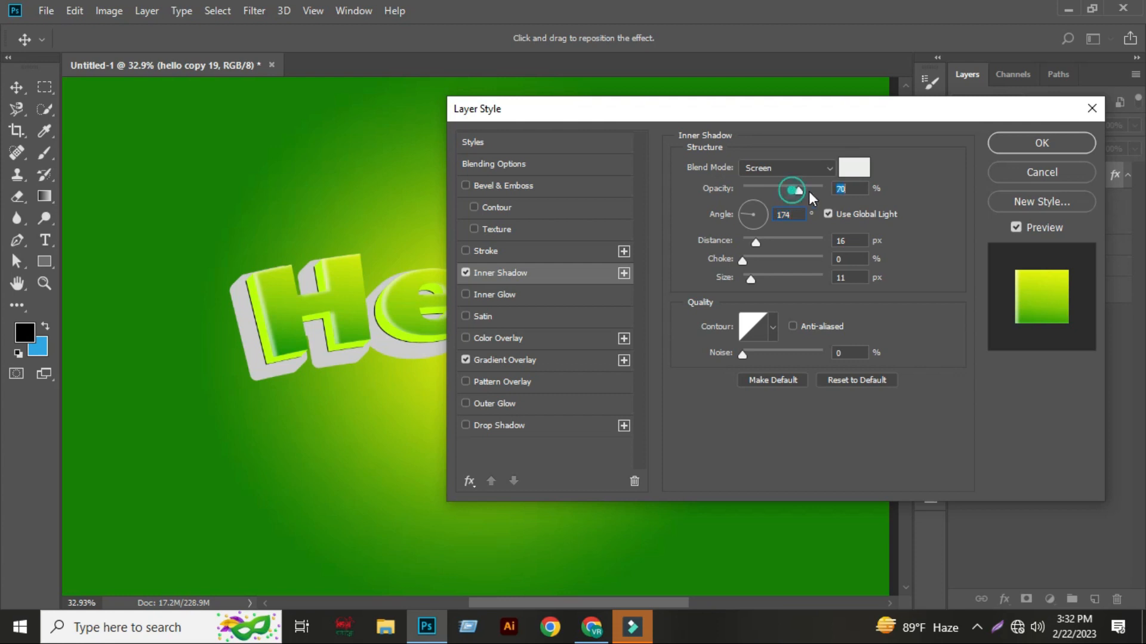
left_click_drag(808, 191, 824, 190)
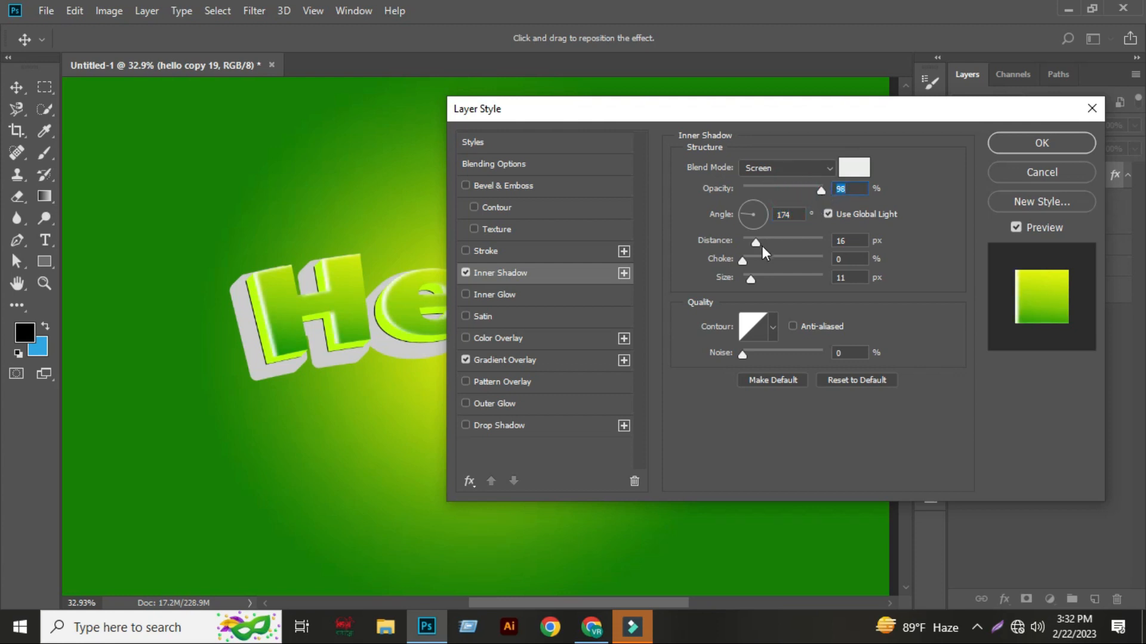
Set the inner shadow's distance to 14 px and its size to 11 px.
left_click(858, 242)
scroll(858, 242, "down", 6)
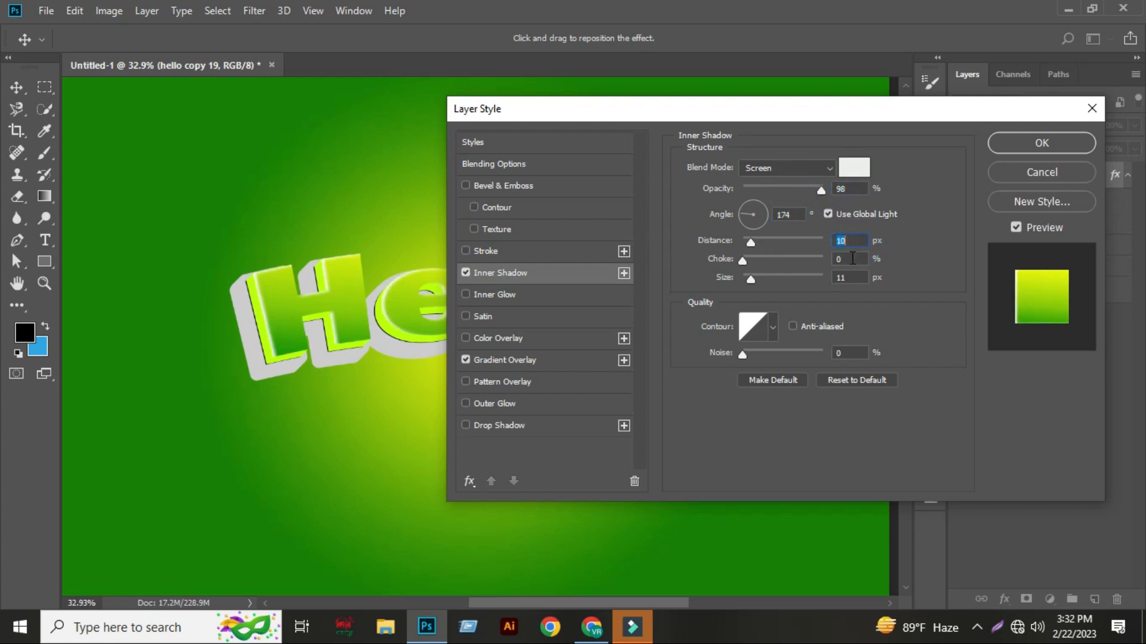
left_click(848, 278)
scroll(851, 278, "down", 9)
left_click_drag(737, 113, 887, 160)
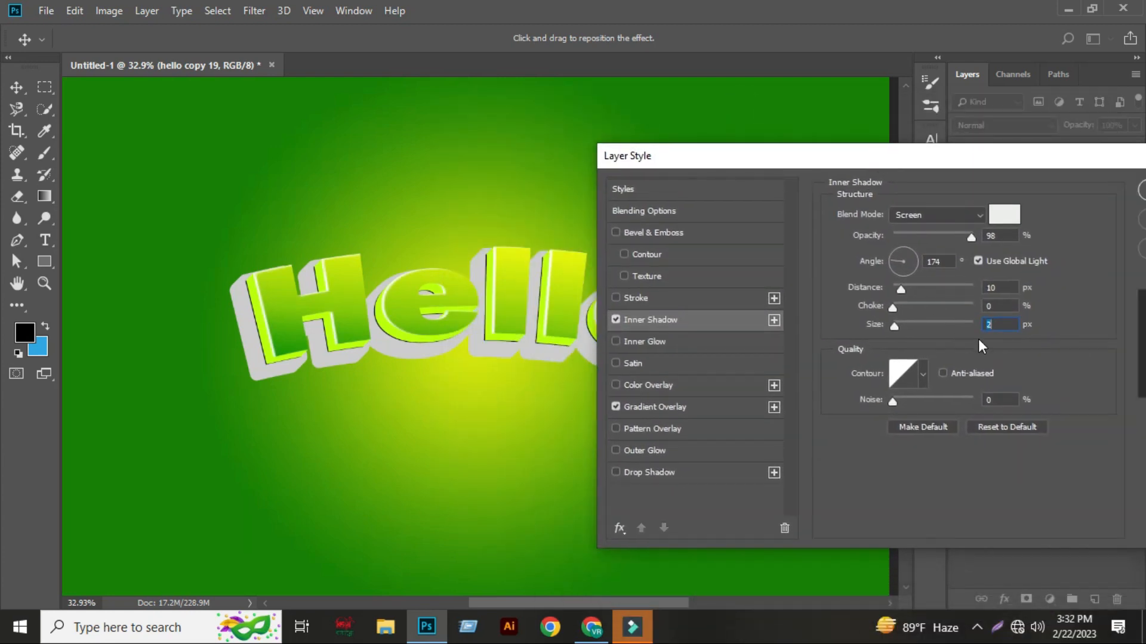
left_click(992, 325)
scroll(997, 326, "up", 11)
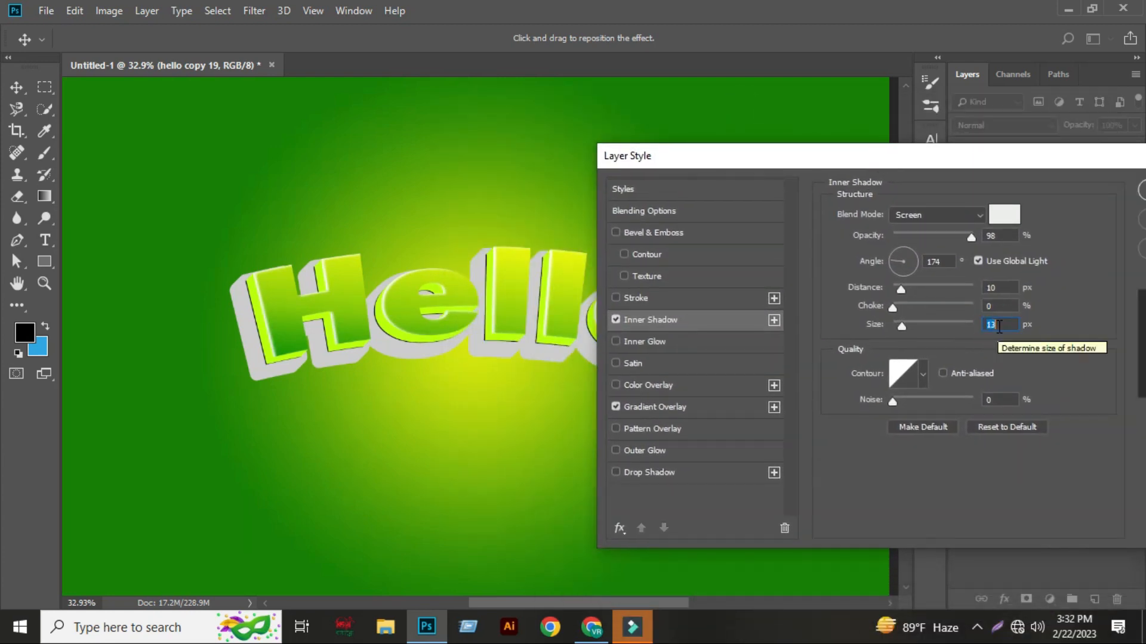
scroll(998, 325, "down", 1)
left_click(903, 287)
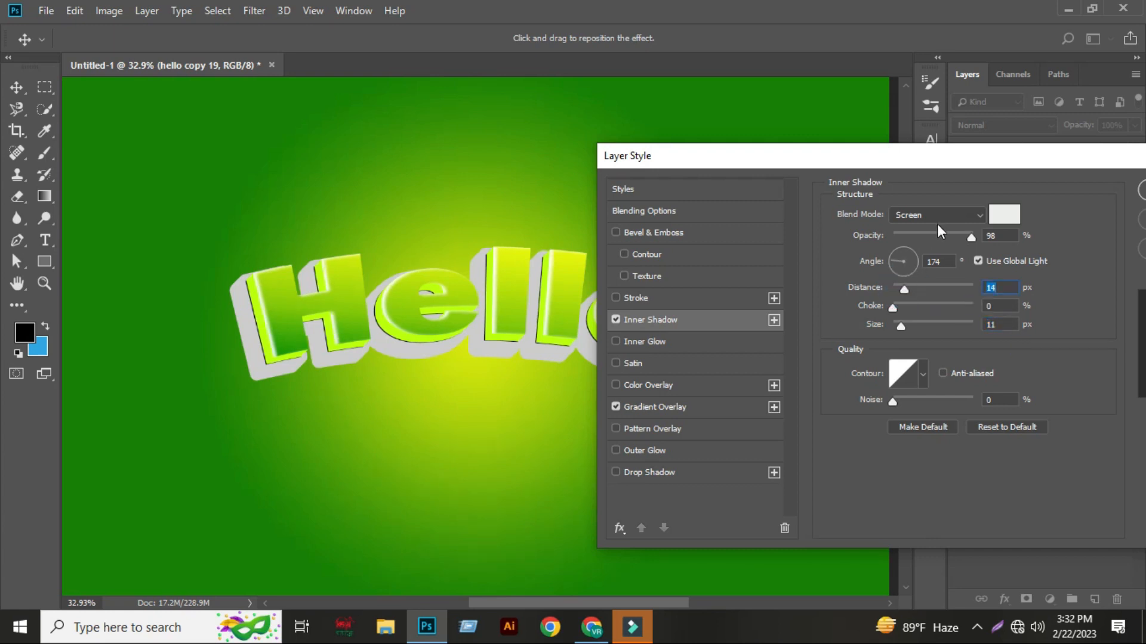
Set the inner shadow's opacity to 100% and its angle to -159°.
left_click_drag(949, 236, 979, 236)
left_click(893, 267)
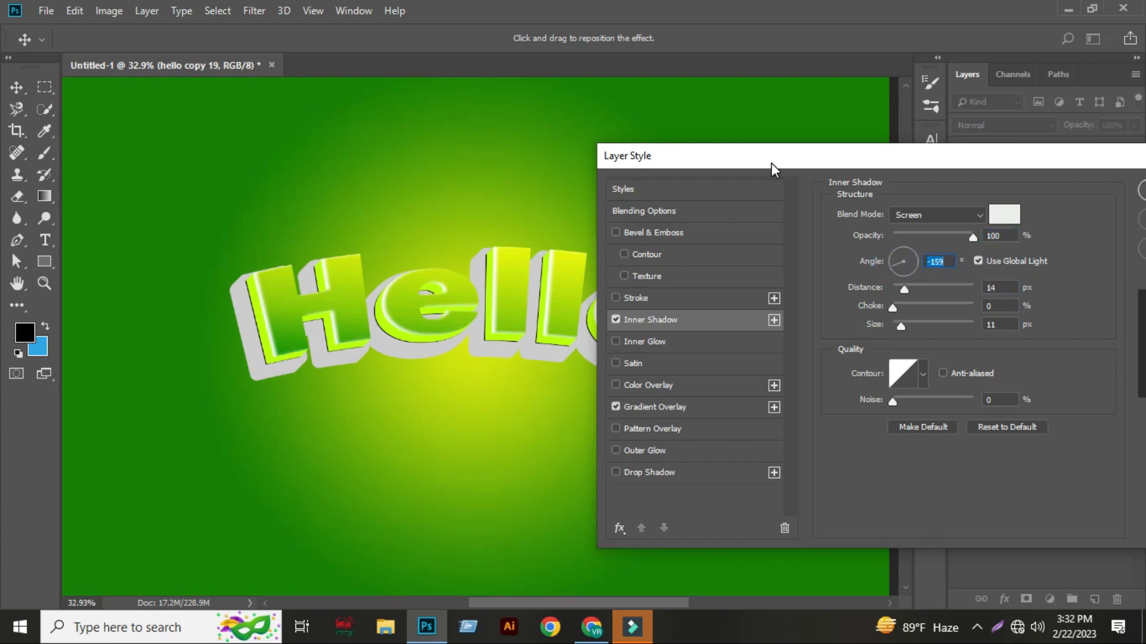
left_click_drag(771, 163, 690, 145)
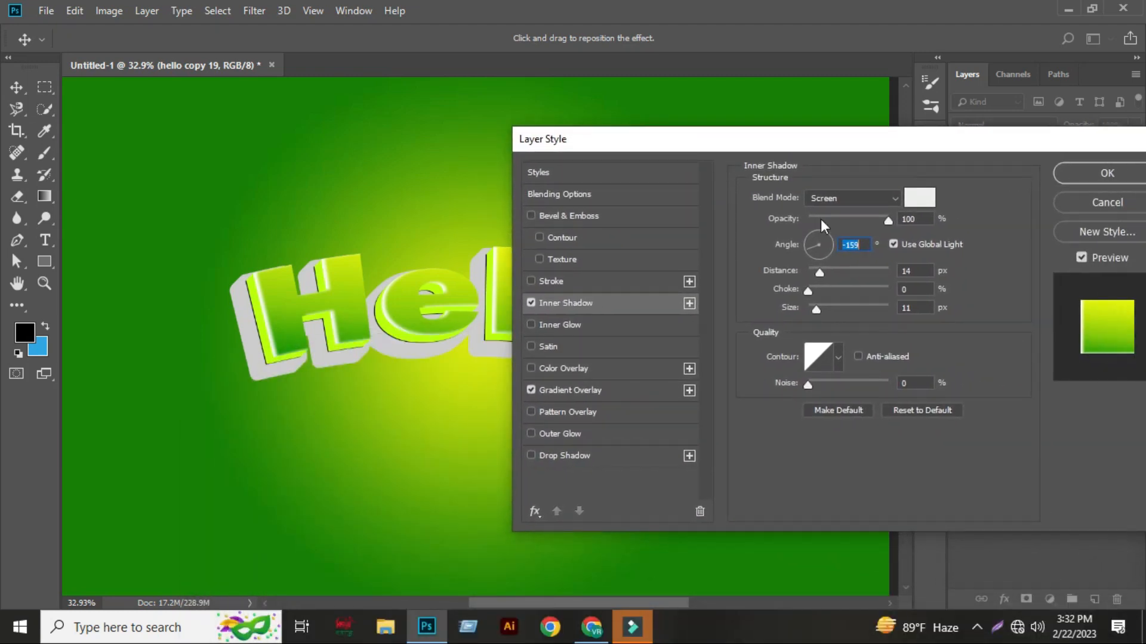
Change the inner shadow's colour to pure white, ffffff.
left_click(913, 201)
left_click_drag(698, 316, 644, 290)
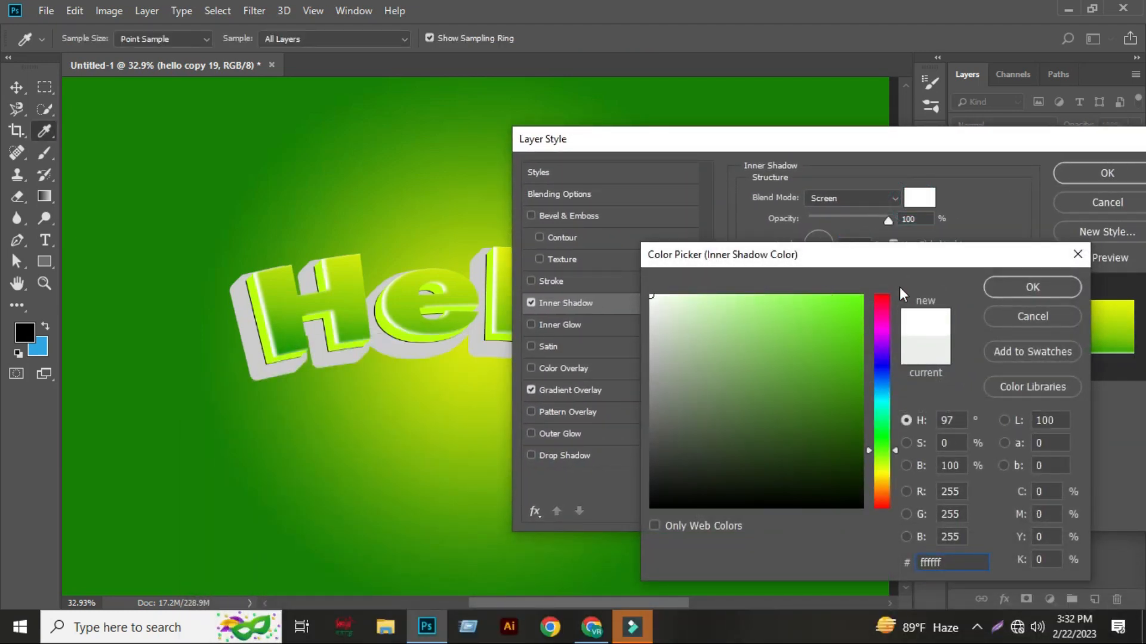
left_click(1026, 289)
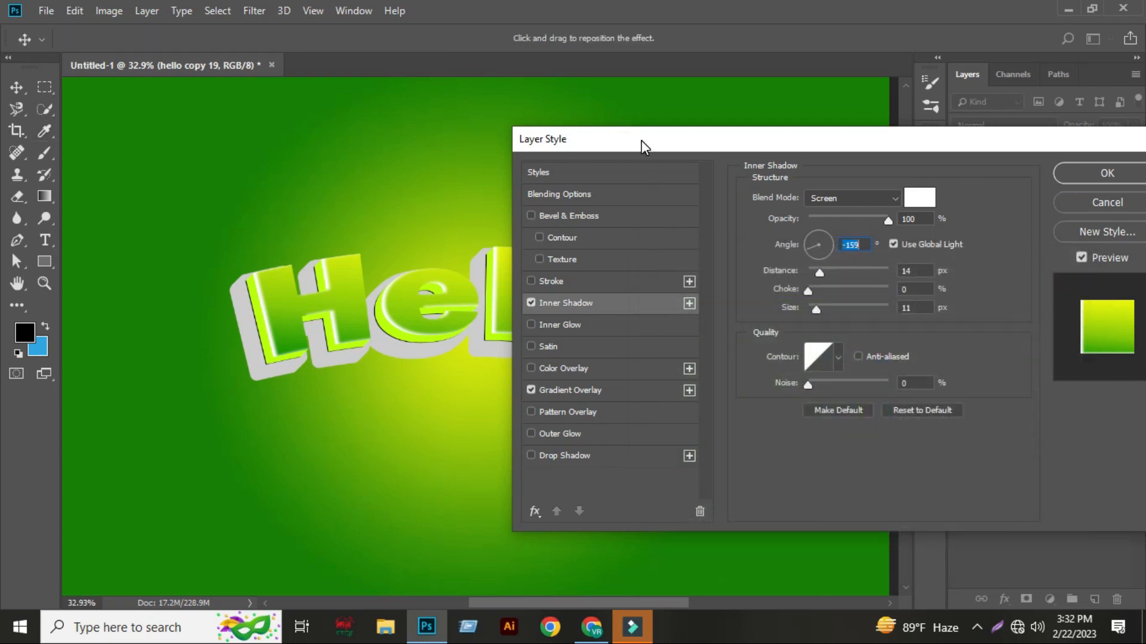
Set the inner shadow's choke to 6% and apply the layer style to the text.
left_click_drag(641, 141, 593, 142)
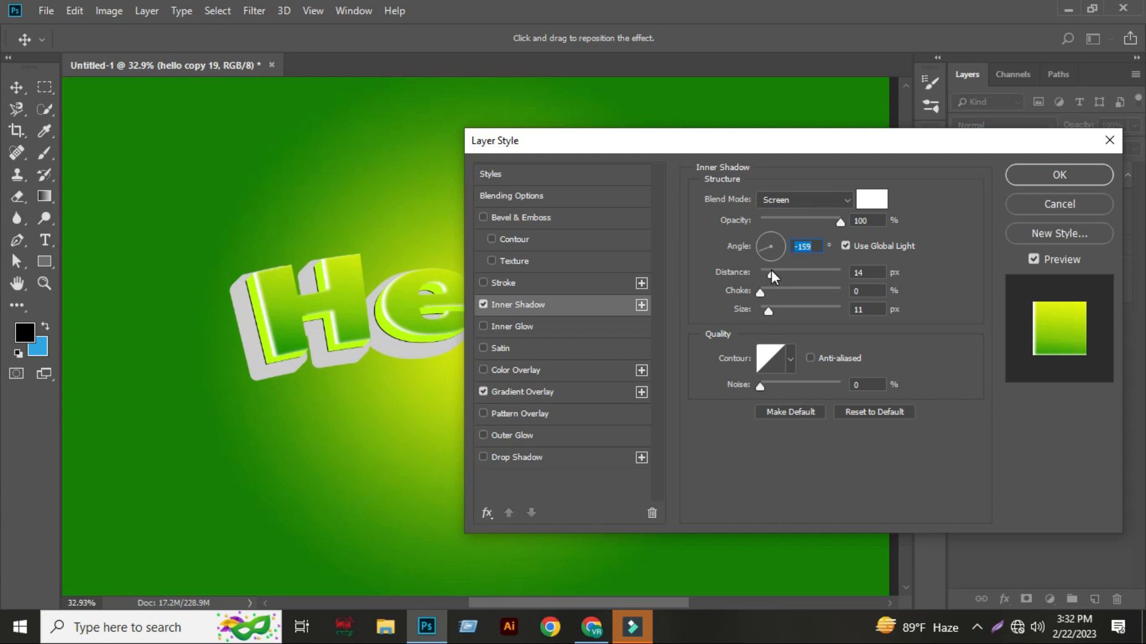
mouse_move(772, 272)
left_mouse_down()
mouse_move(781, 272)
mouse_move(772, 272)
left_mouse_up()
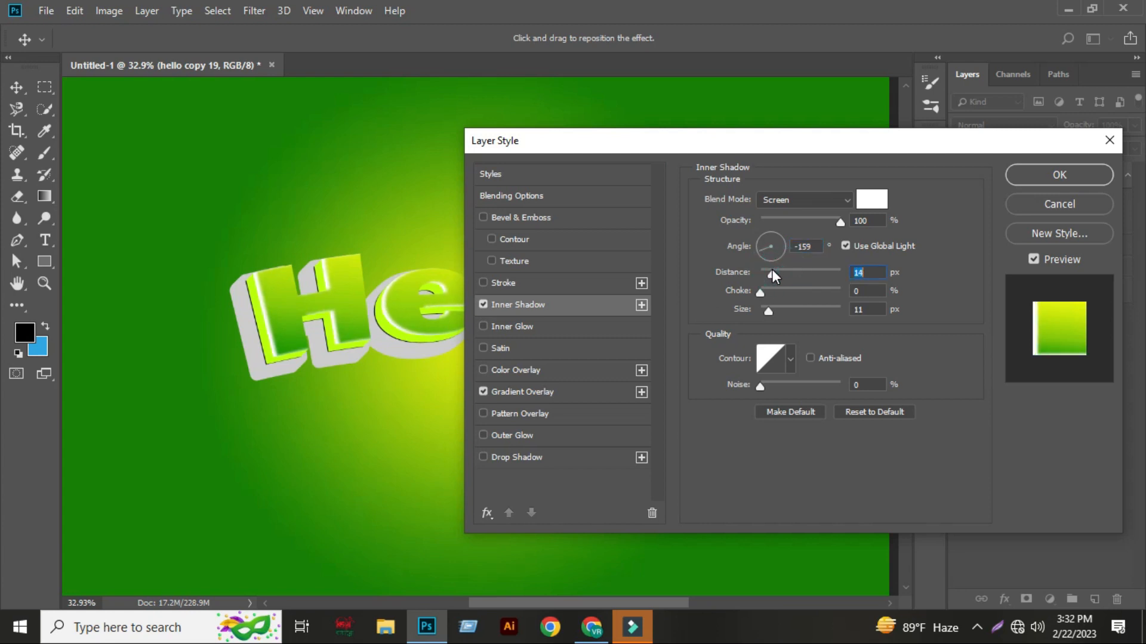
left_click(876, 290)
key("Up")
key("Up")
key("Up")
key("Up")
key("Up")
key("Up")
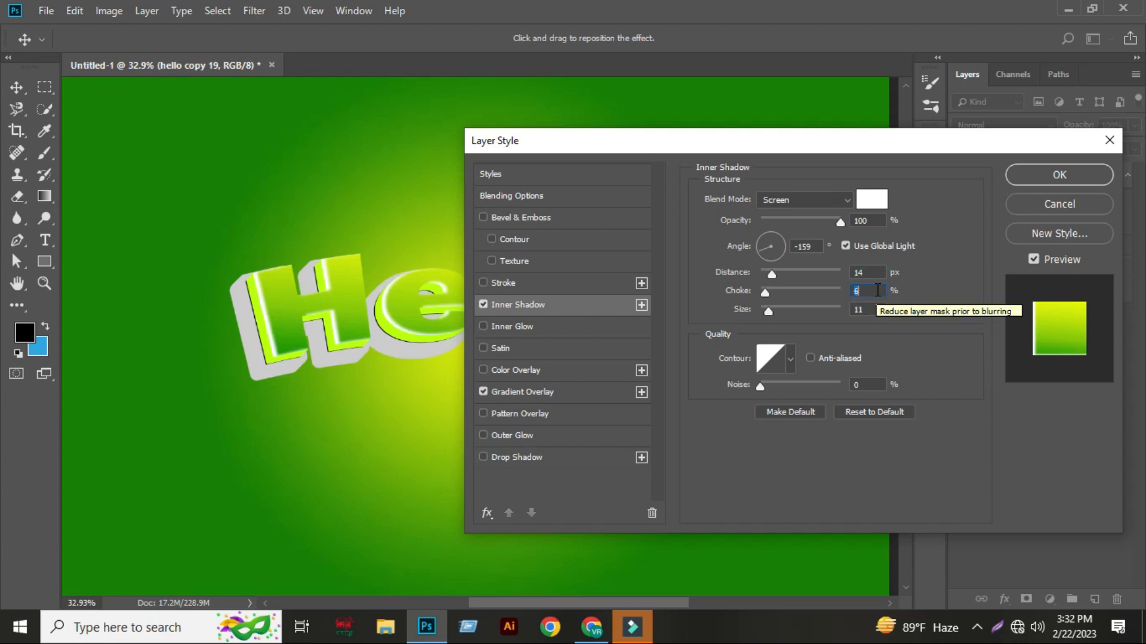
mouse_move(711, 142)
left_mouse_down()
mouse_move(740, 193)
mouse_move(949, 367)
mouse_move(925, 148)
mouse_move(805, 125)
mouse_move(706, 143)
left_mouse_up()
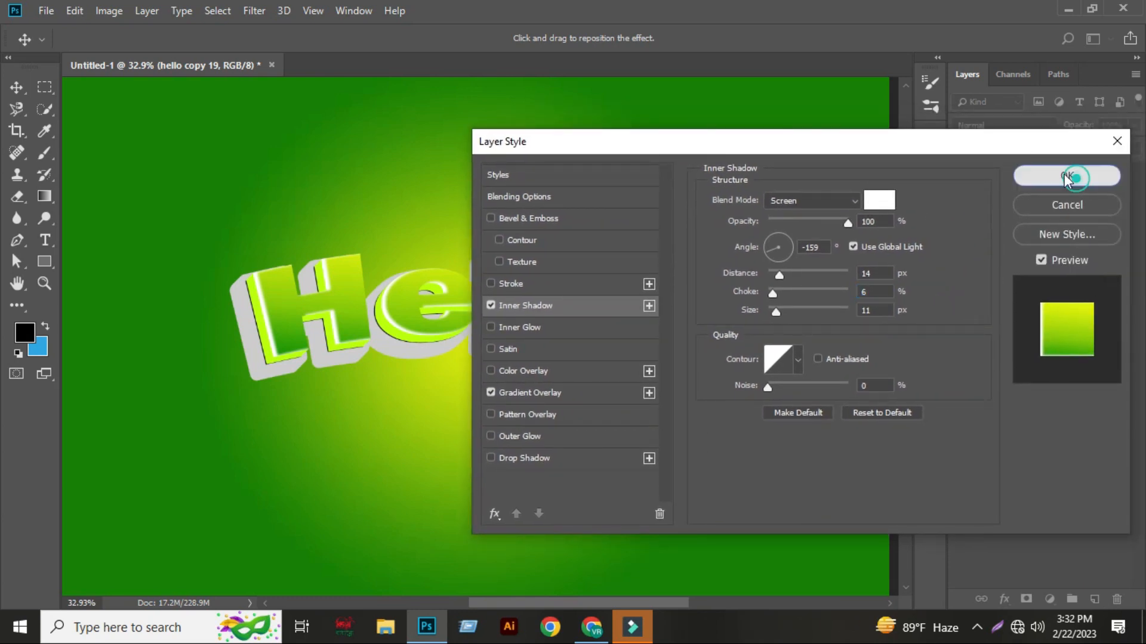
left_click(1083, 179)
Add a Drop Shadow layer style to the "Extruntion 1" group.
scroll(624, 428, "down", 1)
scroll(384, 299, "up", 3)
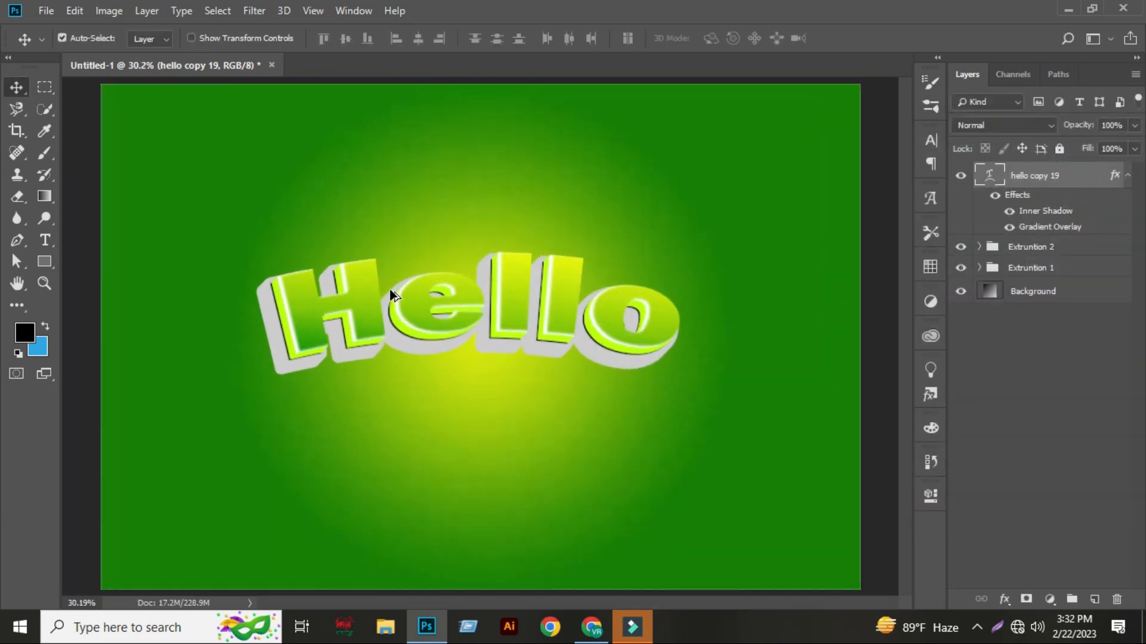
scroll(456, 292, "up", 1)
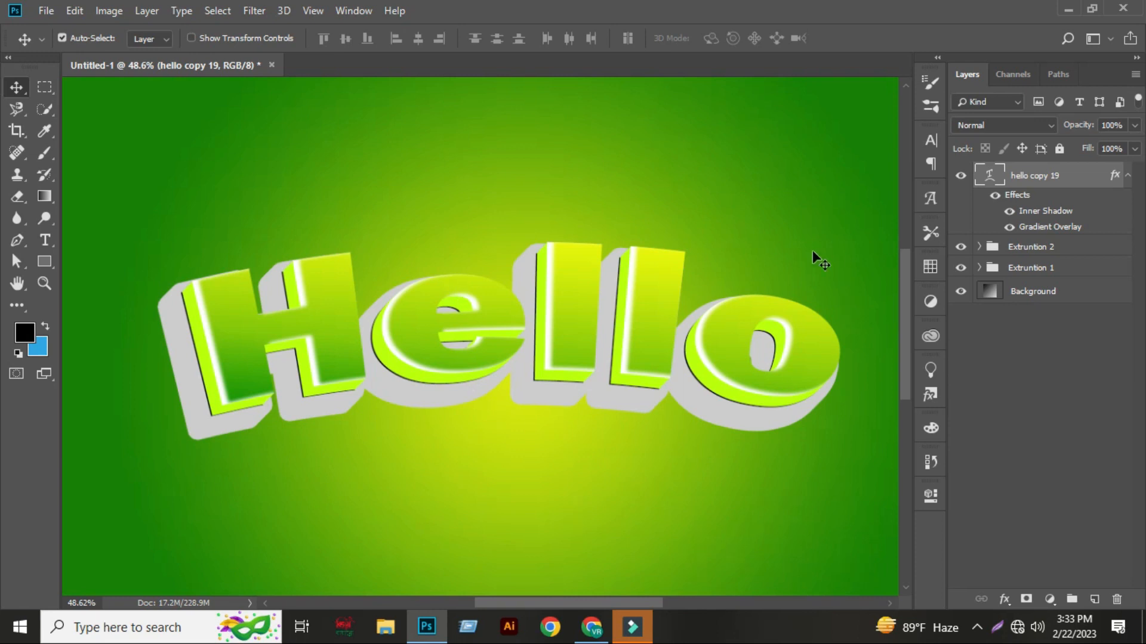
left_click(1127, 175)
left_click(1045, 219)
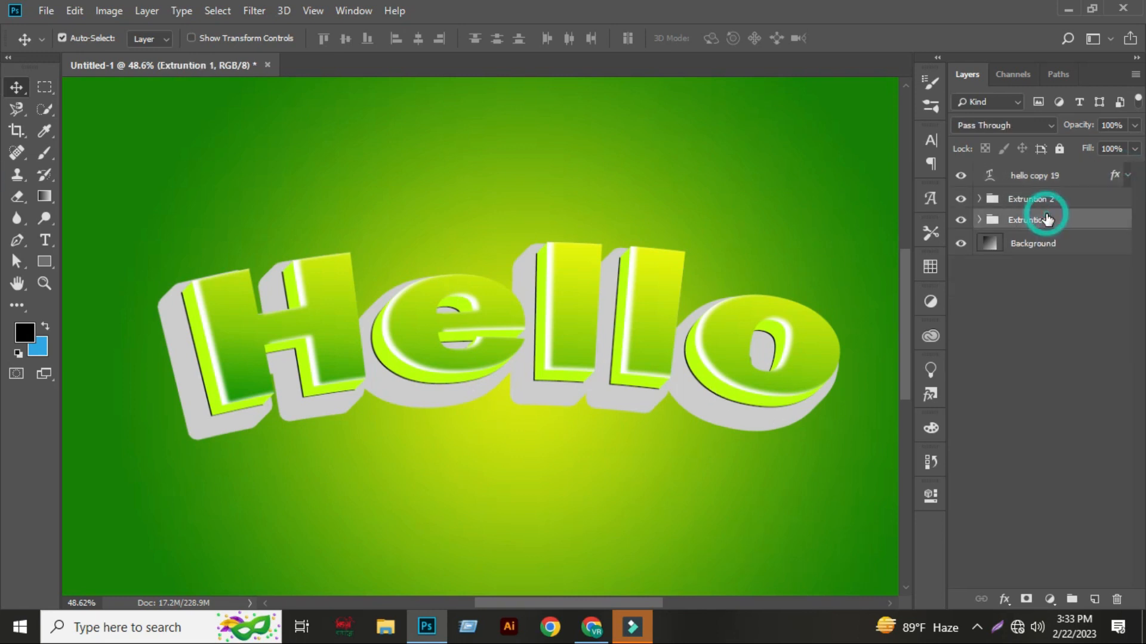
right_click(1048, 222)
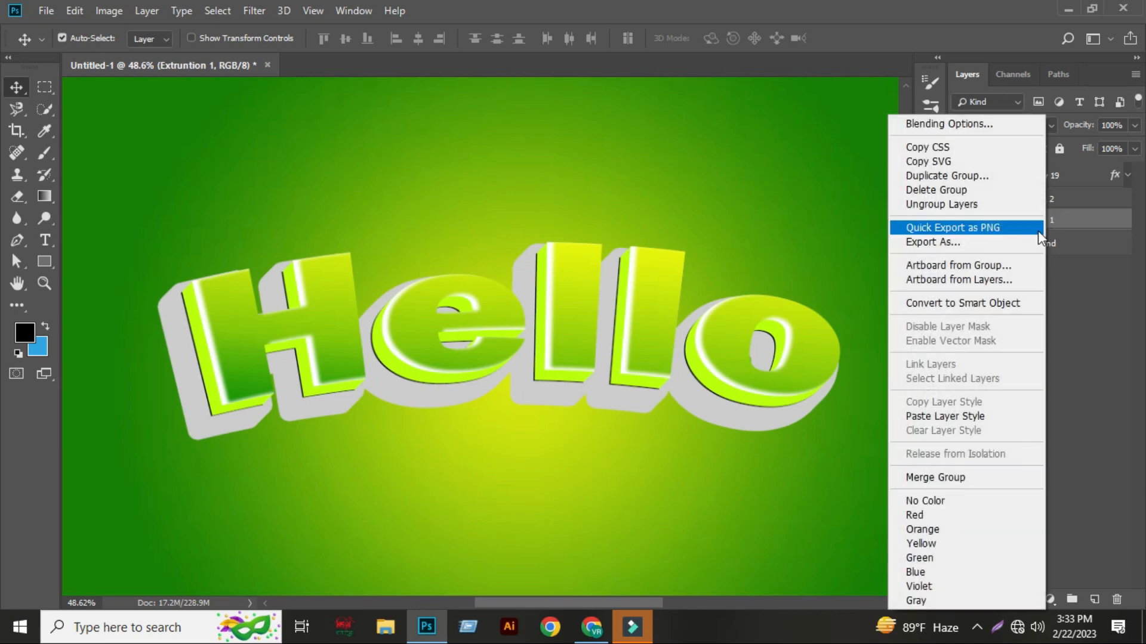
left_click(963, 126)
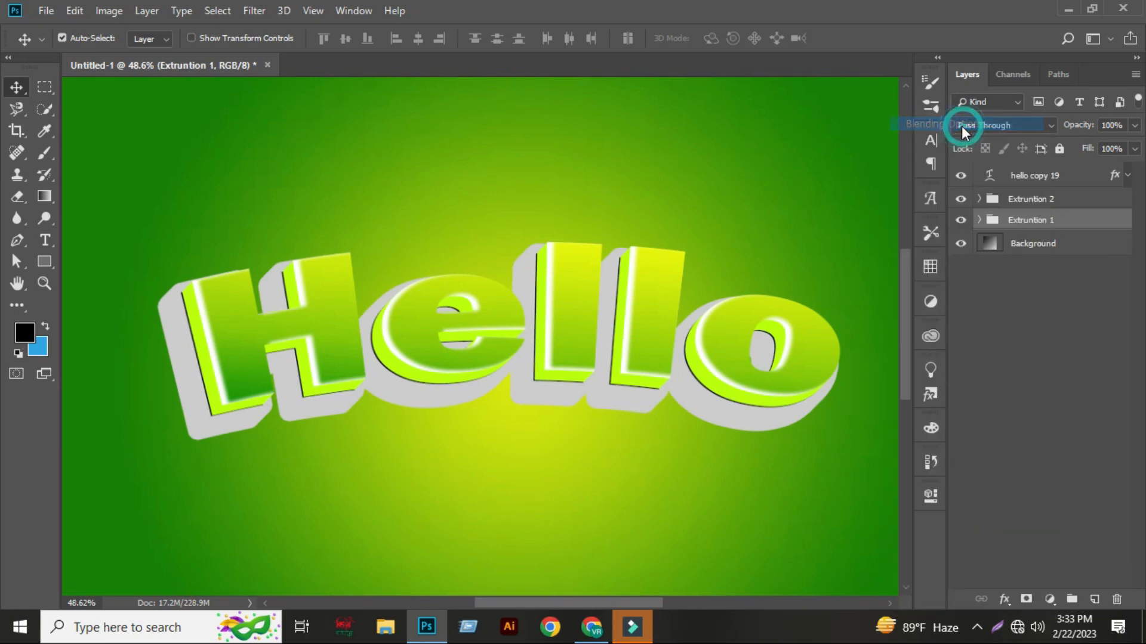
left_click(534, 458)
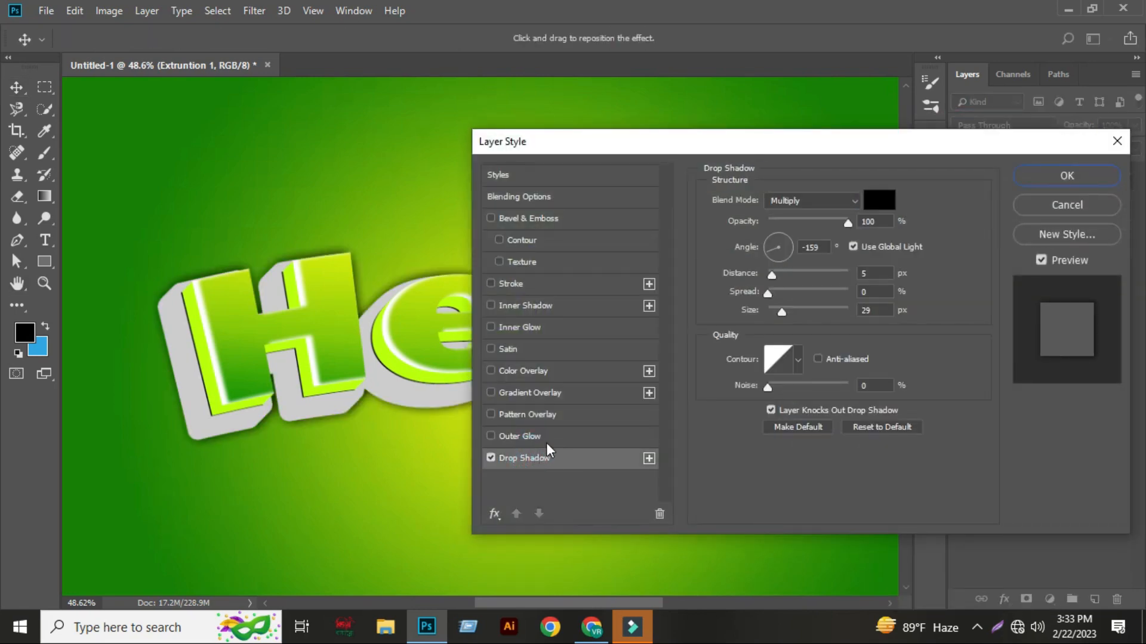
Set the drop shadow's distance to 33 px, spread to 5% and size to 56 px.
mouse_move(775, 276)
left_mouse_down()
mouse_move(787, 273)
mouse_move(790, 310)
mouse_move(807, 310)
mouse_move(793, 311)
mouse_move(786, 277)
mouse_move(796, 275)
mouse_move(780, 291)
left_mouse_up()
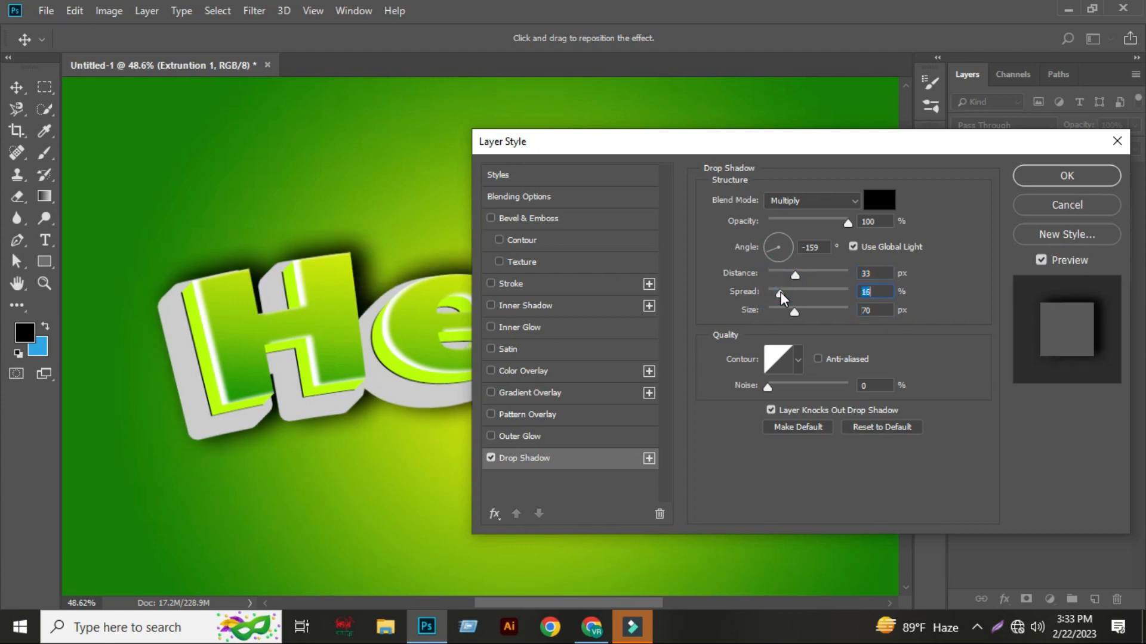
left_click(871, 292)
scroll(875, 293, "down", 5)
scroll(875, 293, "down", 1)
left_click(877, 311)
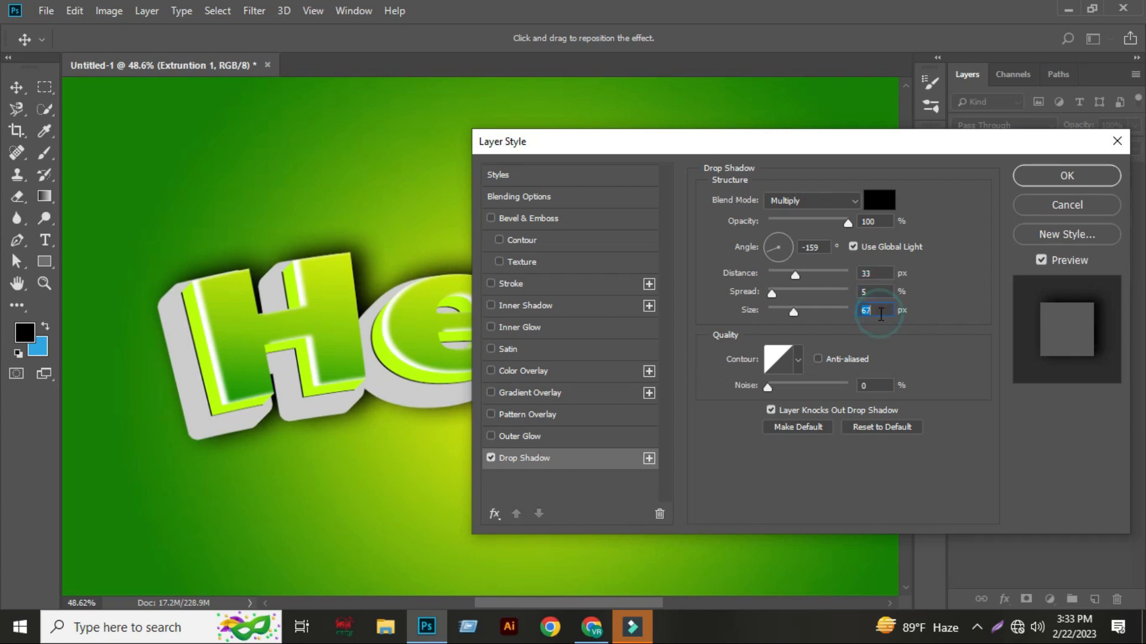
scroll(880, 313, "down", 11)
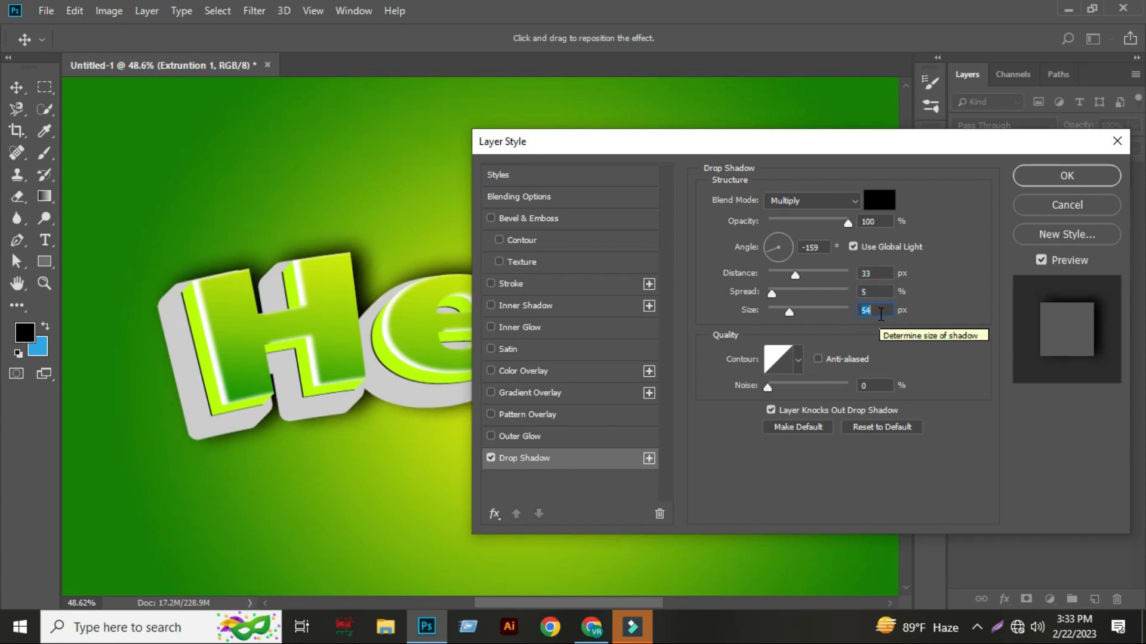
scroll(880, 314, "down", 2)
scroll(879, 306, "up", 4)
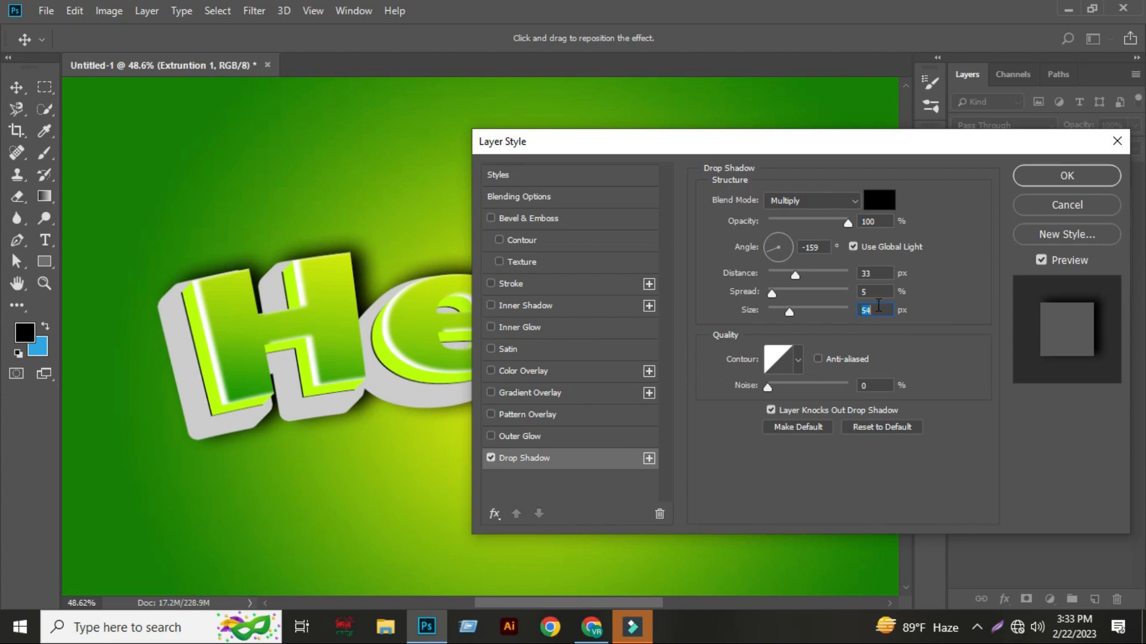
Set the drop shadow's distance to 28 px and opacity to 80%, and apply it to the group.
mouse_move(803, 272)
left_mouse_down()
mouse_move(780, 273)
mouse_move(791, 272)
left_mouse_up()
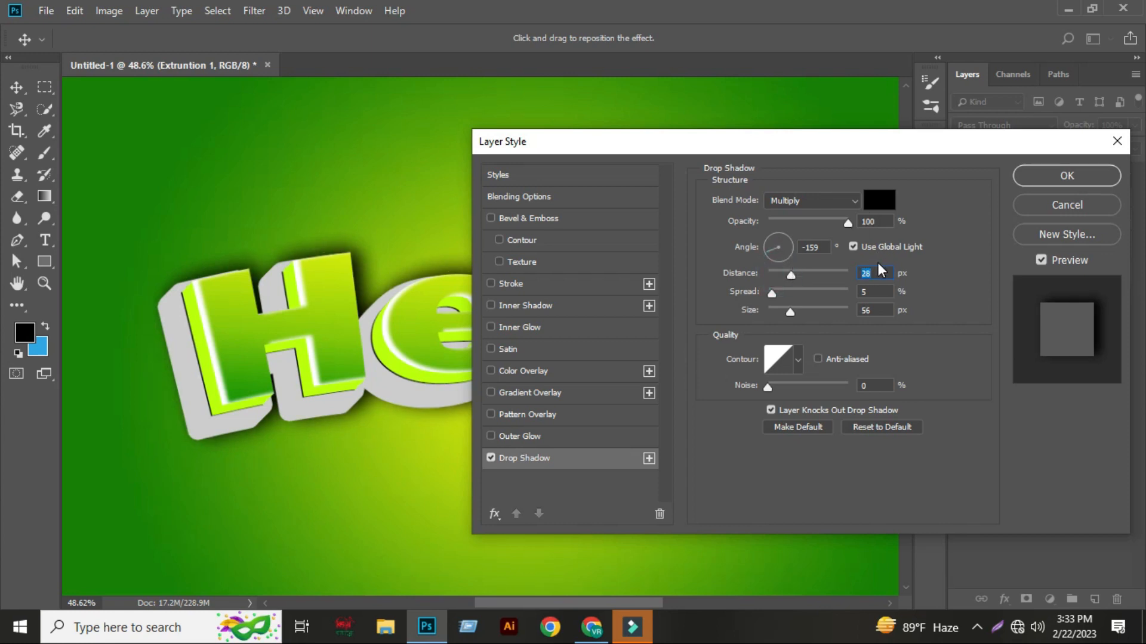
left_click_drag(847, 223, 832, 220)
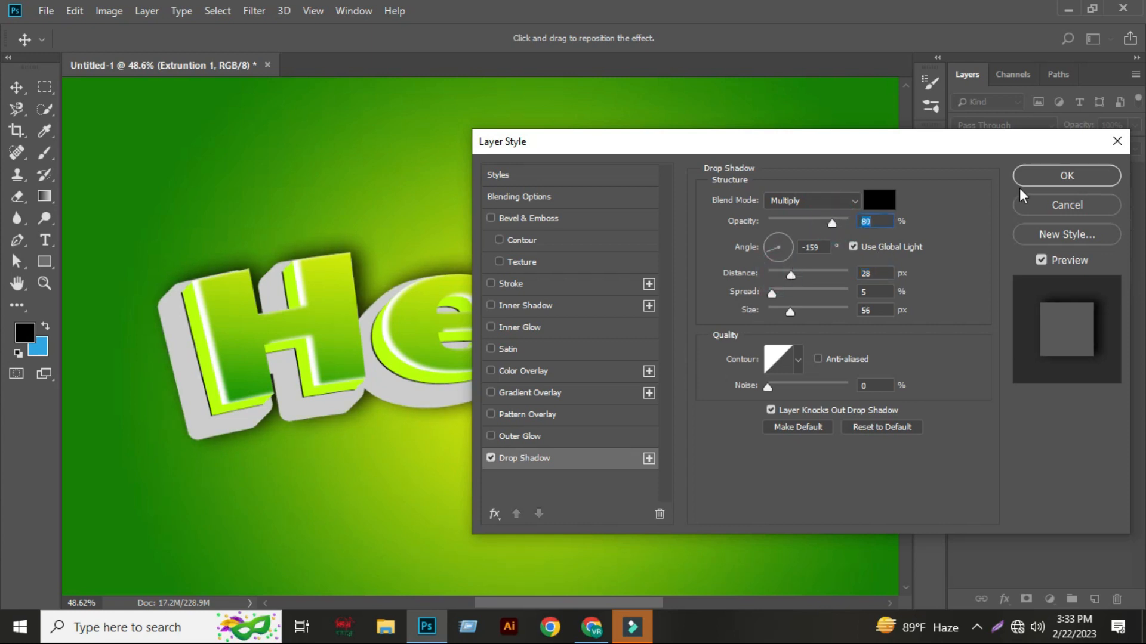
left_click(1041, 175)
Hide and reshow "hello copy 18" inside the "Extruntion 2" group and the "hello copy 19" layer to examine what each contributes.
scroll(543, 423, "down", 2)
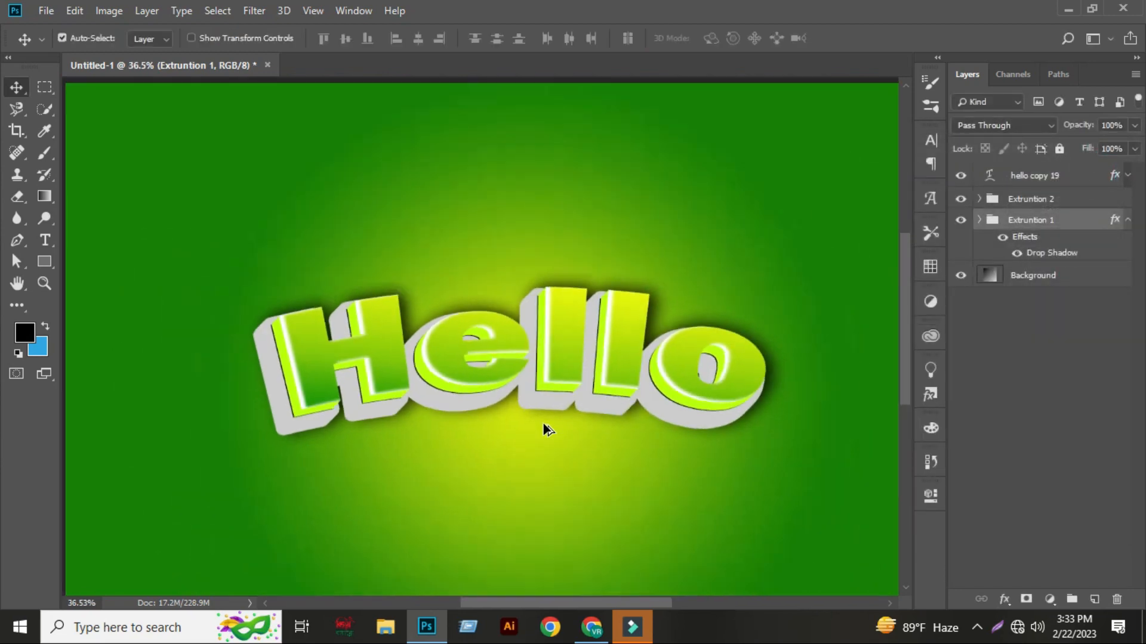
scroll(543, 424, "down", 1)
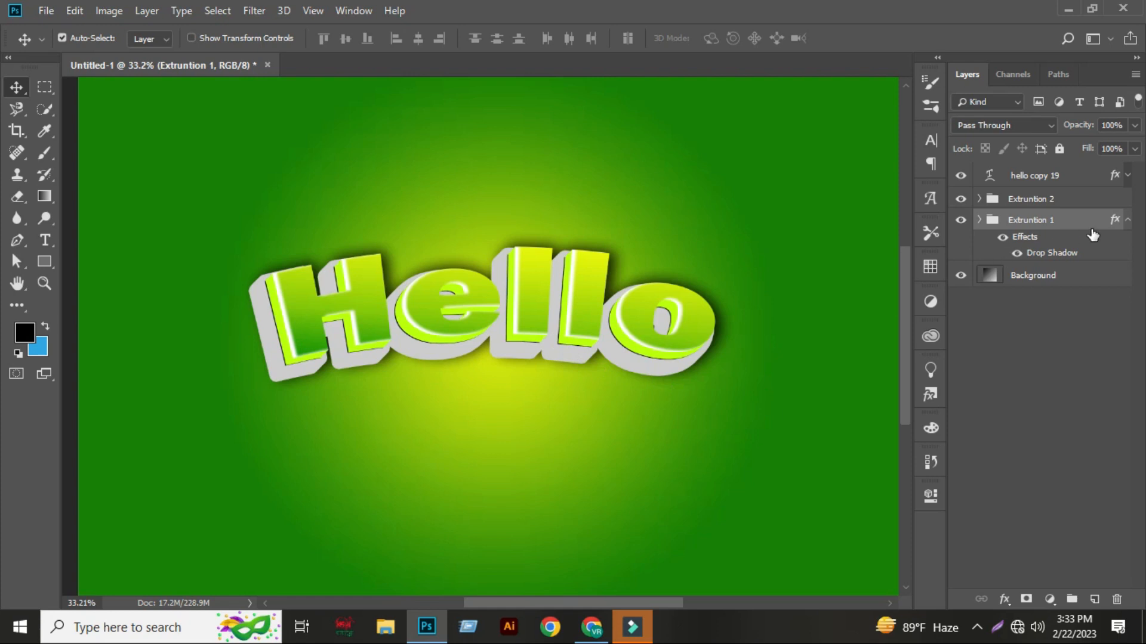
left_click(1127, 219)
left_click(979, 199)
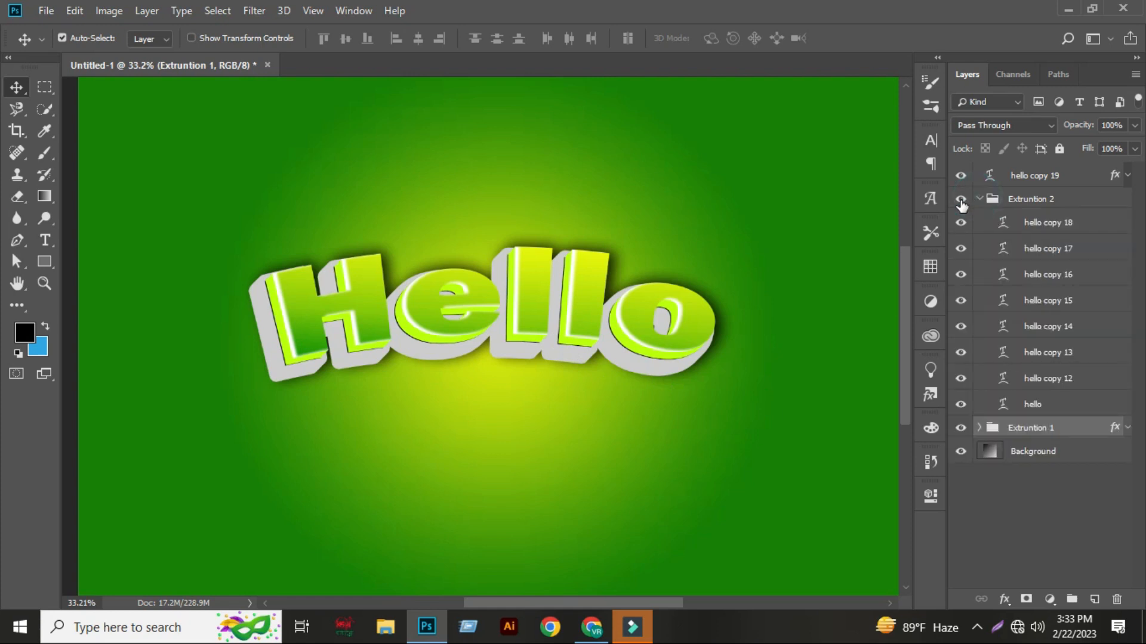
left_click(960, 224)
left_click(960, 226)
left_click(979, 199)
left_click(962, 177)
left_click(962, 177)
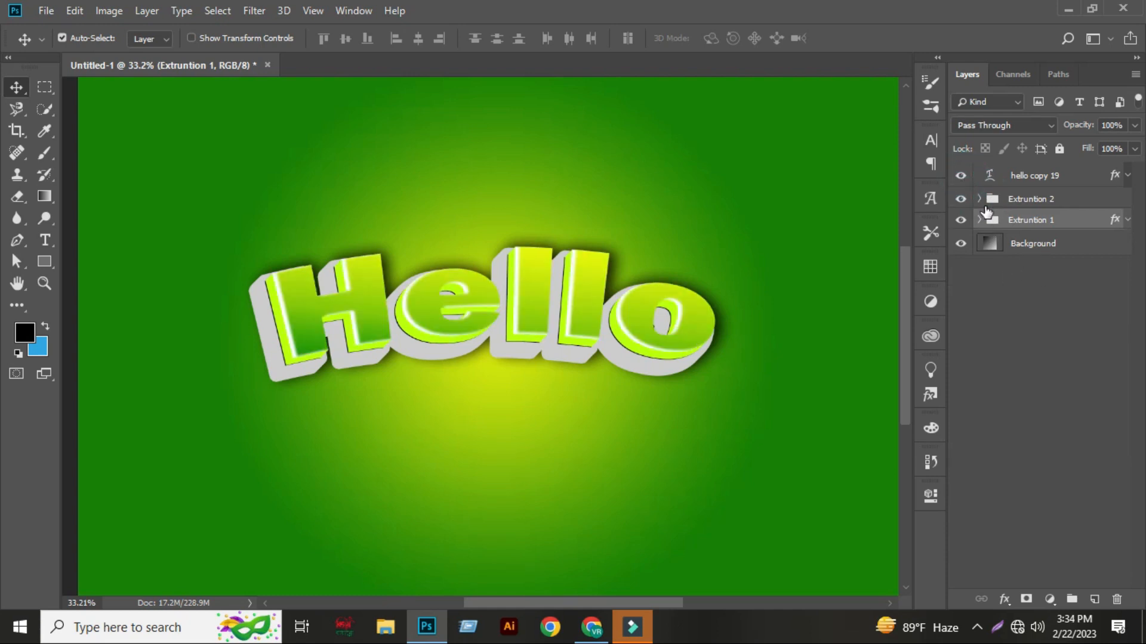
Add a Drop Shadow layer style to the "Extruntion 2" group.
left_click(1068, 199)
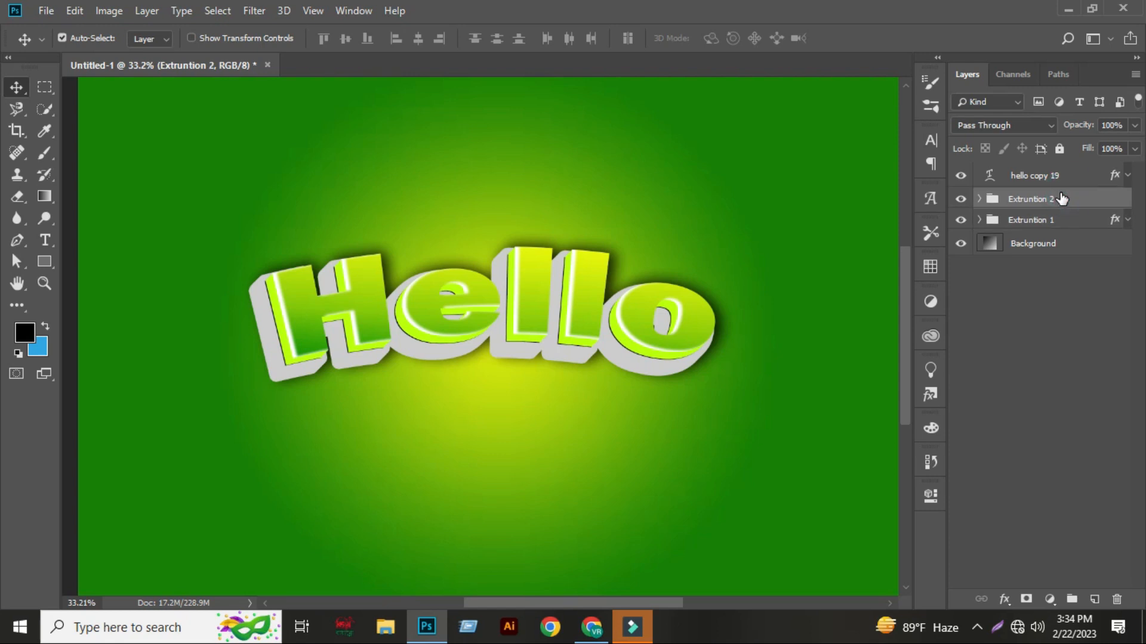
right_click(1061, 200)
left_click(1060, 192)
left_click(1004, 599)
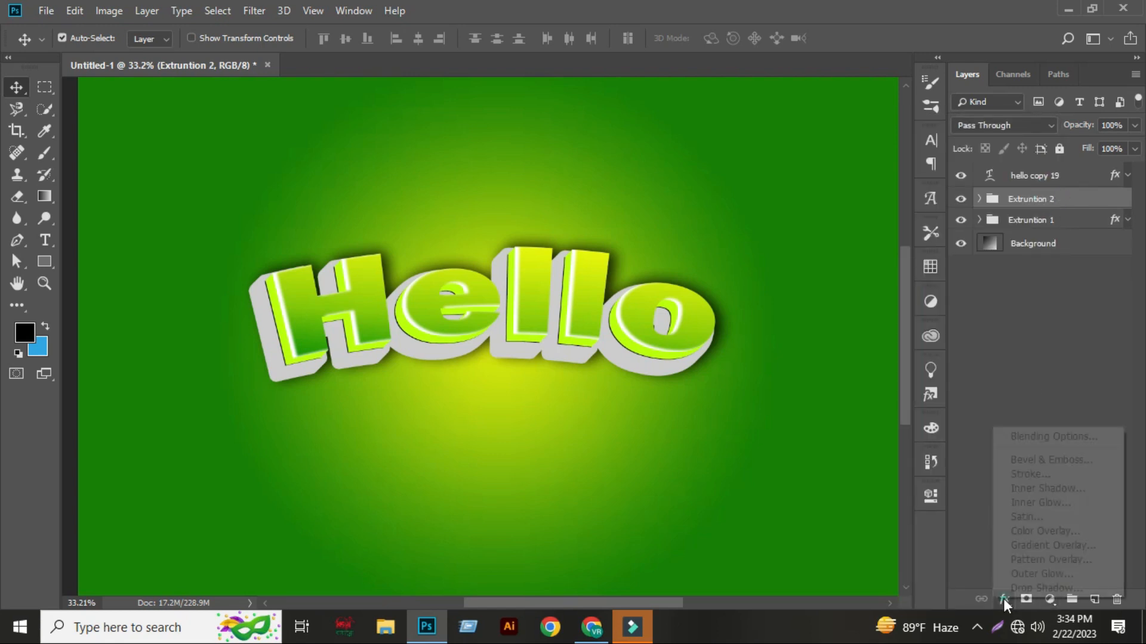
left_click(1033, 585)
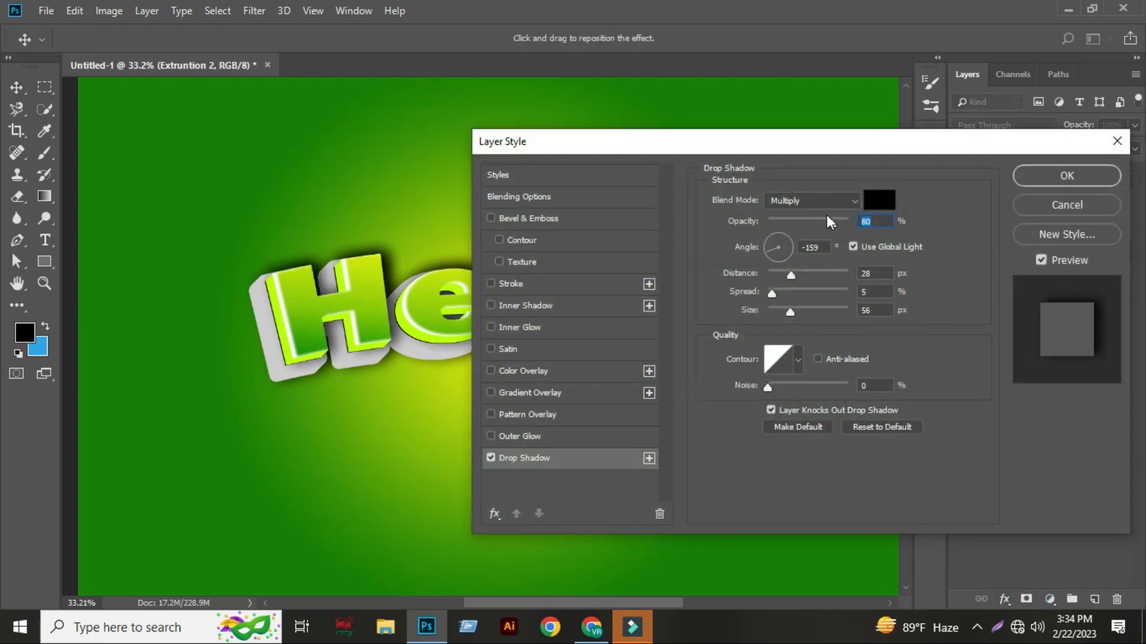
Set the drop shadow's opacity to 29%, shrink its size to under 16 px, adjust its spread, and apply it to the group.
mouse_move(802, 220)
left_mouse_down()
mouse_move(780, 230)
mouse_move(794, 220)
left_mouse_up()
left_click(778, 308)
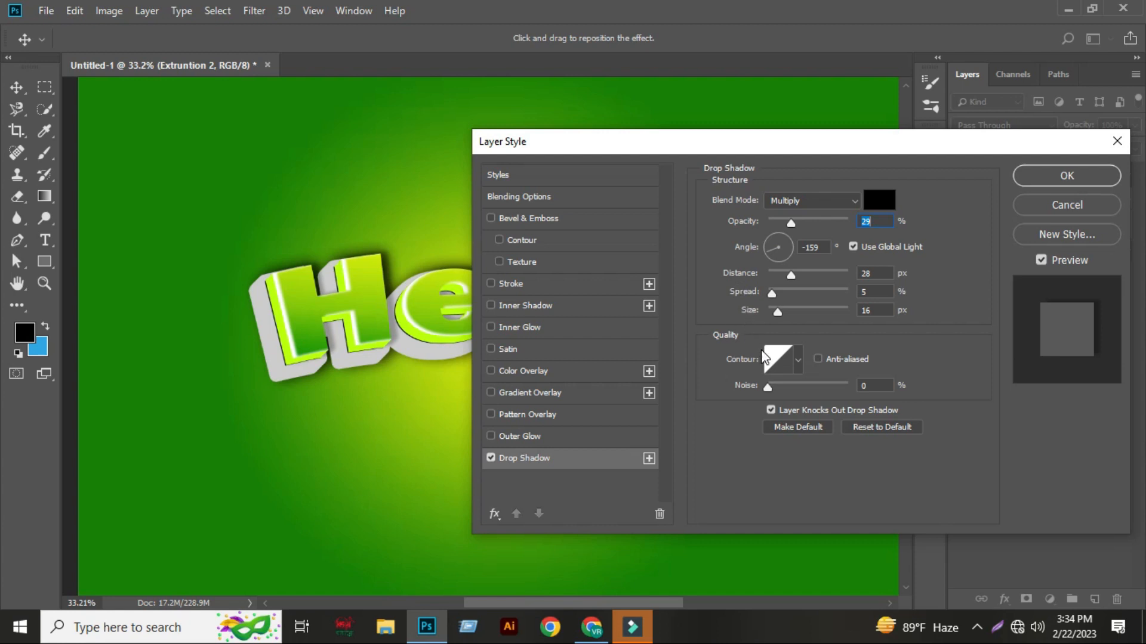
left_click(775, 306)
mouse_move(778, 287)
left_mouse_down()
mouse_move(788, 289)
mouse_move(774, 291)
left_mouse_up()
left_click_drag(788, 146, 753, 203)
left_click(1029, 232)
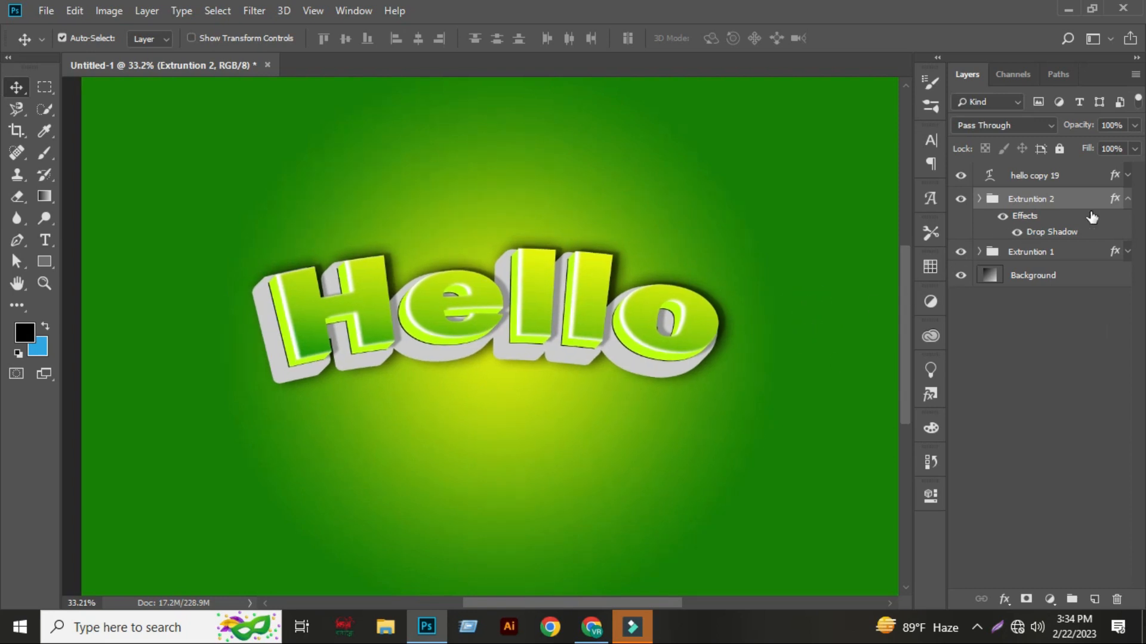
left_click(1127, 198)
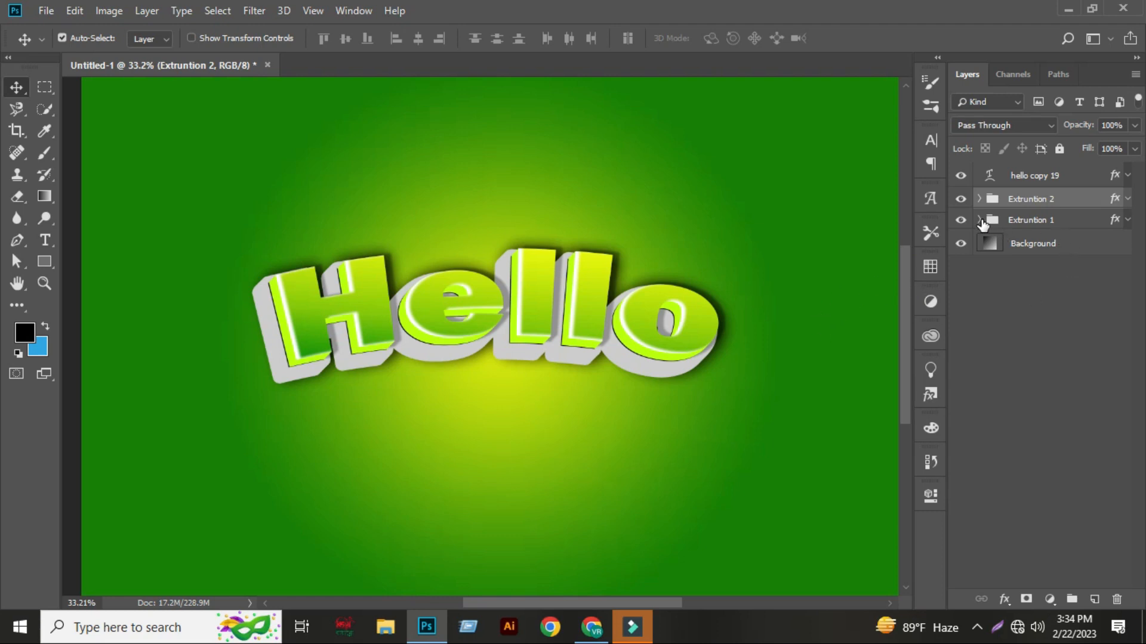
Add an Inner Shadow to "hello copy 11" inside the "Extruntion 1" group, with 15 px distance and 23% choke.
left_click(979, 221)
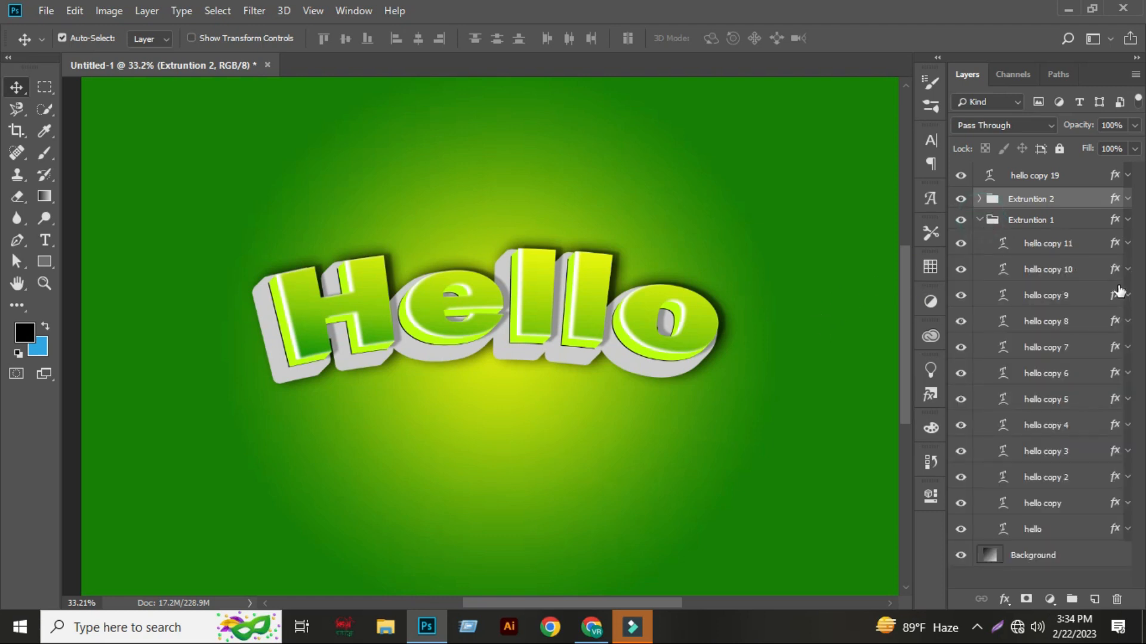
left_click(1127, 243)
double_click(1043, 280)
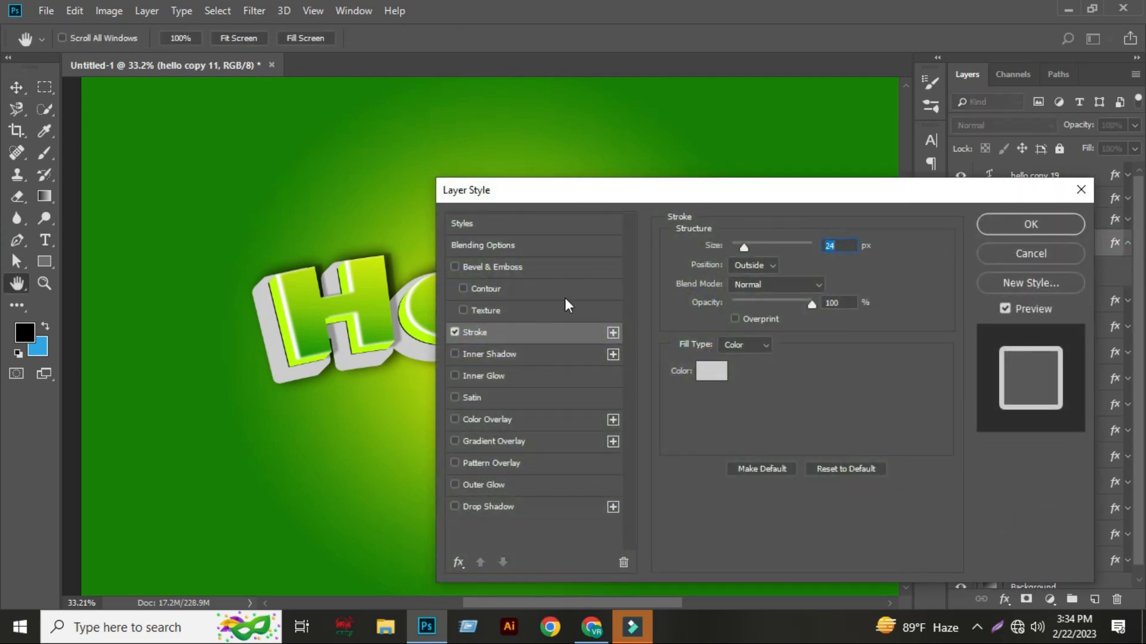
left_click(493, 354)
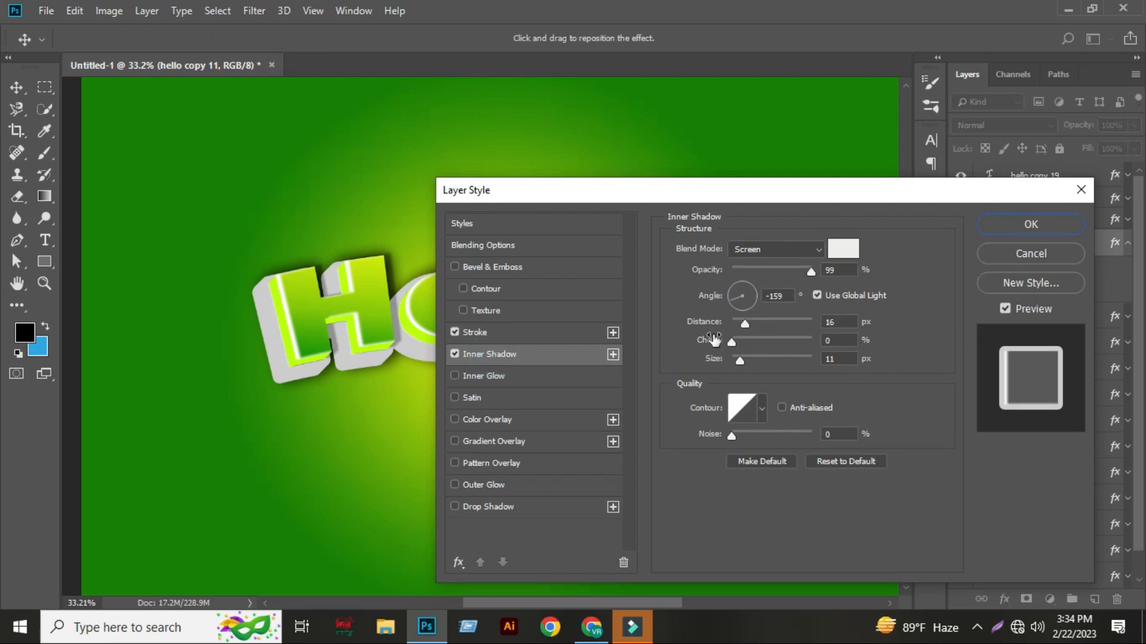
mouse_move(752, 323)
left_mouse_down()
mouse_move(767, 324)
mouse_move(669, 333)
mouse_move(665, 345)
mouse_move(750, 341)
mouse_move(743, 323)
left_mouse_up()
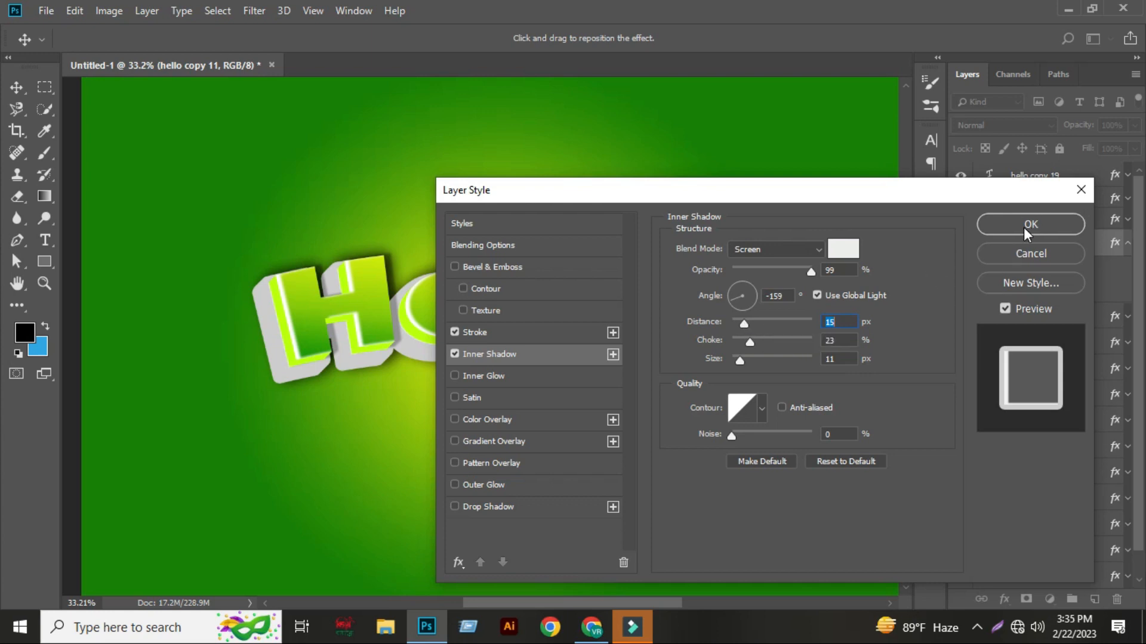
Change the stroke color of "hello copy 11" to a very light grey, about #efeeee.
left_click(506, 330)
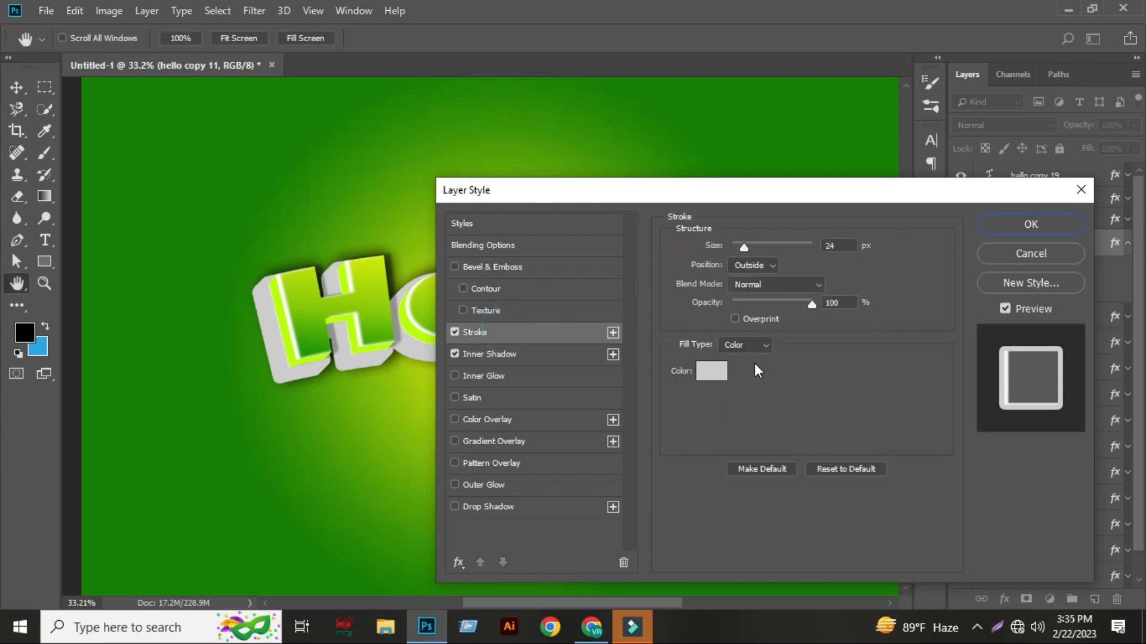
left_click(720, 374)
type("ffffff")
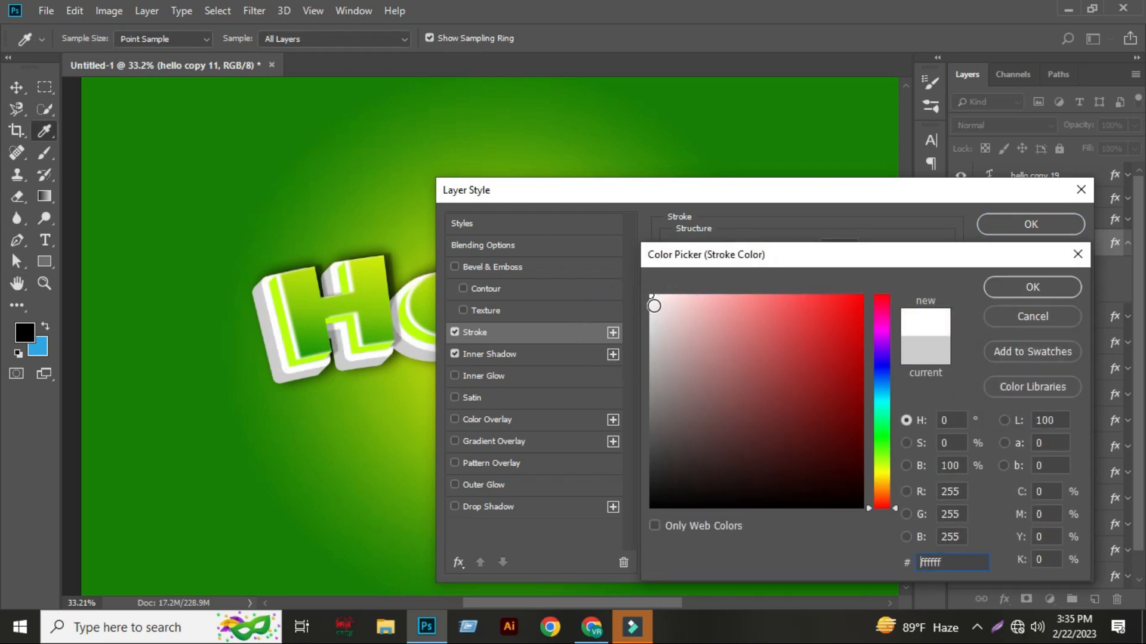
left_click(651, 303)
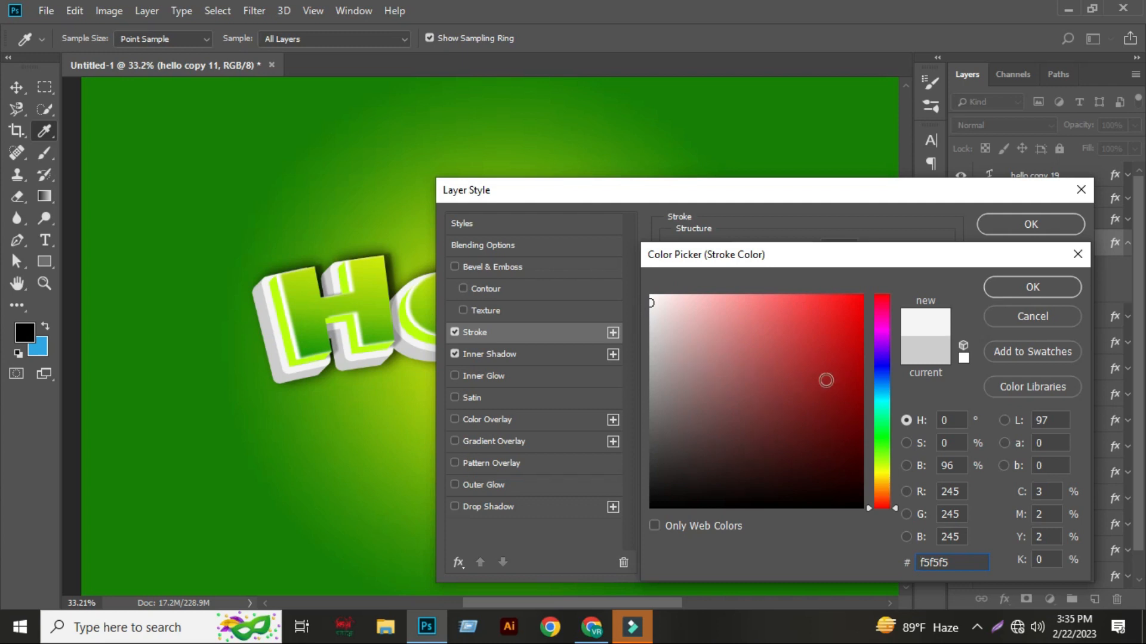
left_click(650, 311)
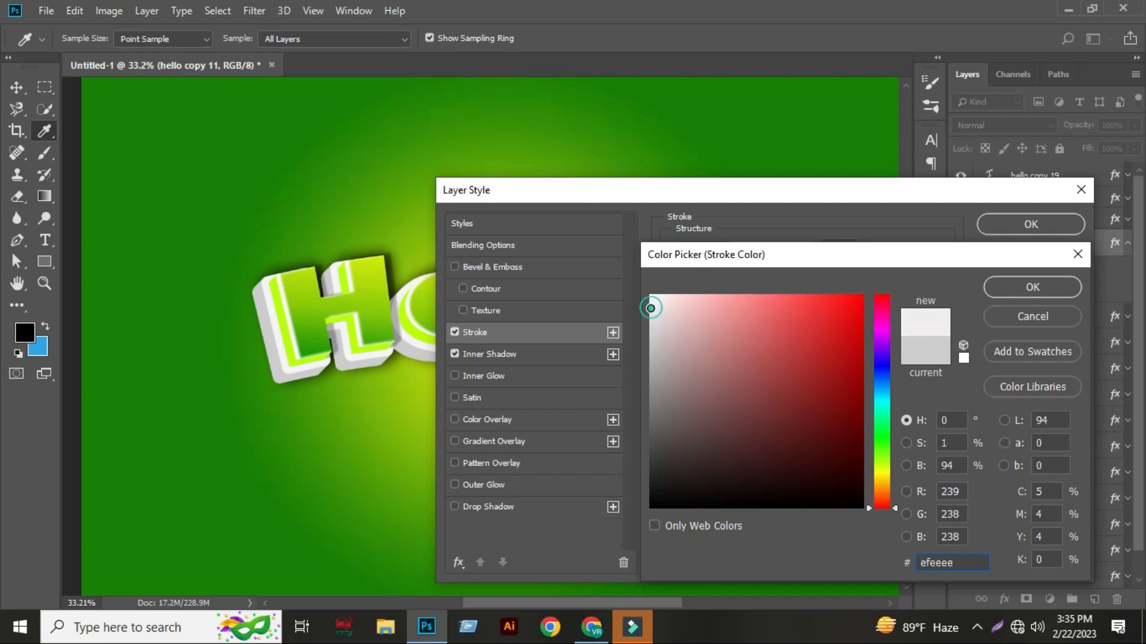
left_click(1018, 286)
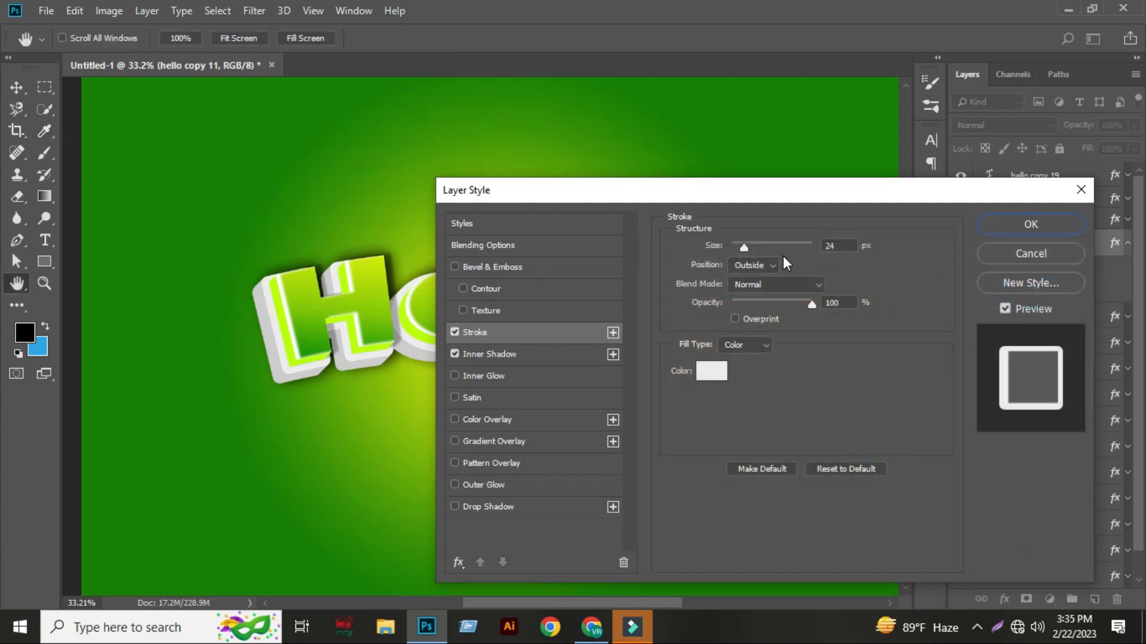
Set the stroke size of "hello copy 11" to 19 px and apply the layer style.
double_click(847, 246)
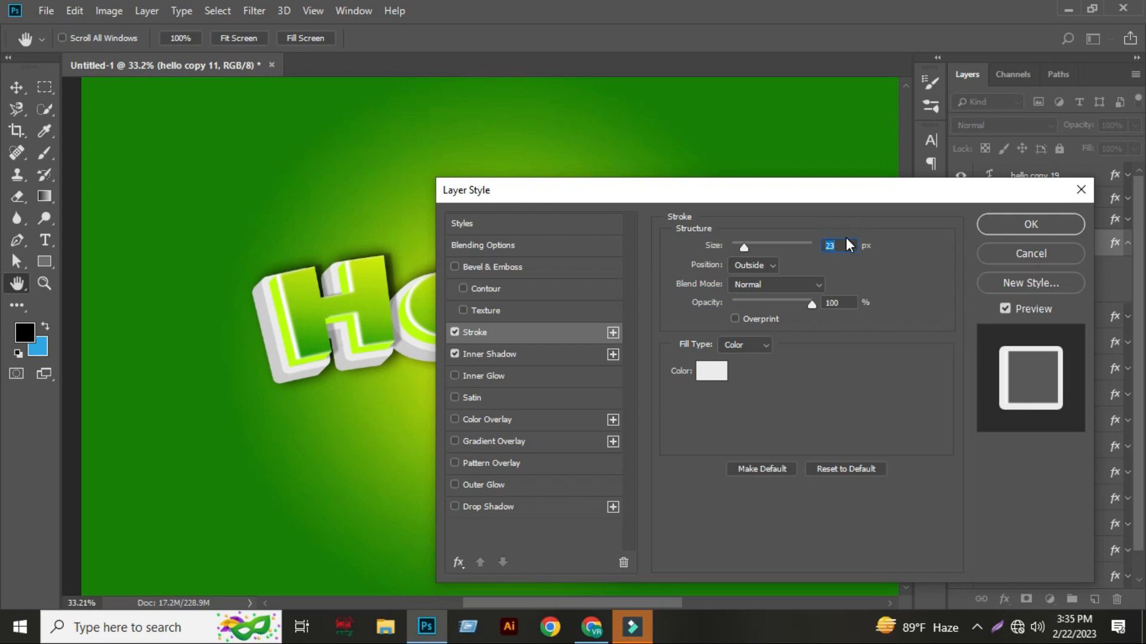
key("Down")
key("Down")
key("Down")
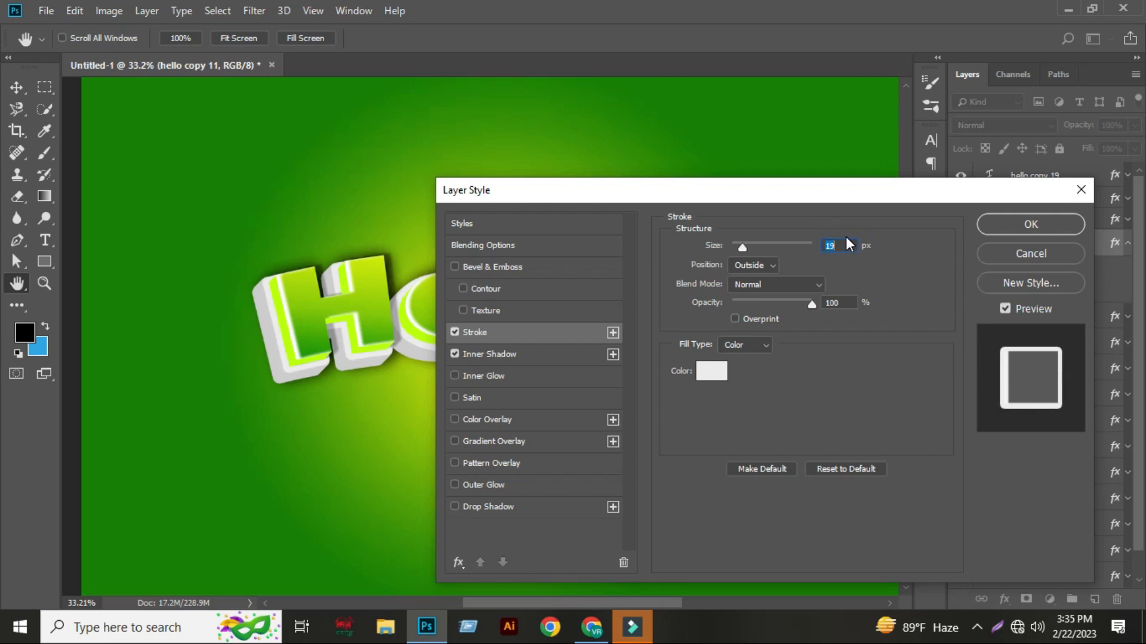
left_click(1039, 224)
Collapse the effects list of "hello copy 11" and the "Extruntion 1" group.
scroll(719, 430, "down", 2)
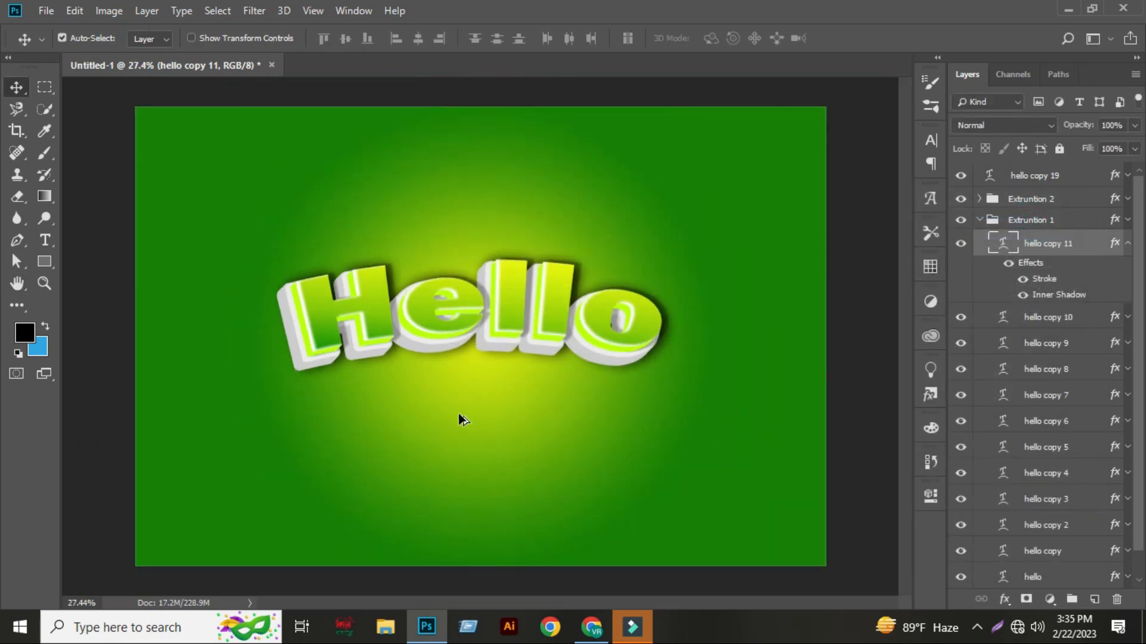
scroll(256, 315, "up", 2)
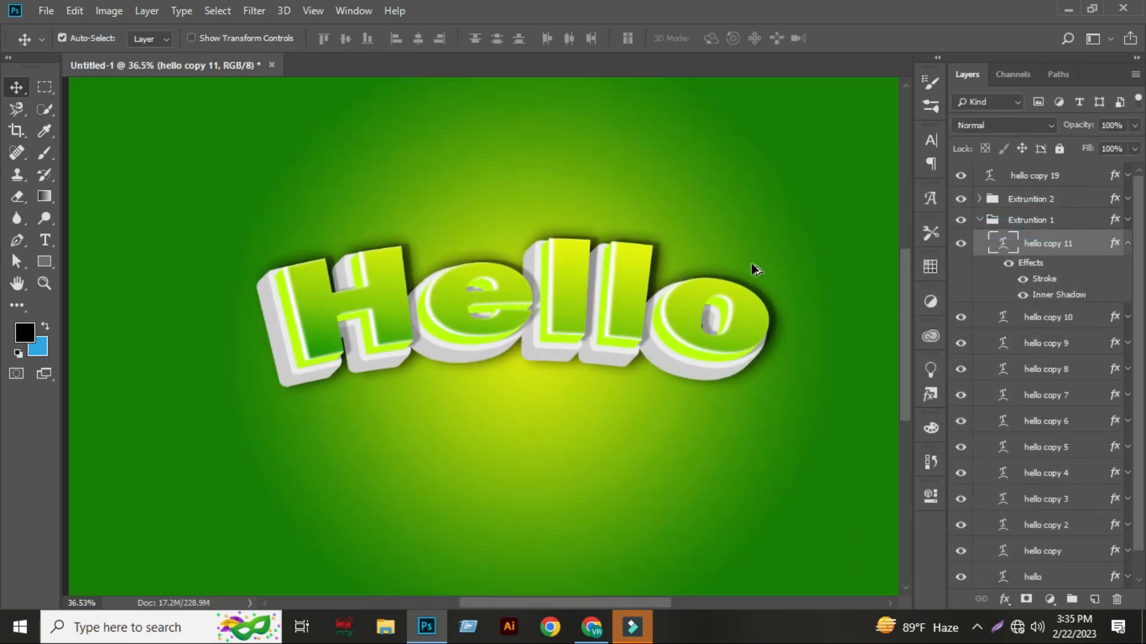
left_click(1128, 244)
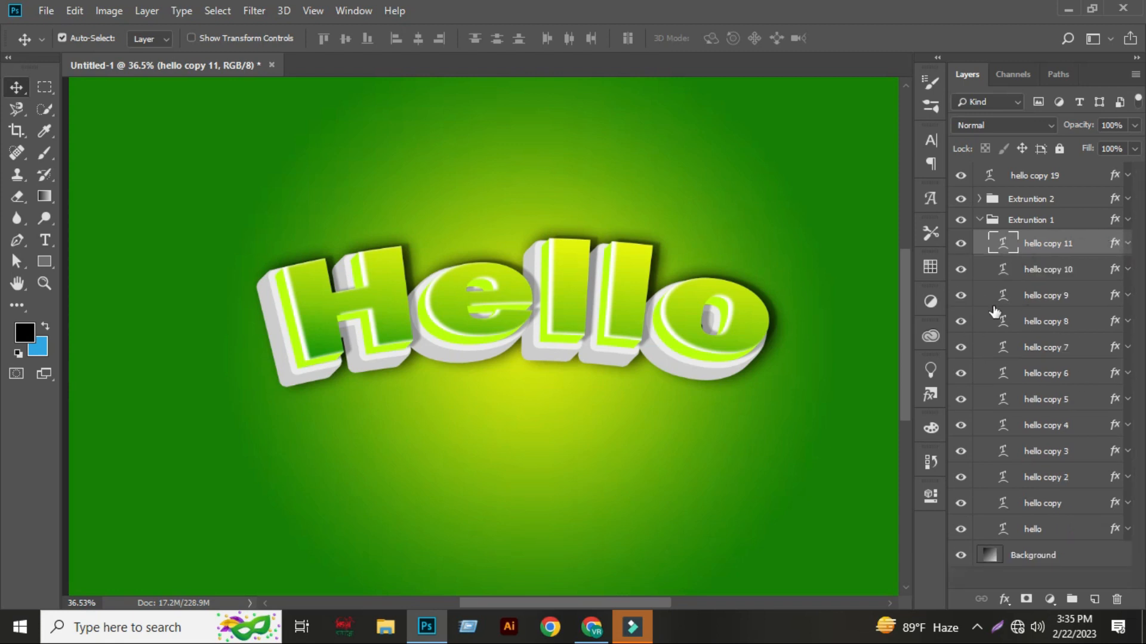
left_click(1128, 243)
left_click(1128, 244)
left_click(988, 220)
left_click(979, 220)
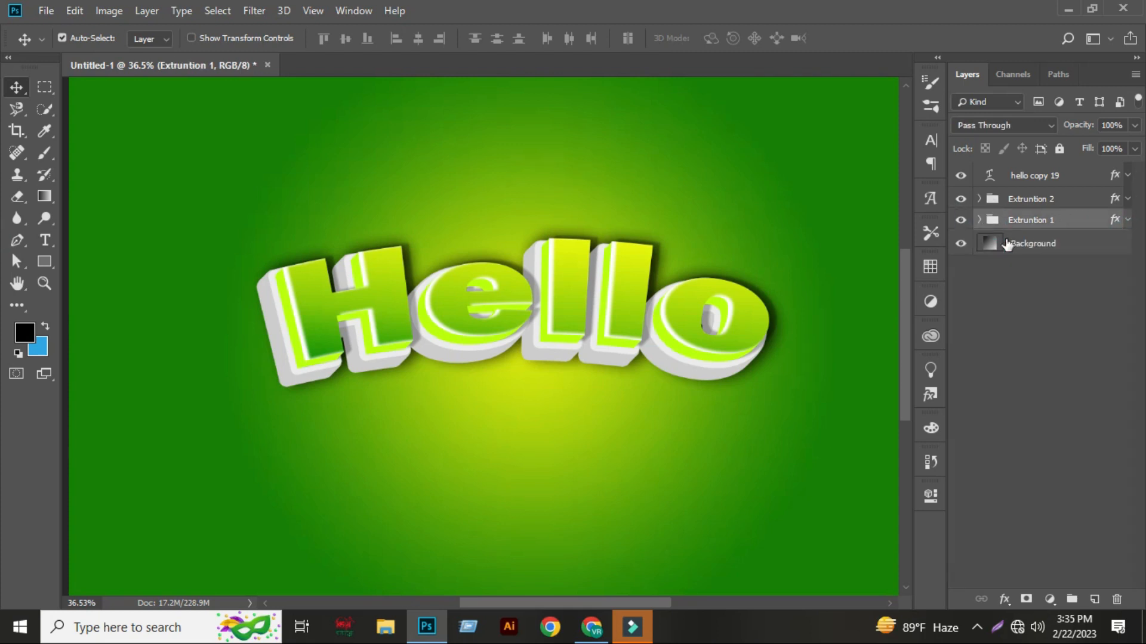
Add a second Drop Shadow instance to the layer style of the "Extruntion 1" group.
left_click(1052, 273)
left_click(1128, 220)
left_click(1046, 258)
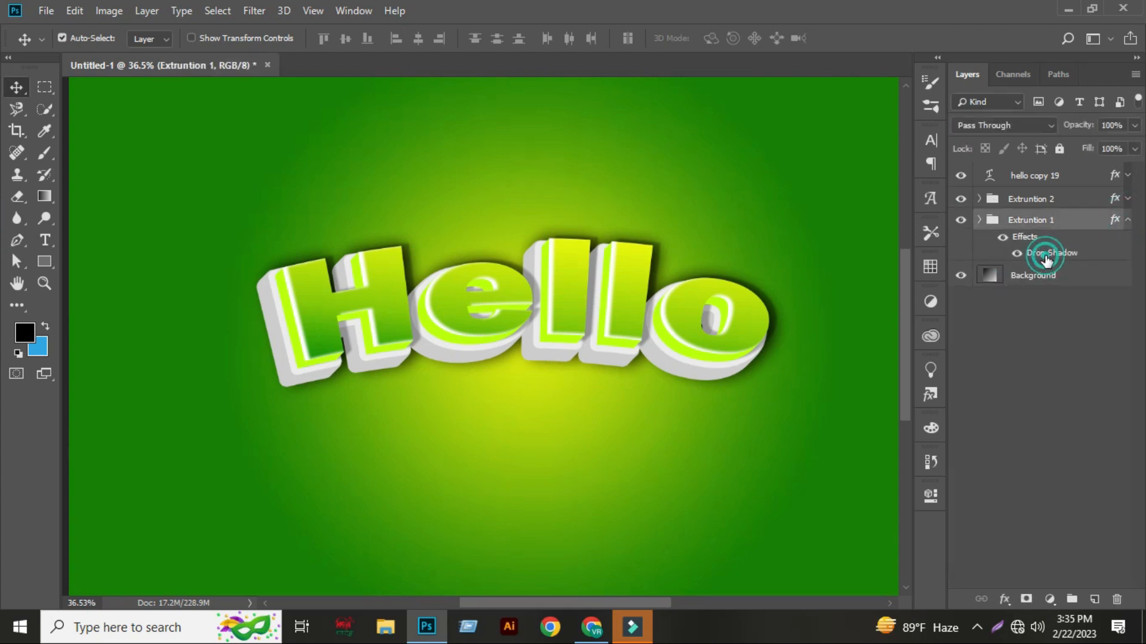
double_click(1045, 258)
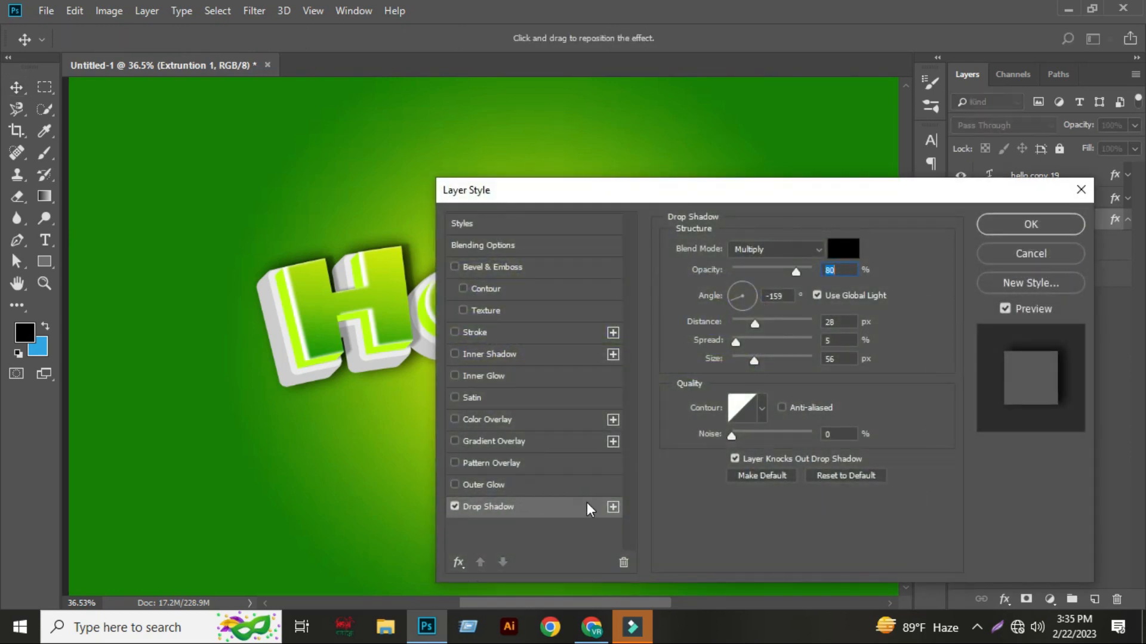
left_click(613, 507)
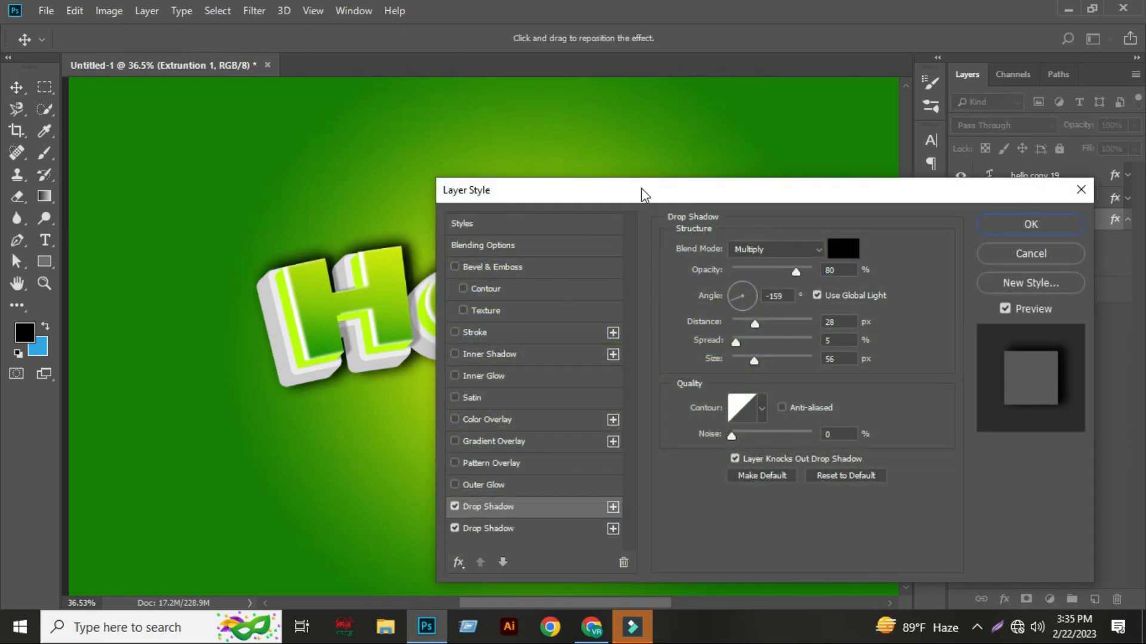
left_click_drag(641, 188, 729, 109)
Set the lower drop shadow's angle to 126° with global light and its opacity to 64%, and apply the style.
left_click(592, 450)
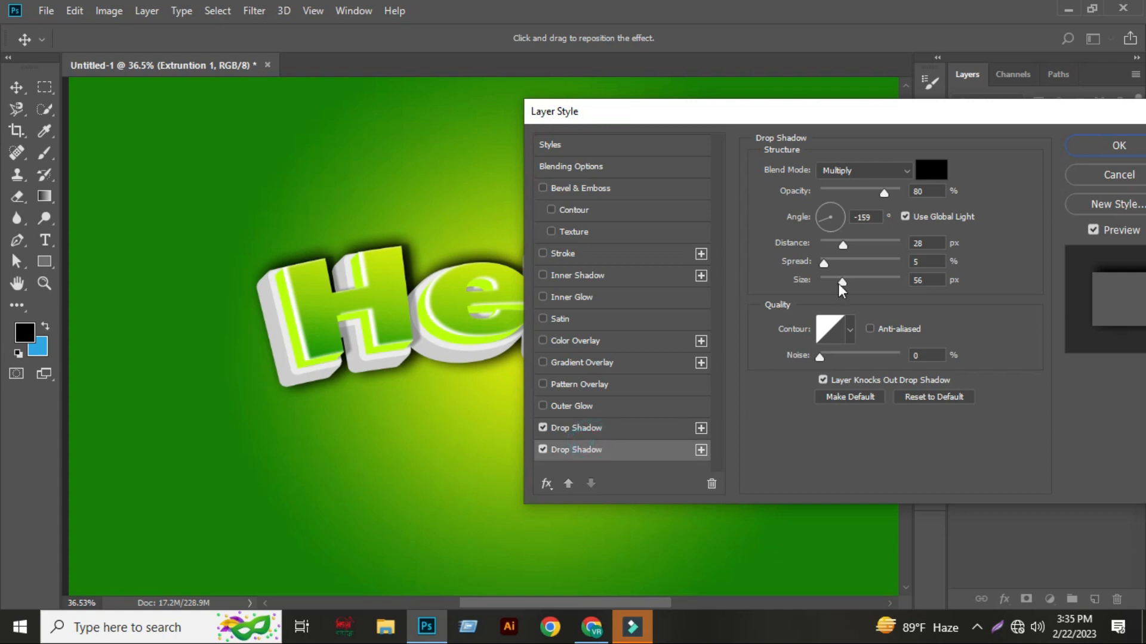
left_click(823, 206)
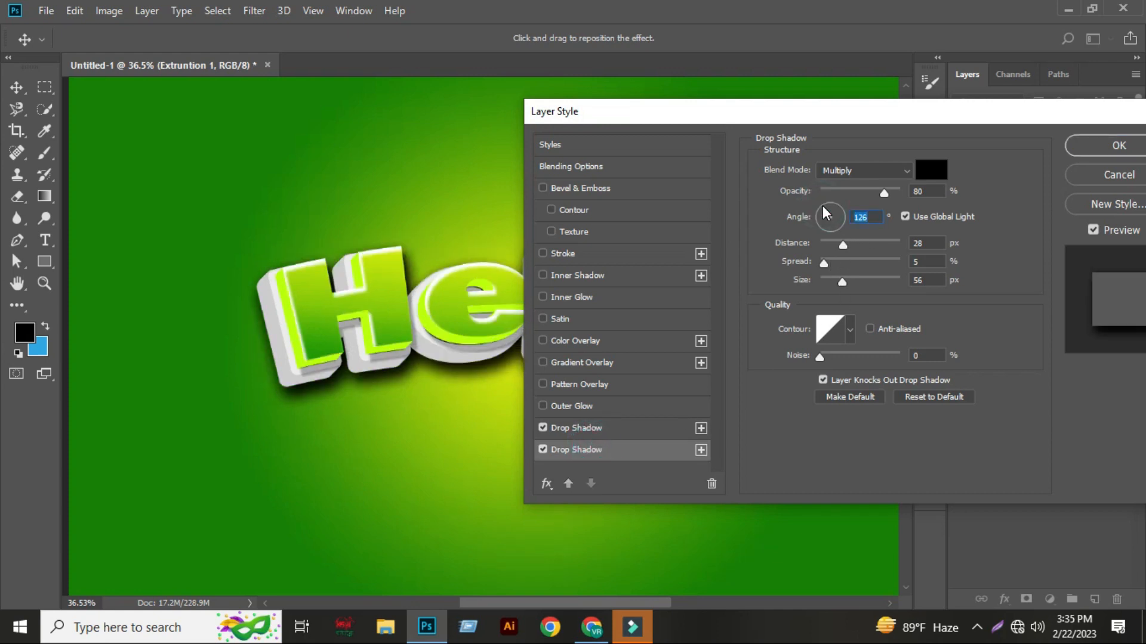
left_click_drag(806, 111, 930, 211)
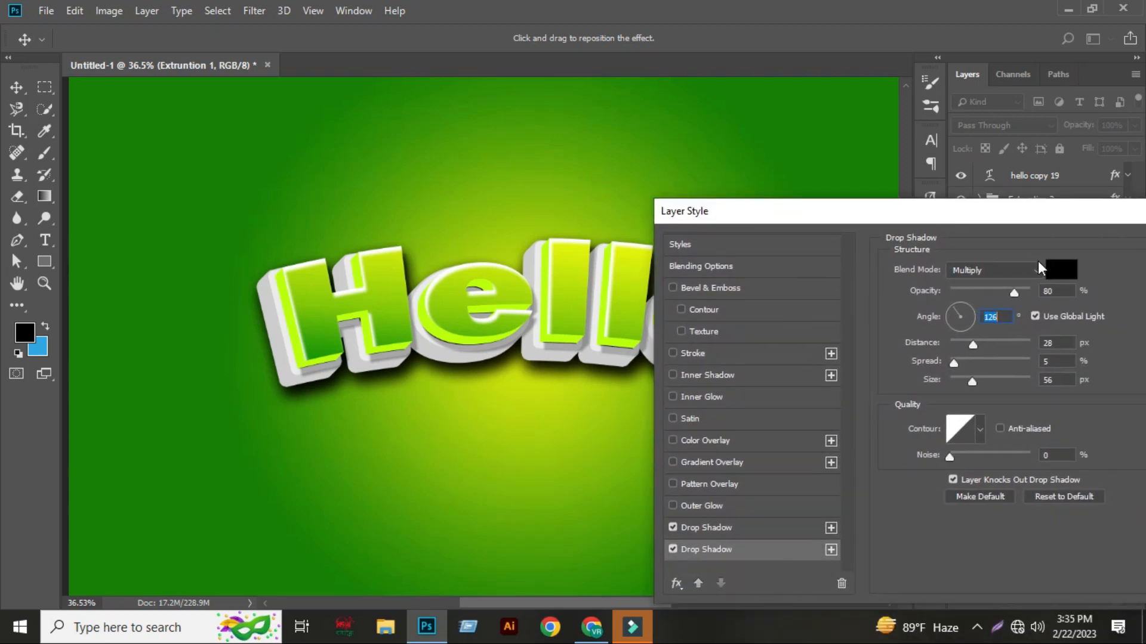
left_click_drag(1008, 291, 998, 289)
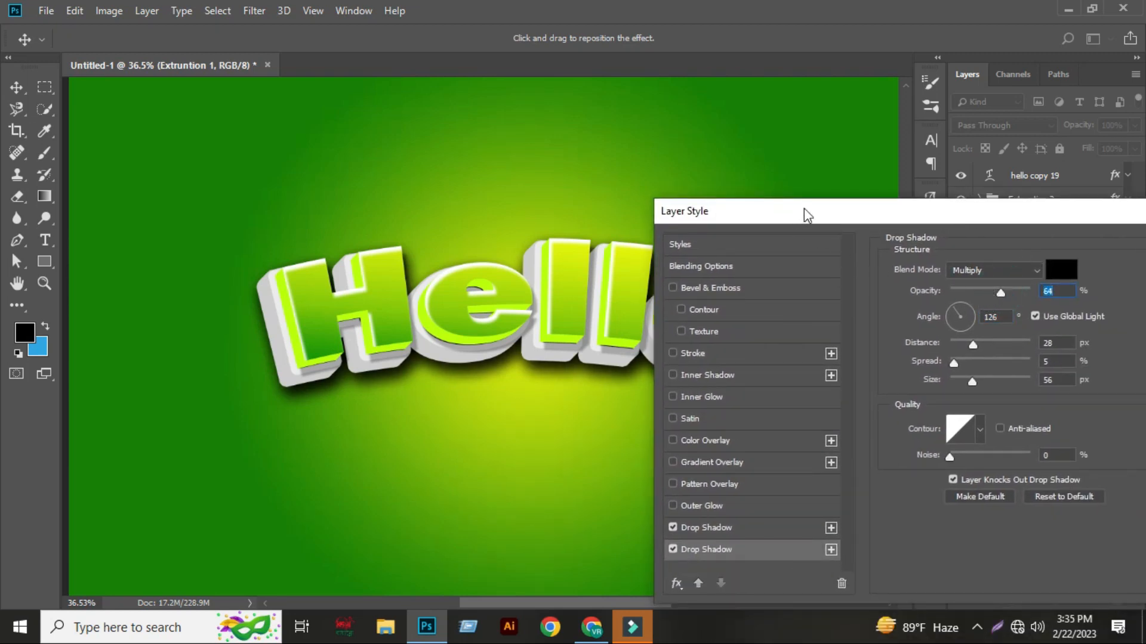
left_click_drag(862, 216, 464, 385)
left_click(865, 415)
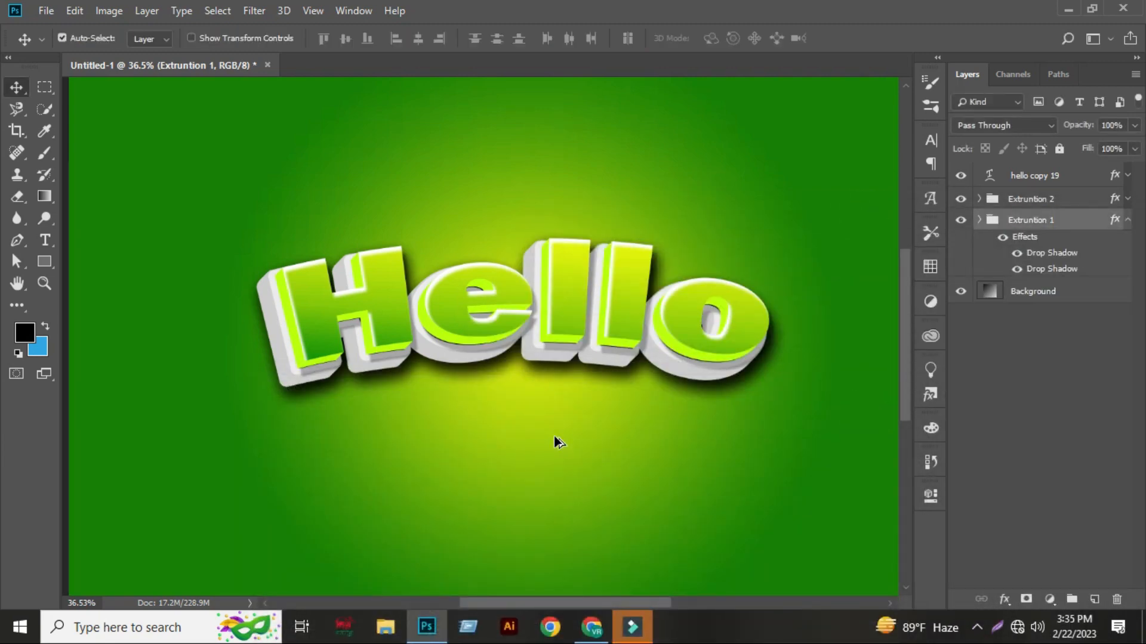
Collapse the effects list of the "Extruntion 1" group and deselect all layers.
scroll(553, 439, "down", 3)
scroll(526, 285, "up", 1)
scroll(525, 285, "up", 2)
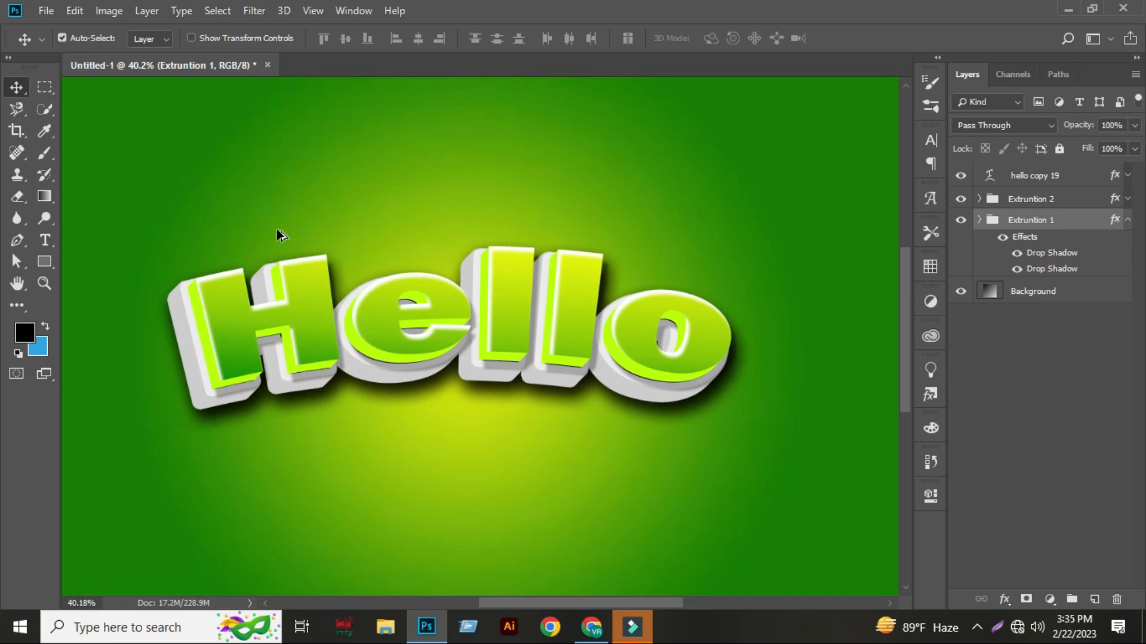
scroll(410, 366, "down", 1)
left_click_drag(624, 243, 653, 238)
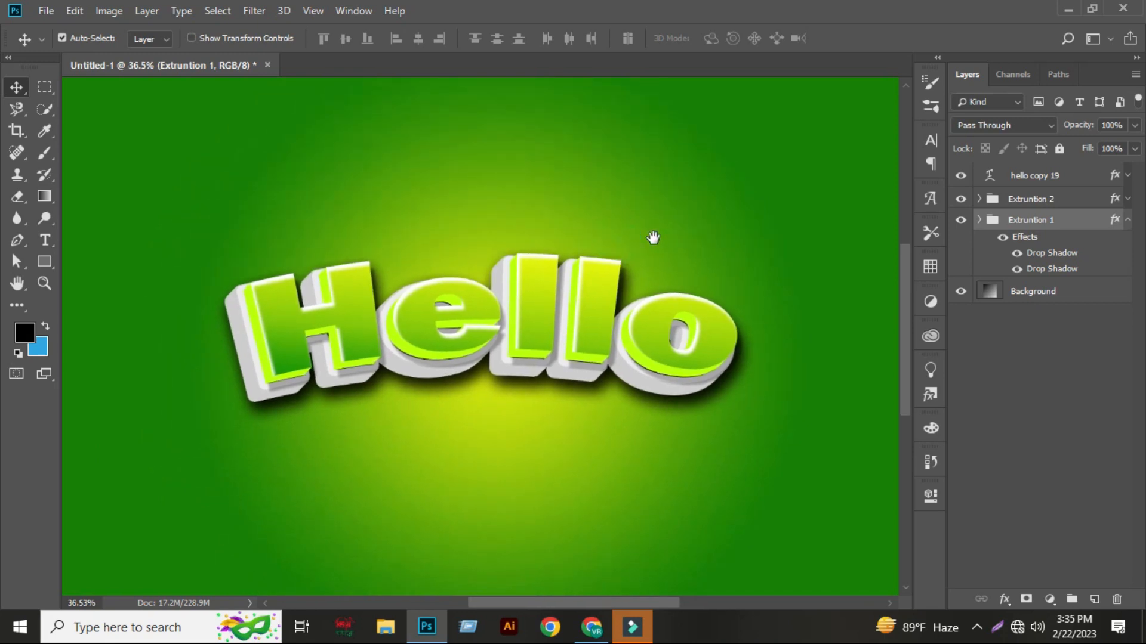
left_click_drag(758, 238, 746, 247)
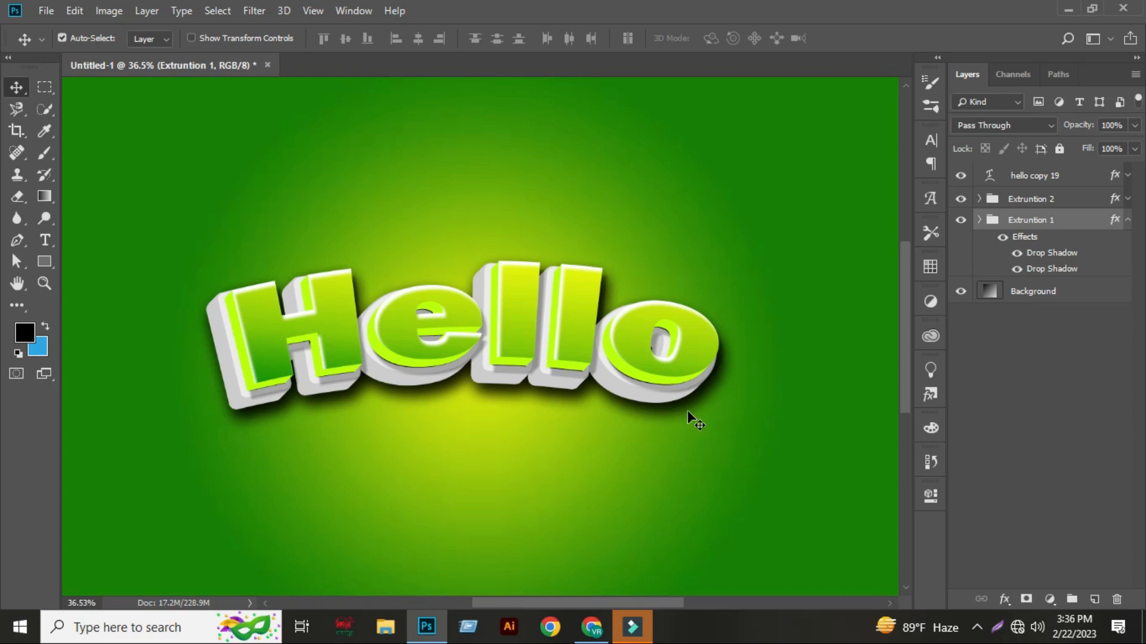
left_click_drag(776, 441, 786, 441)
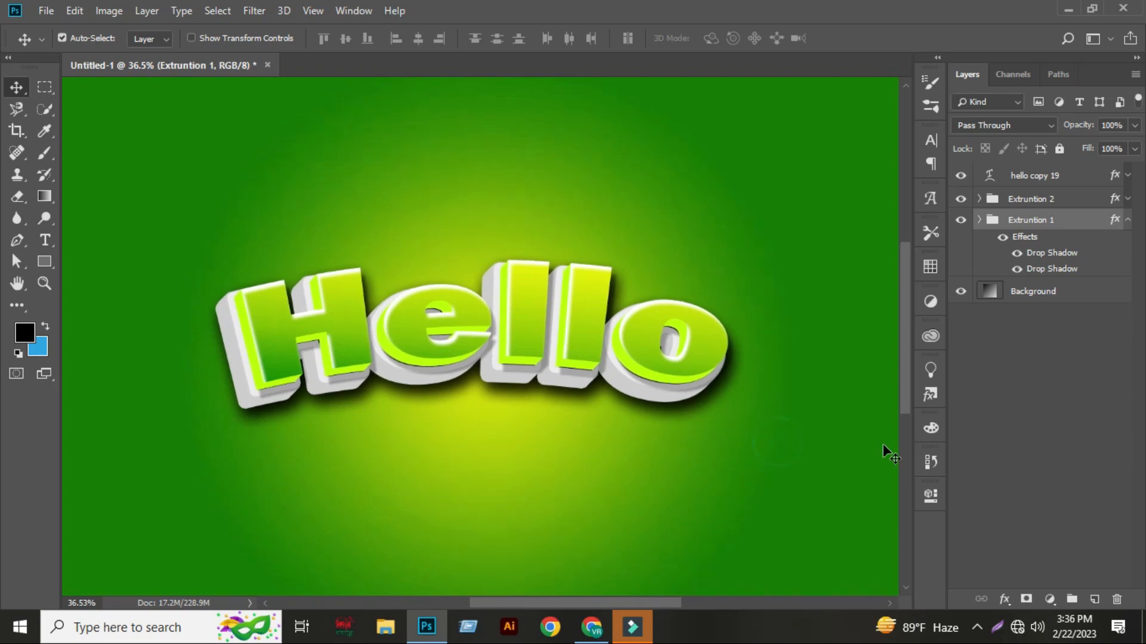
left_click(1127, 220)
left_click(1061, 367)
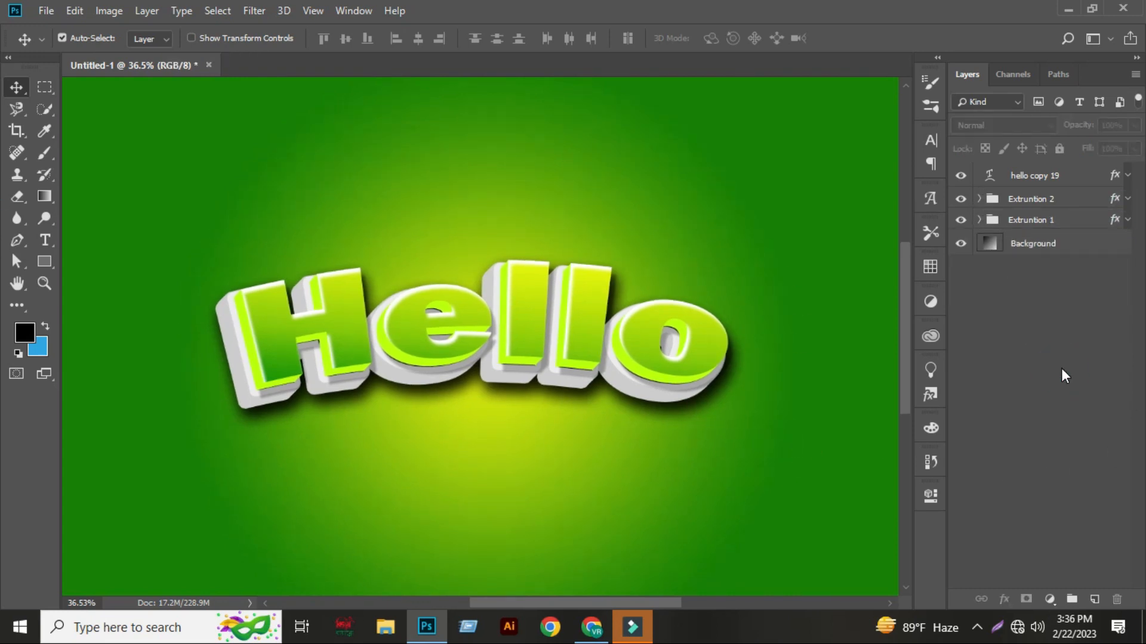